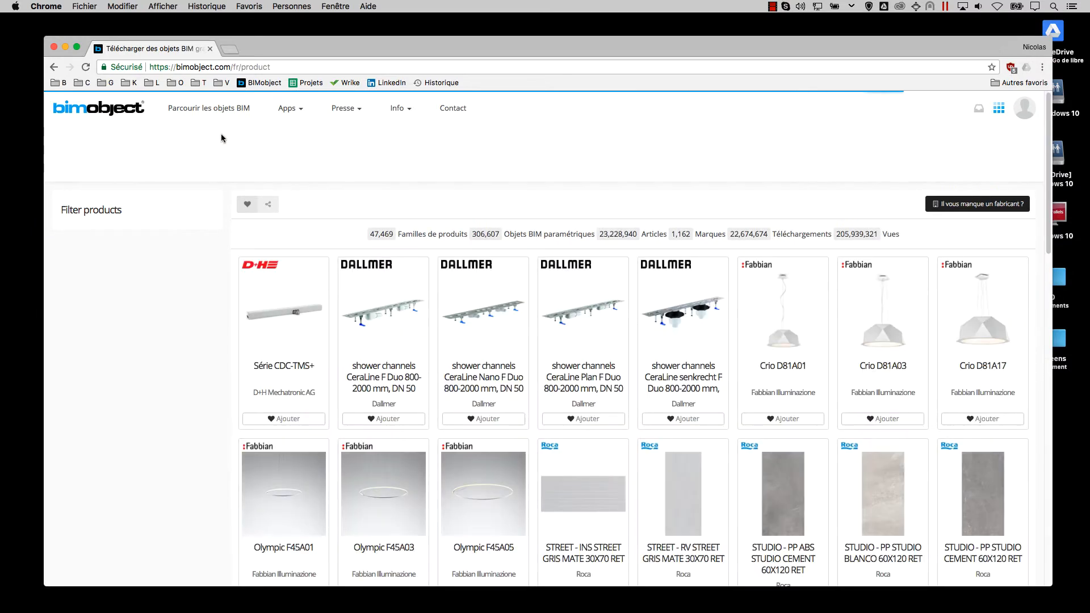
- Filter the product catalogue by the manufacturer VPI and open the RHÉATHERM 600 product page
type("vpi")
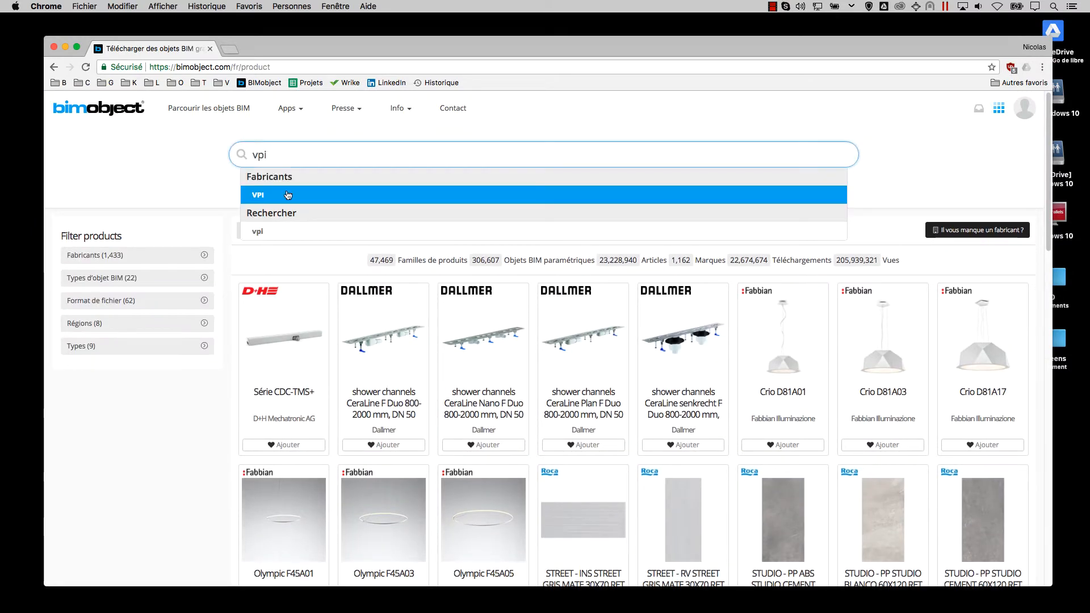
key("Return")
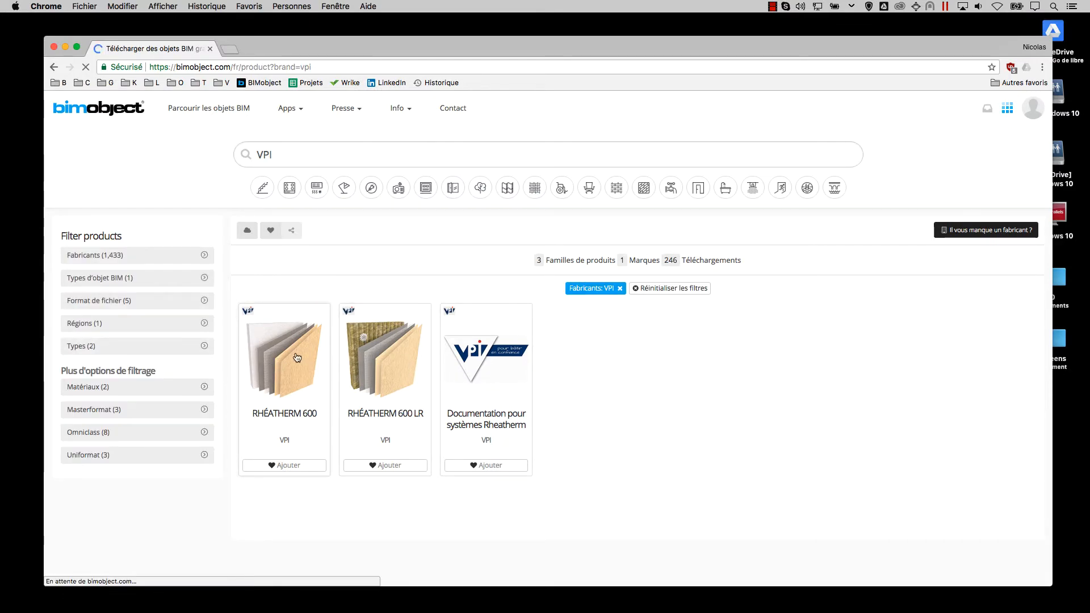
scroll(540, 367, "down", 4)
left_click(463, 380)
scroll(454, 372, "up", 2)
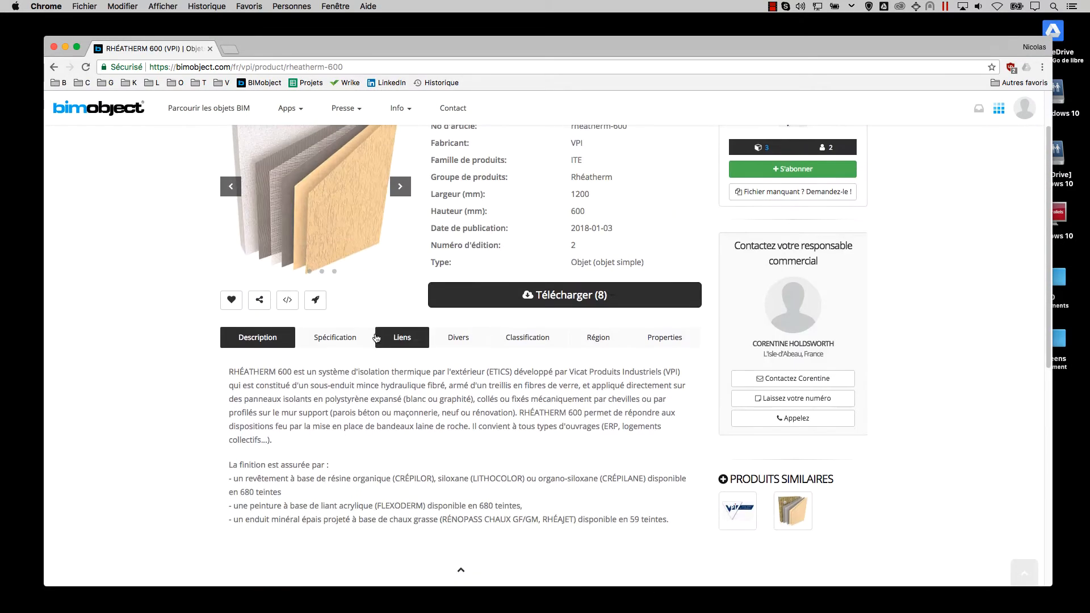
- Review the RHÉATHERM 600 specification, then show its links and open the product data, certification and video pages in new tabs
left_click(361, 338)
scroll(401, 386, "up", 2)
left_click(402, 401)
scroll(454, 387, "down", 2)
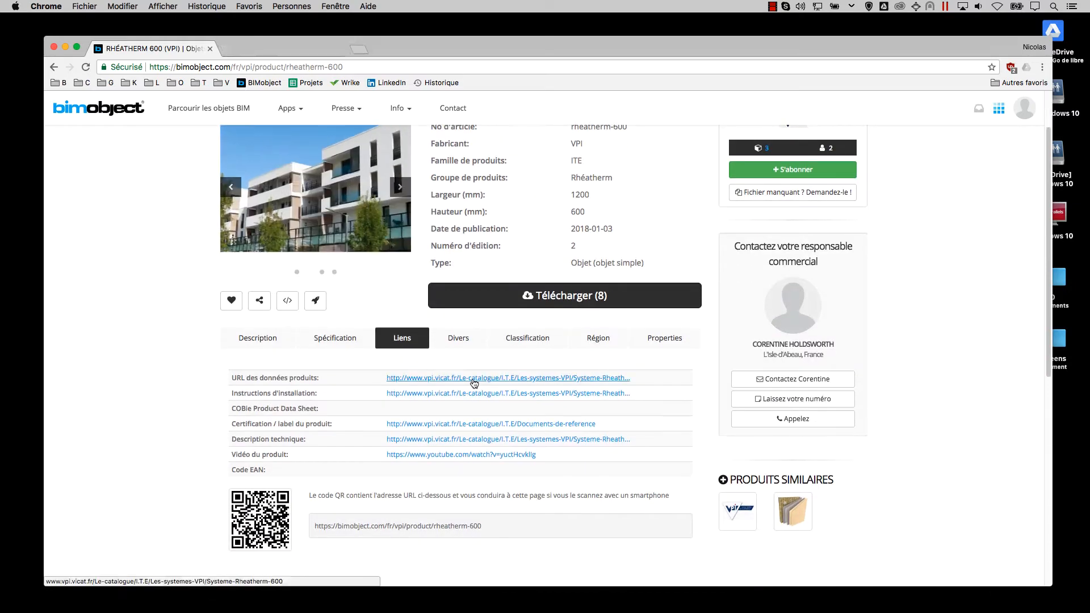
- Look over the Système Rhéatherm 600 page and the reference documents page, closing each one after viewing it
left_click(287, 50)
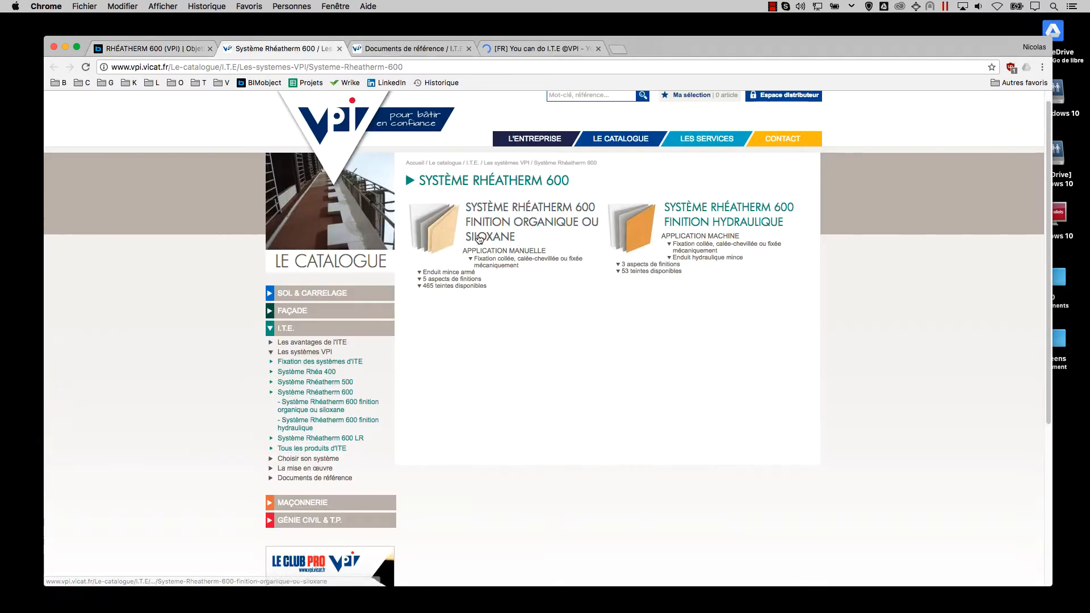
key("super+w")
scroll(636, 306, "down", 5)
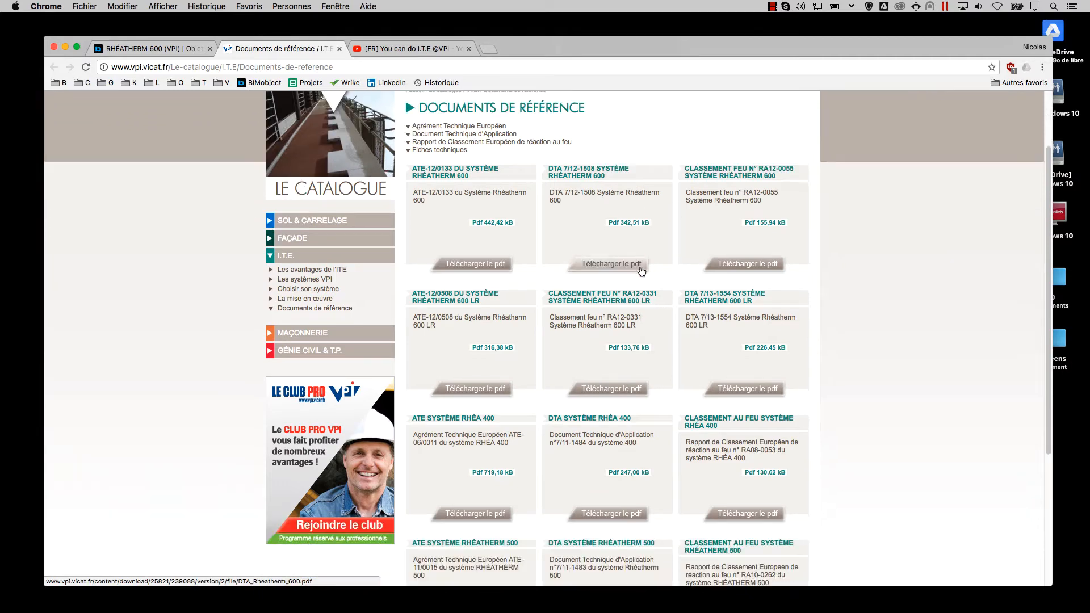
scroll(405, 138, "up", 8)
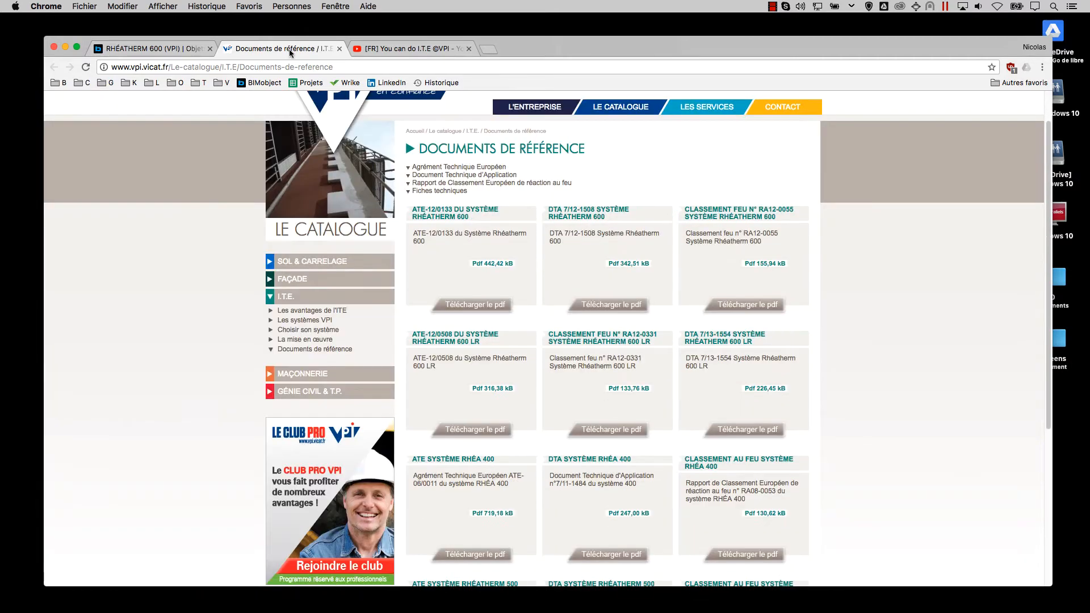
key("super+w")
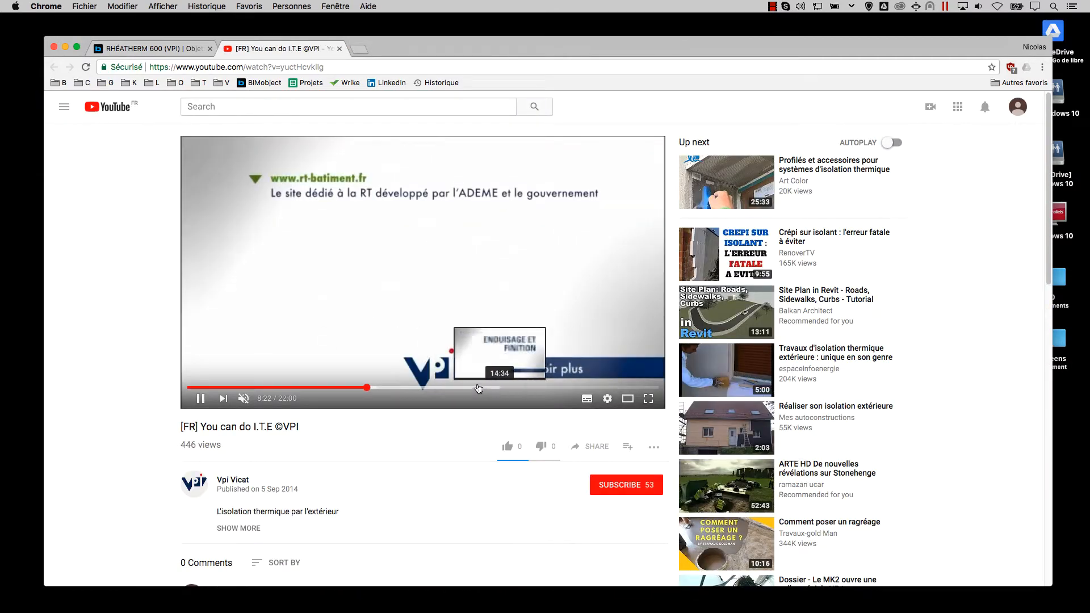
- Skim two points of the VPI exterior insulation video and close it to return to the product page
left_click(278, 388)
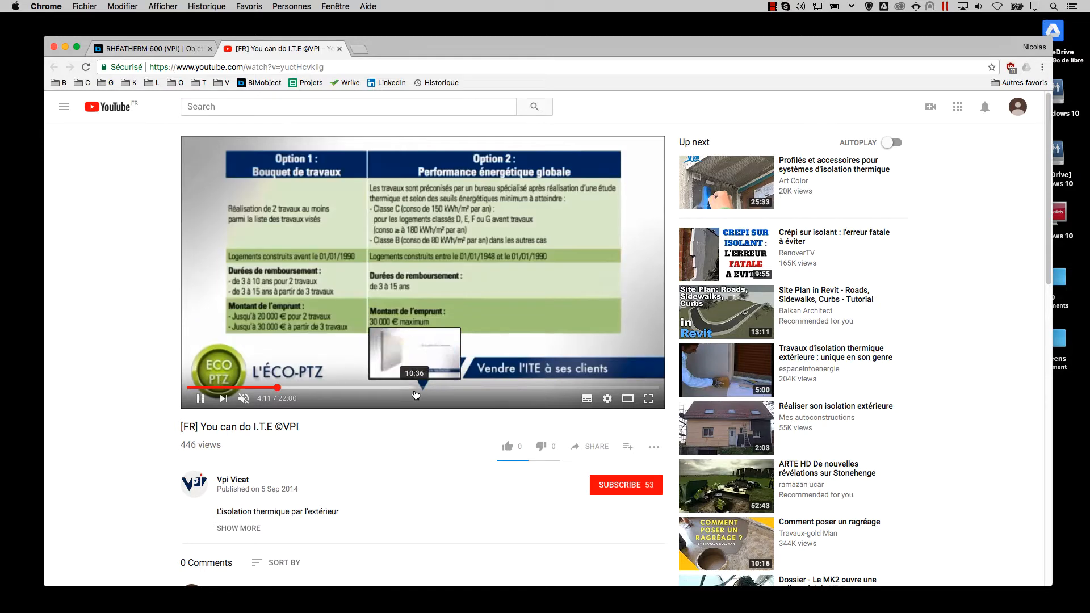
left_click(415, 388)
key("super+w")
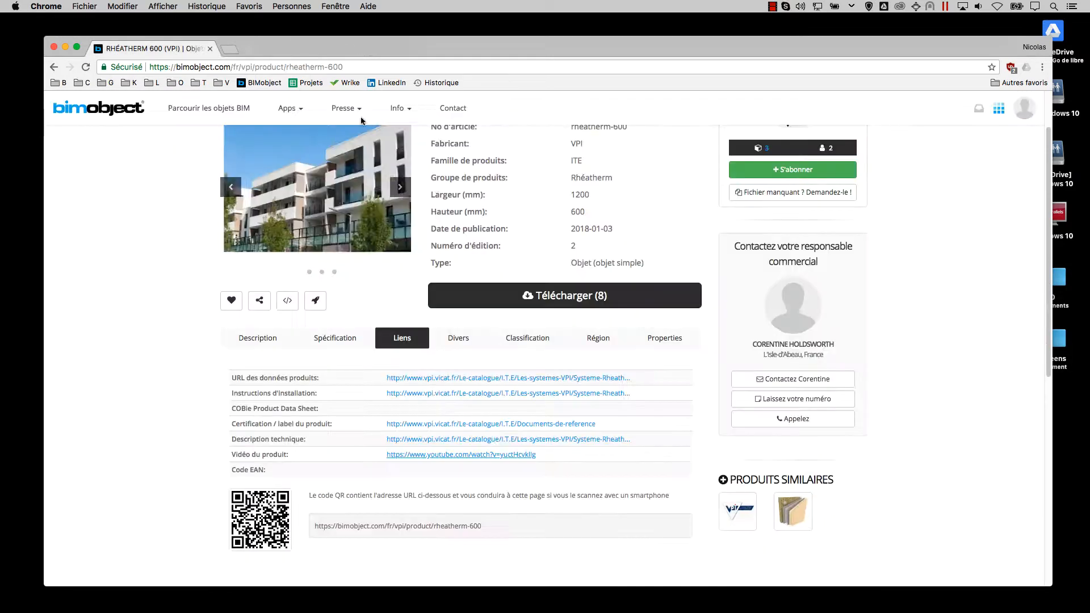
- Review the miscellaneous and classification information of the RHÉATHERM 600 product
scroll(409, 227, "down", 2)
left_click(461, 271)
scroll(532, 295, "up", 2)
left_click(534, 330)
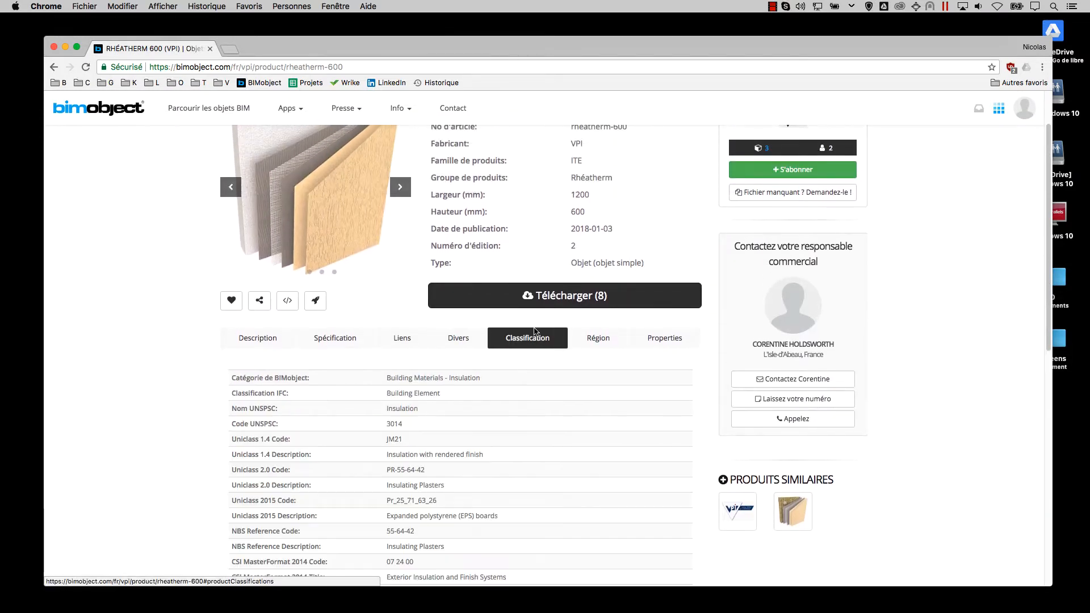
scroll(437, 363, "down", 3)
scroll(431, 385, "up", 3)
- Check the regions where RHÉATHERM 600 is available and read through its BIMobject SEEK properties
left_click(599, 335)
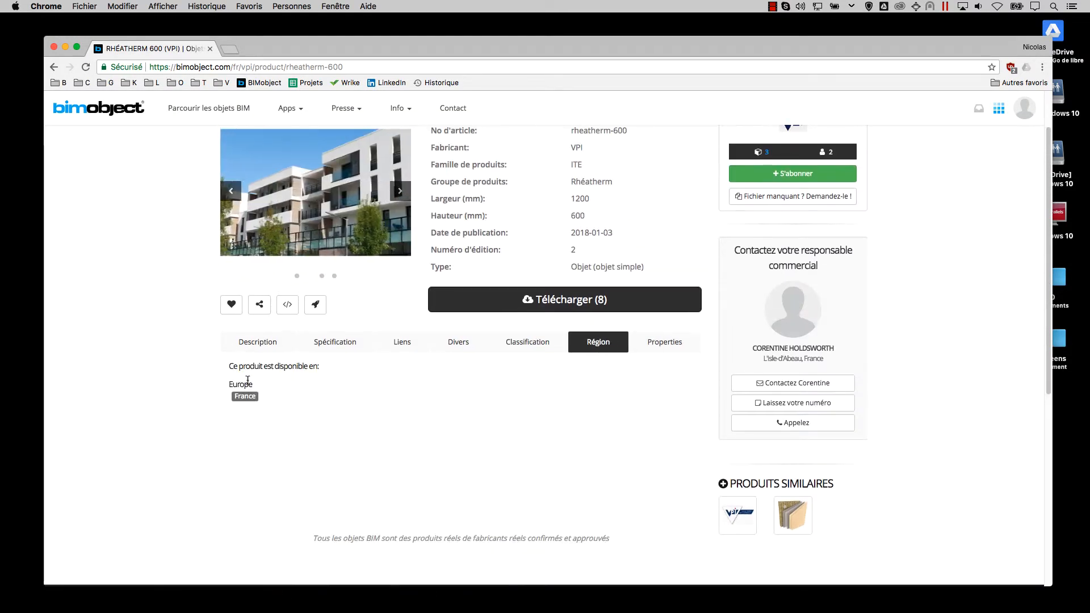
left_click(665, 336)
scroll(493, 370, "up", 2)
scroll(431, 367, "down", 4)
scroll(431, 367, "up", 4)
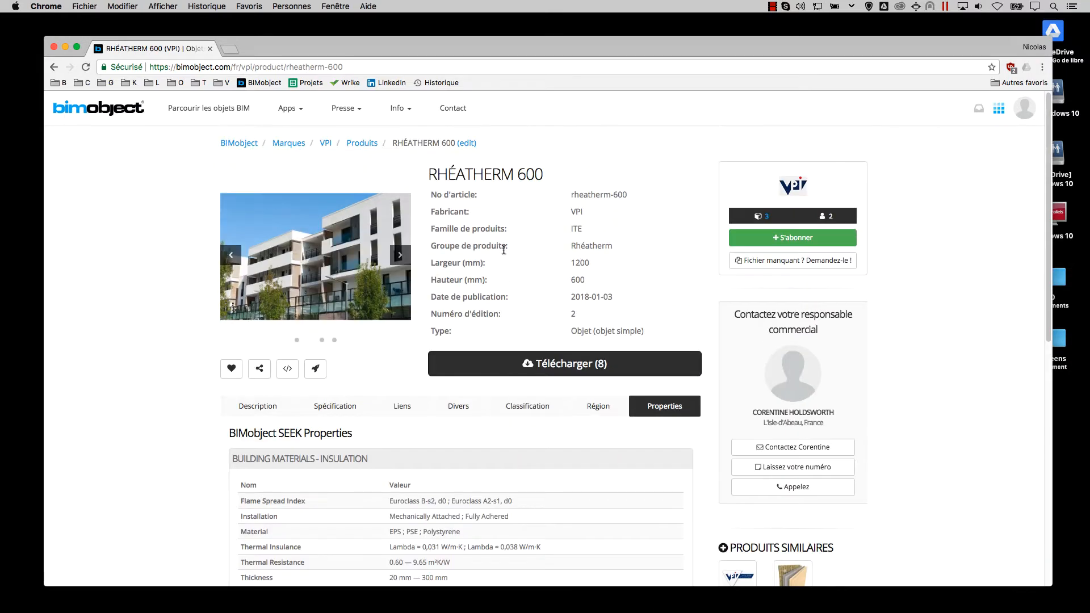
- Subscribe to the manufacturer VPI and open the RHÉATHERM 600 model in the BIMsupply 3D viewer
left_click(791, 237)
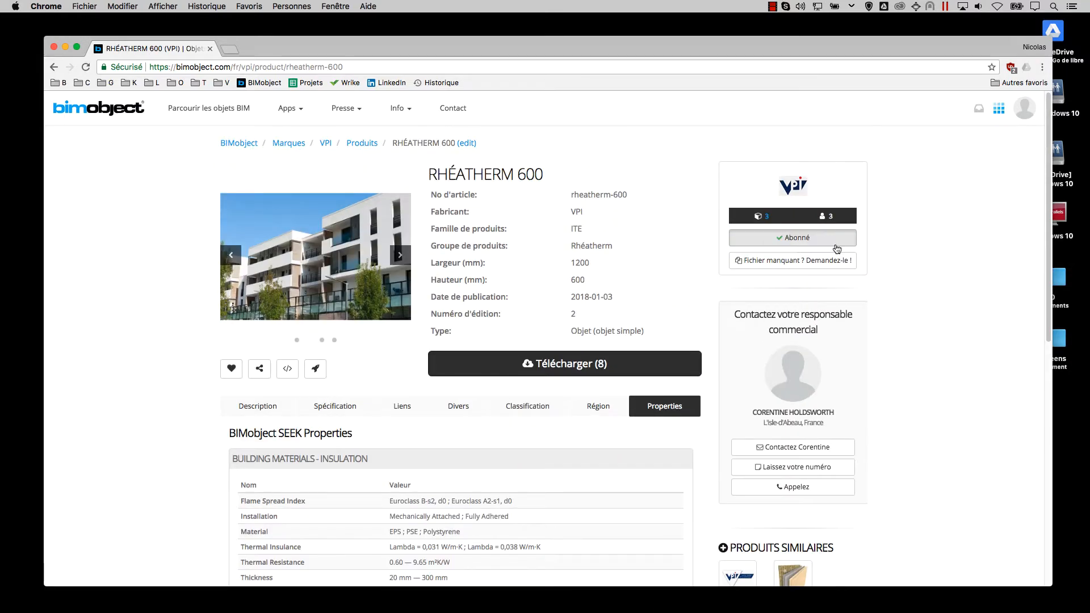
left_click(316, 370)
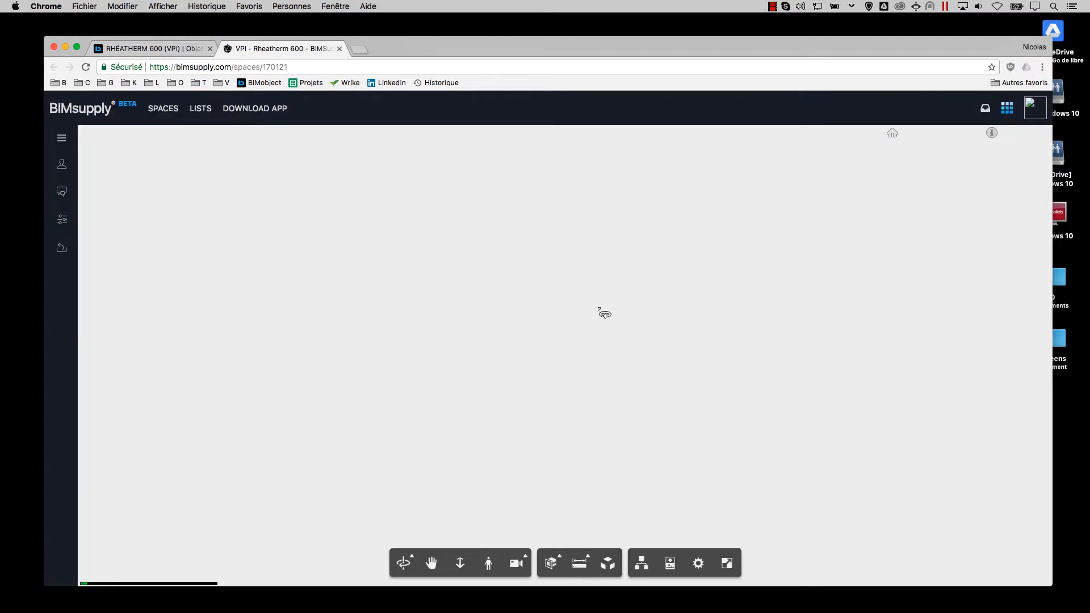
left_click(967, 193)
left_click(809, 223)
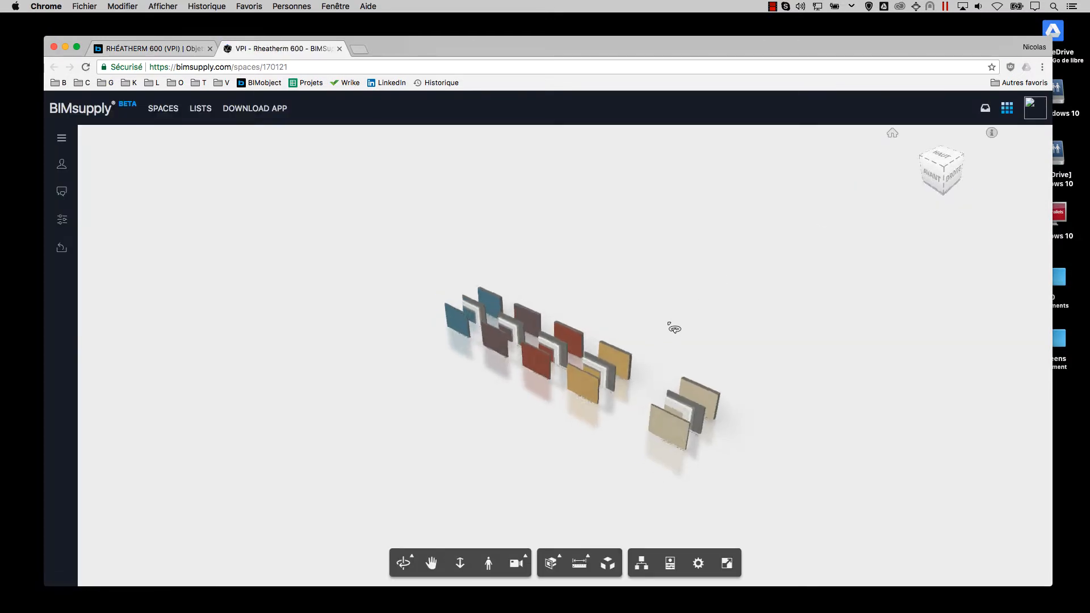
- Show the properties of the rear ochre wall panel, and examine those of the front ochre and front red panels
scroll(591, 360, "up", 5)
left_click_drag(672, 326, 511, 318)
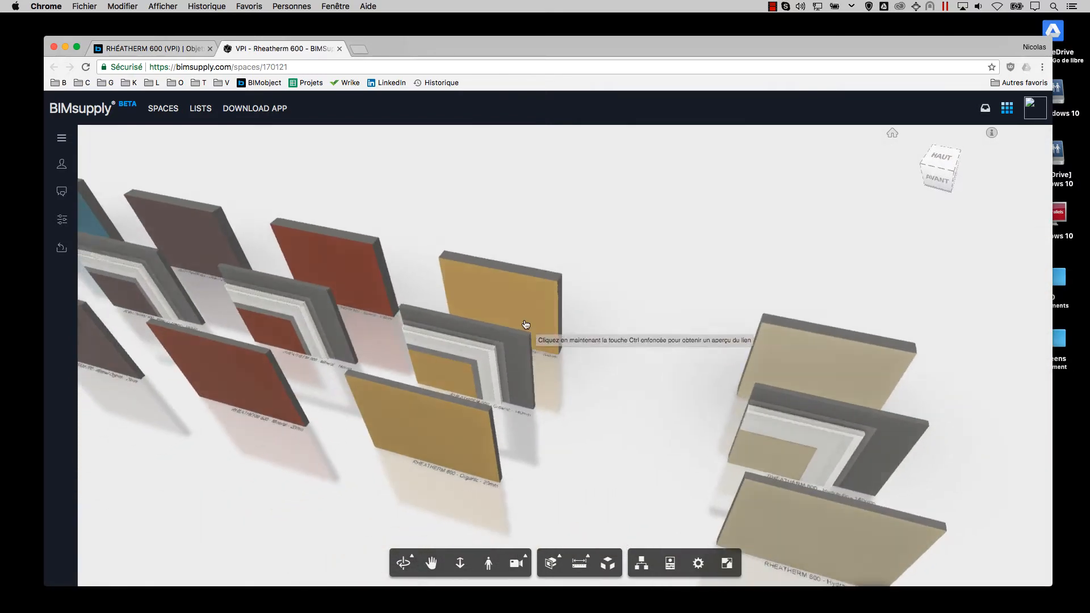
left_click(500, 301)
left_click(670, 563)
scroll(936, 332, "down", 15)
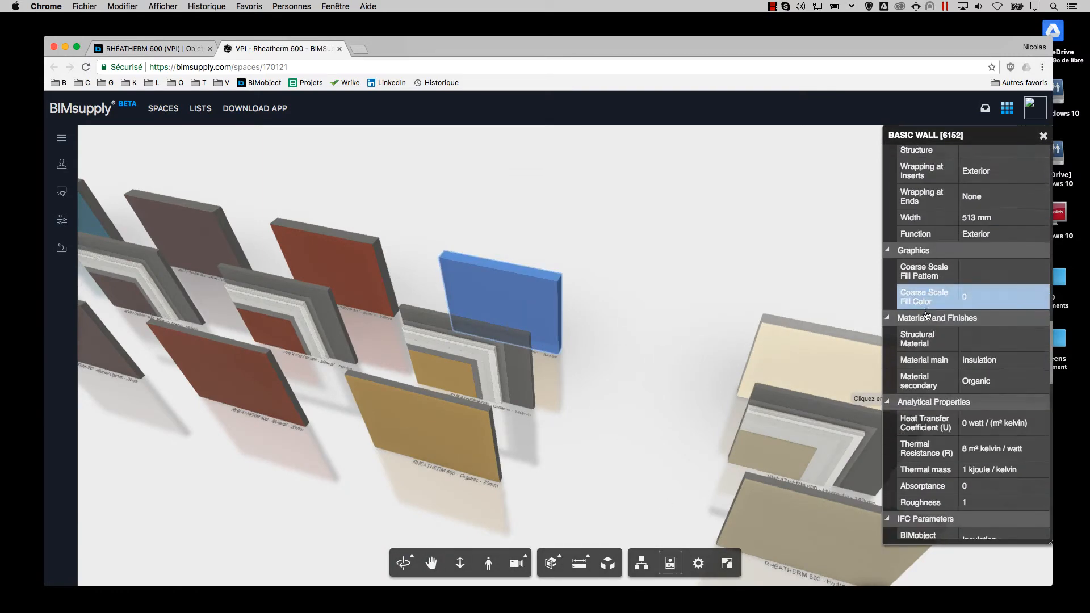
left_click(438, 437)
left_click(227, 369)
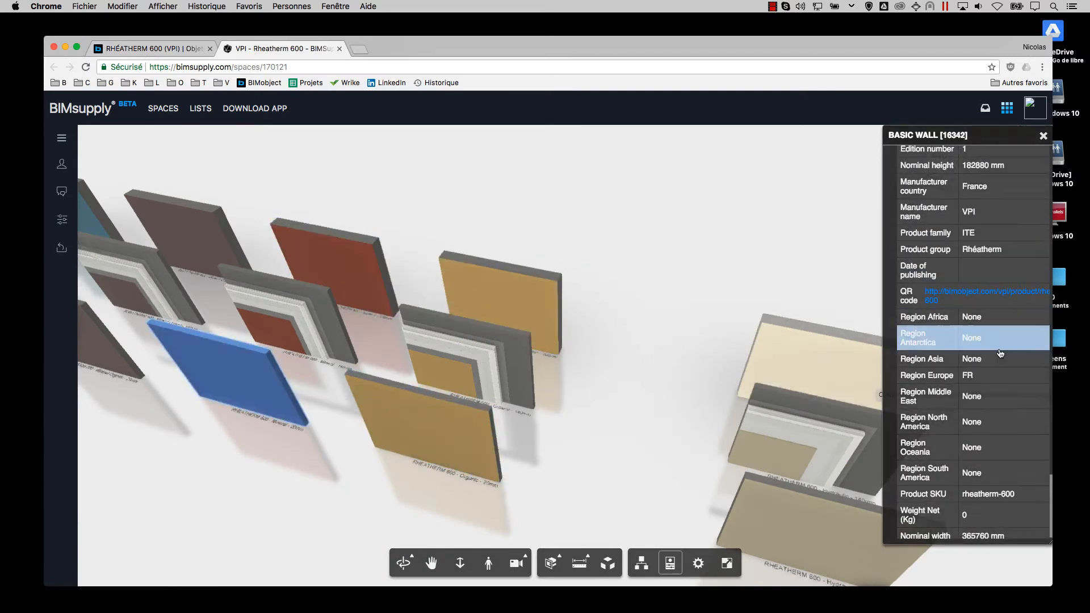
scroll(982, 378, "up", 10)
- Inspect the individual layers of the red RHÉATHERM 600 Mineral 140mm wall, from the finish to the core
scroll(981, 378, "up", 5)
middle_click_drag(662, 336, 691, 284)
scroll(454, 247, "up", 3)
scroll(454, 247, "up", 5)
left_click(510, 321)
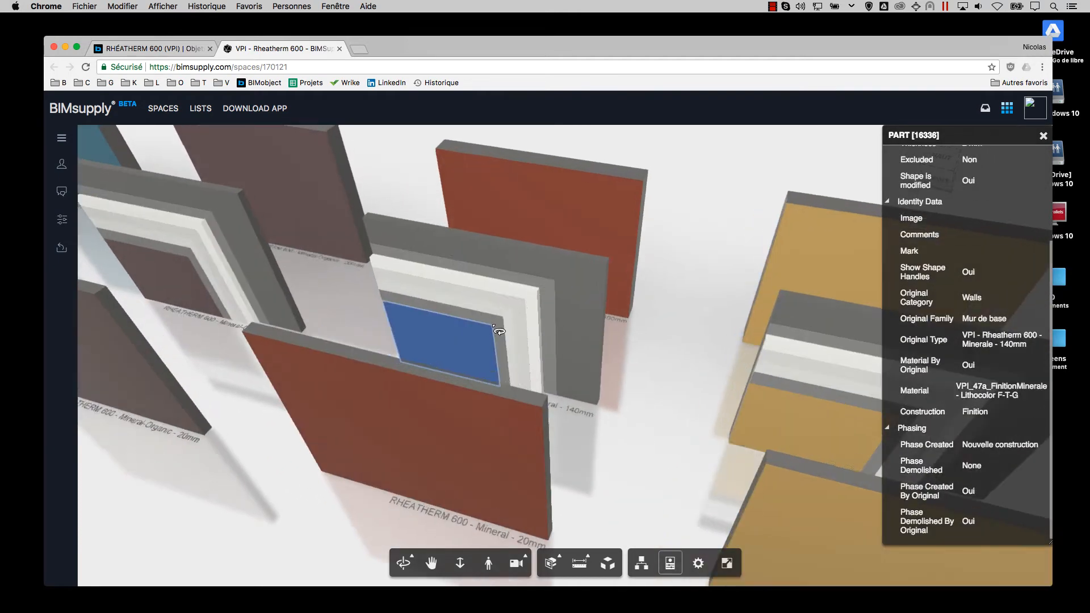
left_click(512, 319)
left_click(526, 313)
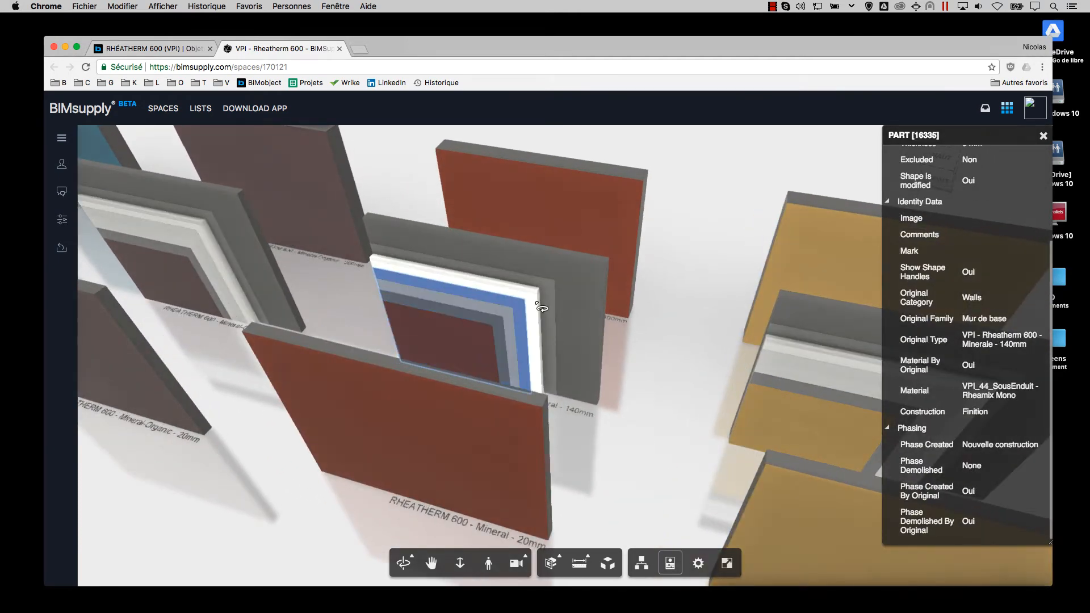
left_click(538, 308)
left_click(582, 305)
- Examine the whole set of wall panels from another angle and close the 3D viewer
left_click_drag(653, 355, 464, 315)
scroll(463, 315, "up", 3)
scroll(464, 315, "down", 10)
scroll(419, 244, "up", 4)
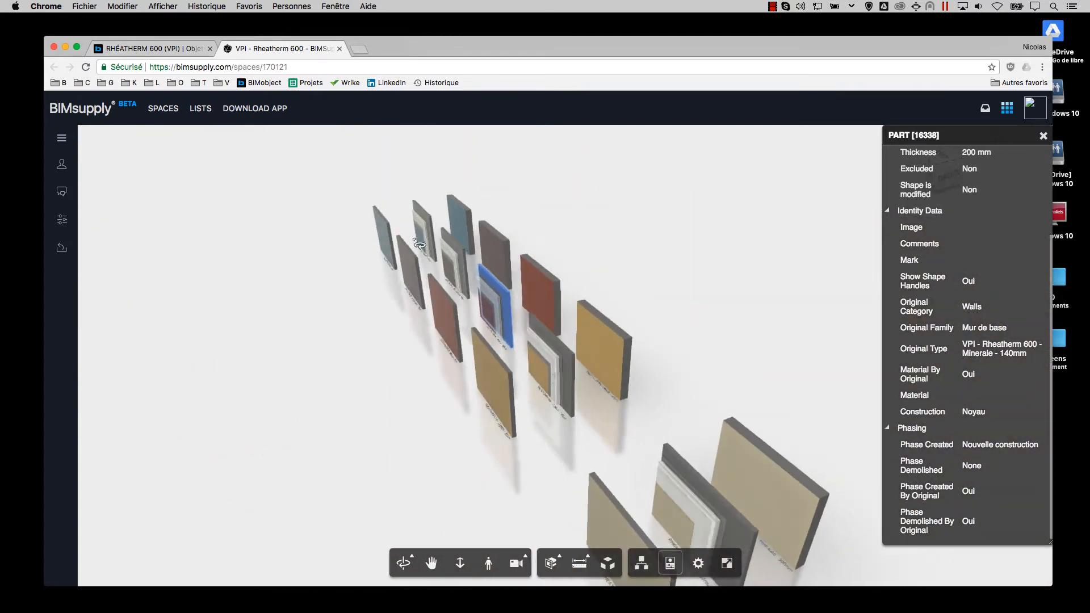
middle_click(302, 53)
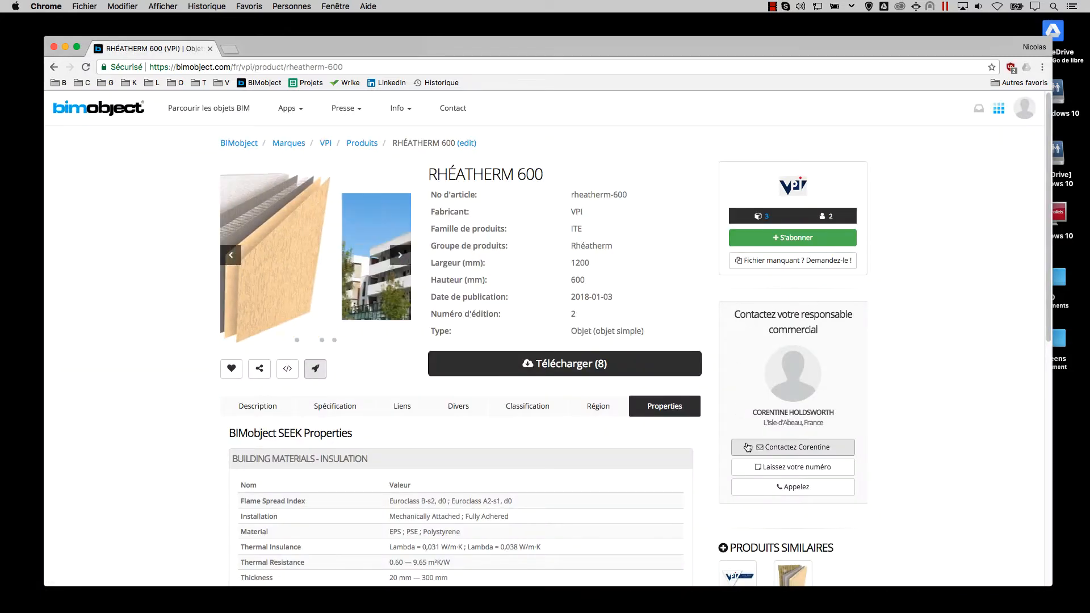
- Check the sales representative contact option and the list of downloadable RHÉATHERM 600 files, closing both without downloading
left_click(811, 452)
left_click(624, 288)
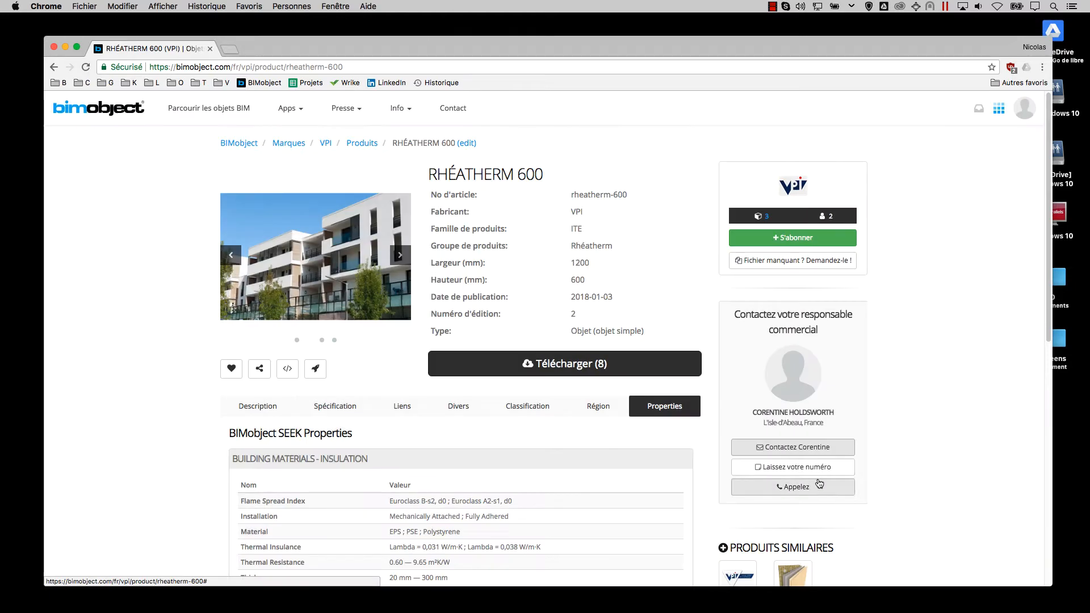
left_click(579, 370)
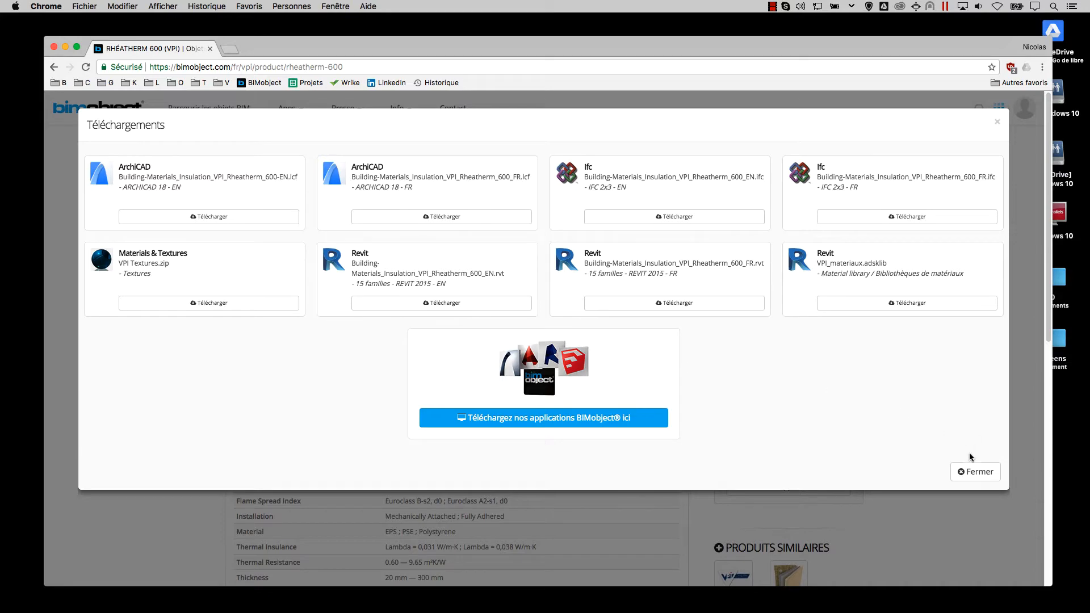
left_click(973, 471)
- Hide the browser window, switch to Revit and filter its BIMobject catalogue by the manufacturer VPI
left_click(66, 47)
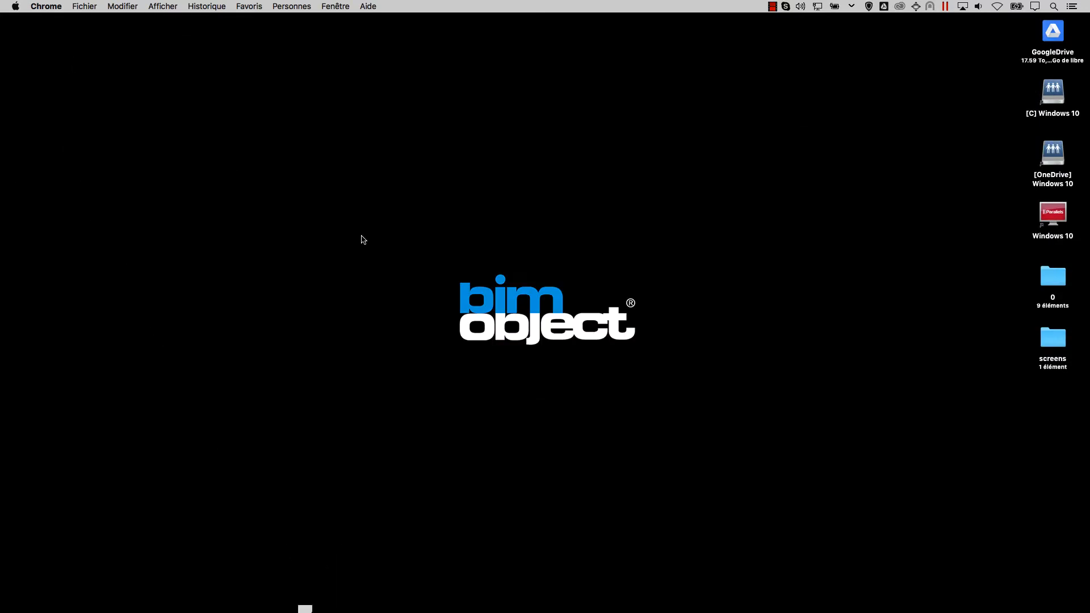
left_click(523, 601)
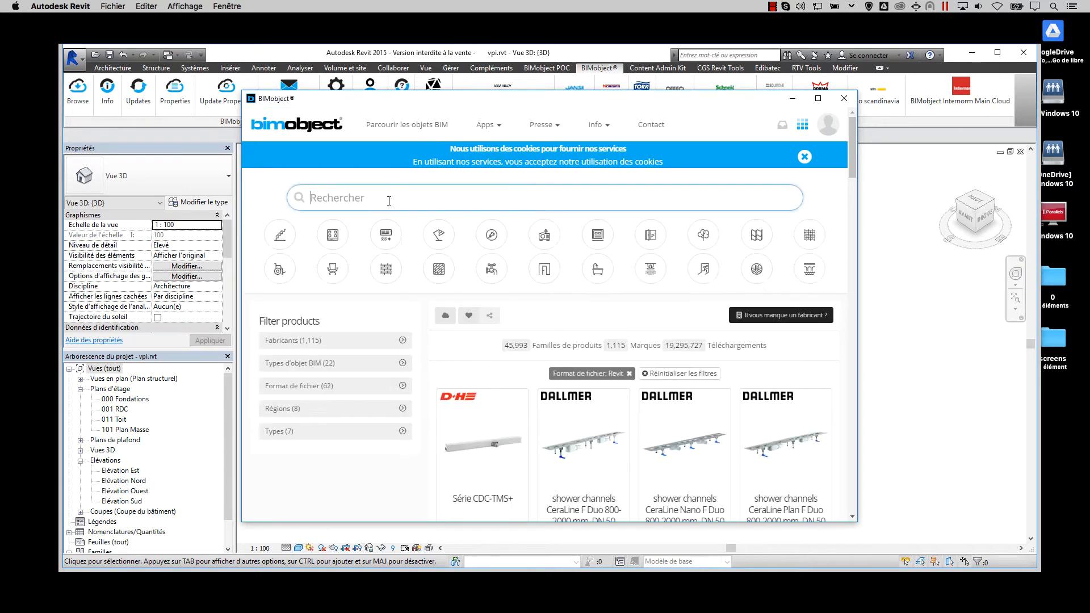
type("i")
key("Return")
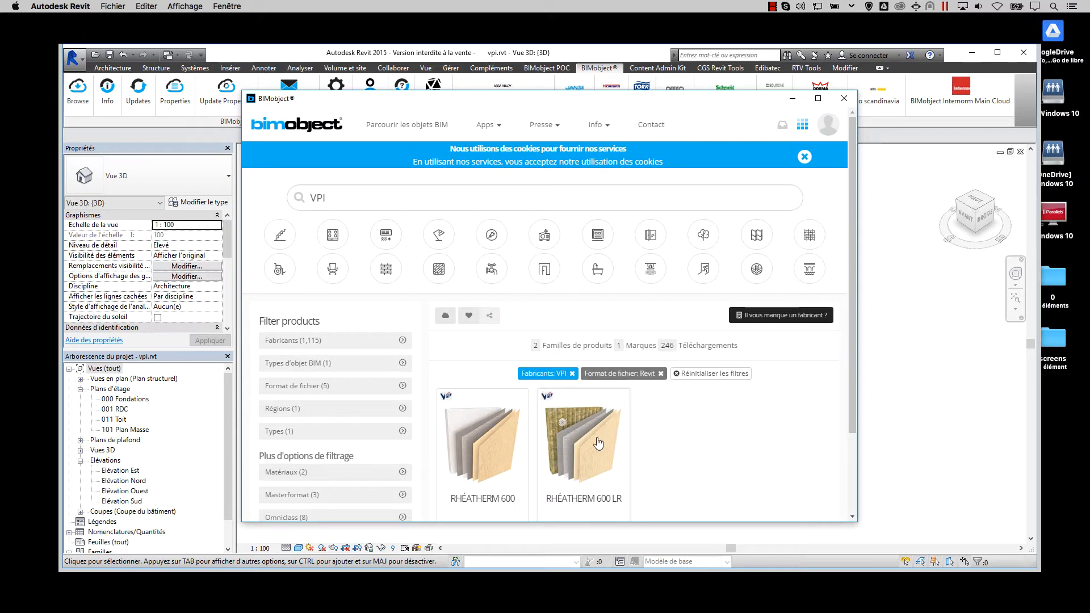
- Open the RHÉATHERM 600 LR product and download its French Revit 2015 project file with 15 families
left_click(626, 437)
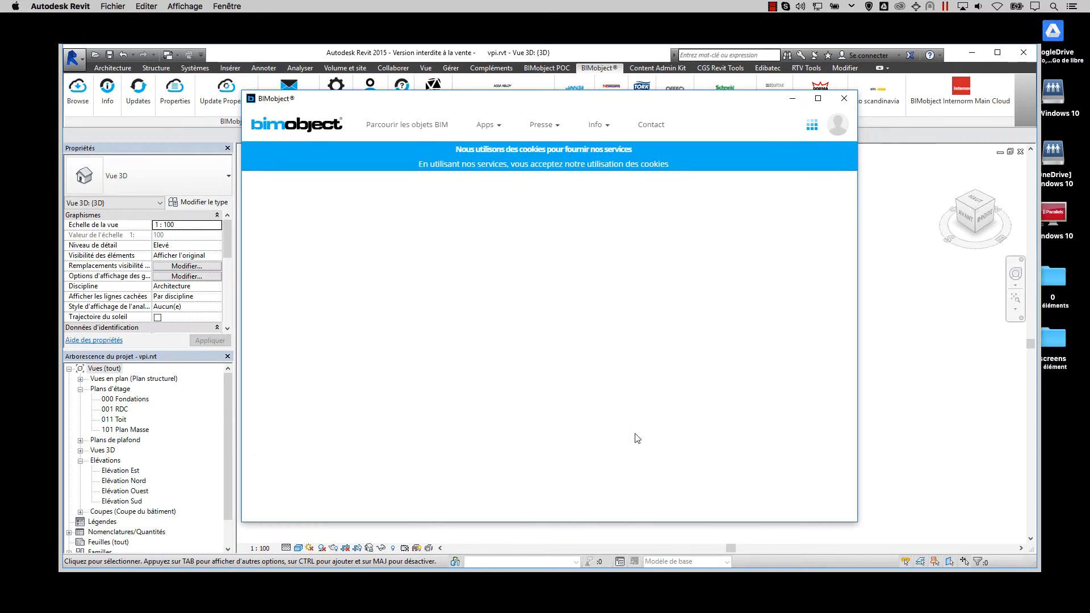
left_click(607, 410)
scroll(555, 309, "down", 3)
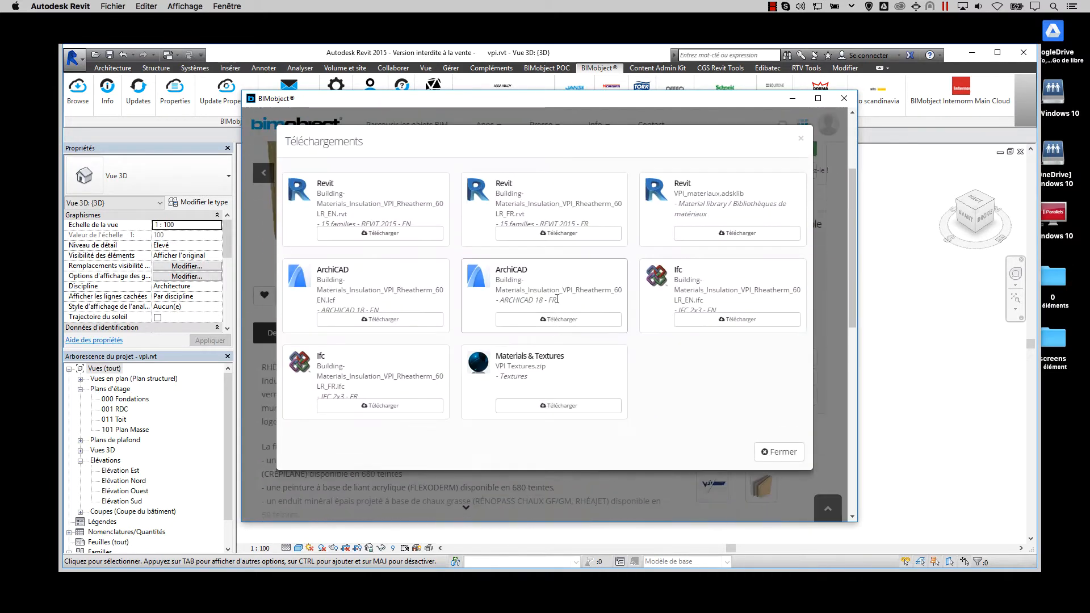
left_click(570, 234)
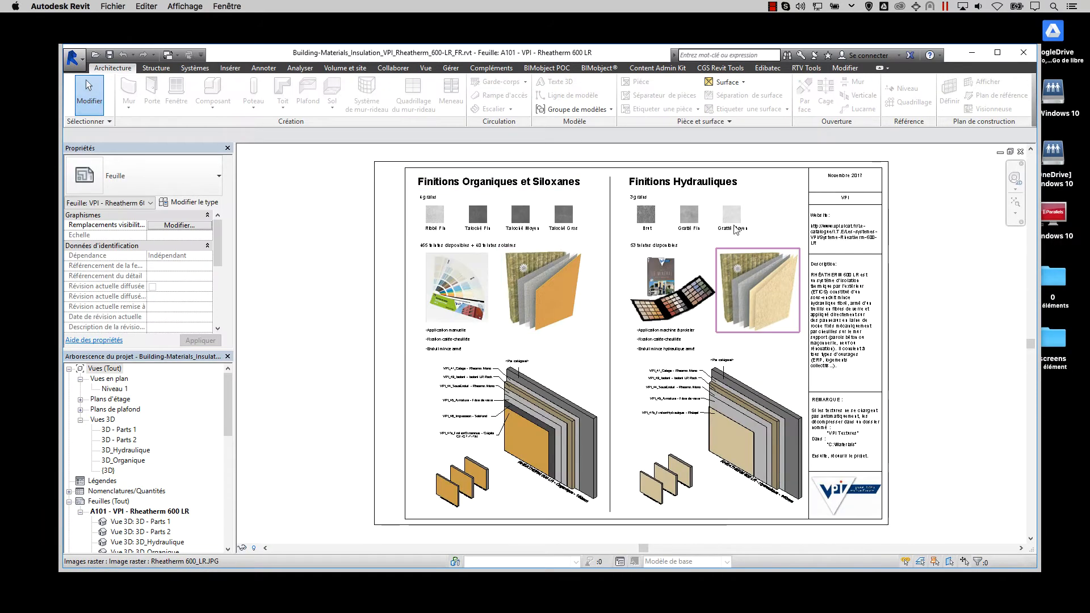
- Examine the finishes, layer details and remarks on sheet A101 - VPI - Rheatherm 600 LR
scroll(734, 226, "up", 3)
middle_click_drag(764, 236, 764, 224)
middle_click_drag(652, 344, 583, 251)
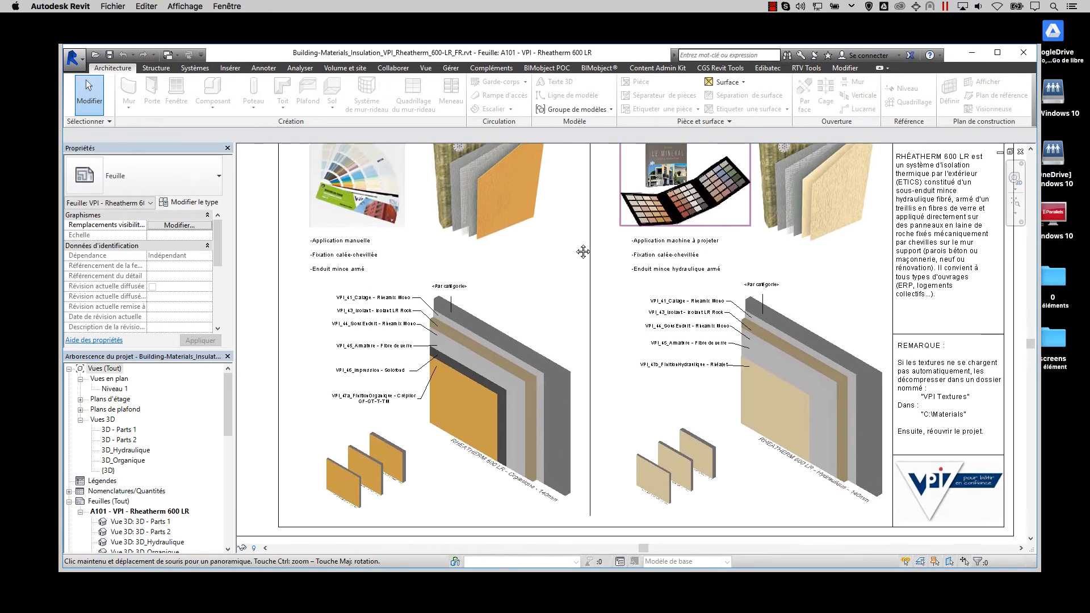
scroll(822, 271, "down", 1)
middle_click_drag(822, 270, 731, 372)
middle_click_drag(606, 239, 766, 246)
- Switch to the {3D} view and review the type properties of the rear blue VPI - Rheatherm 600 LR - Peinture - 260mm wall
key("ctrl+Tab")
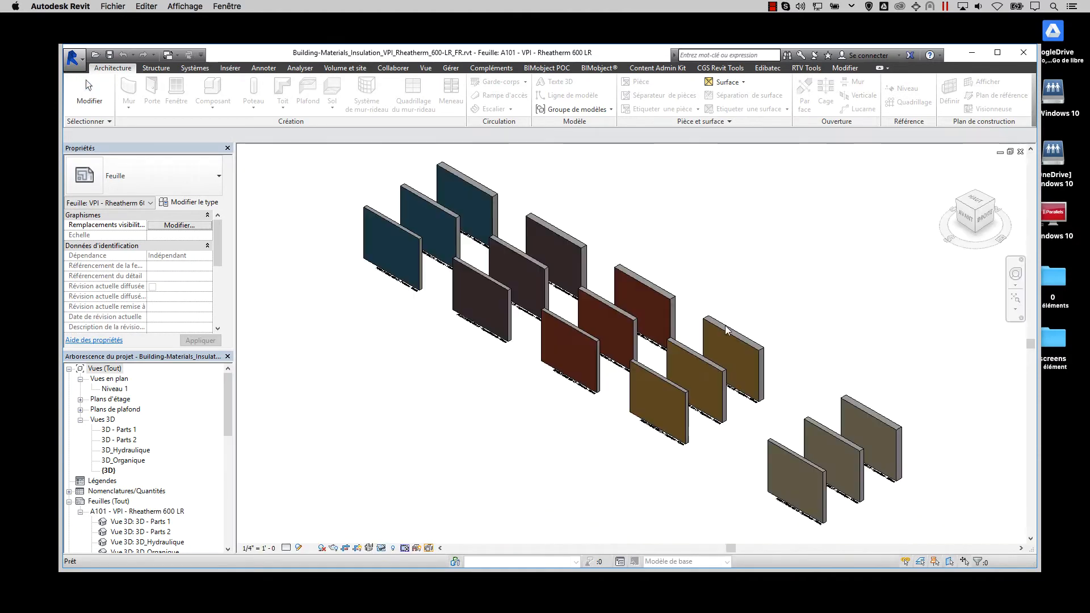
left_click(455, 220)
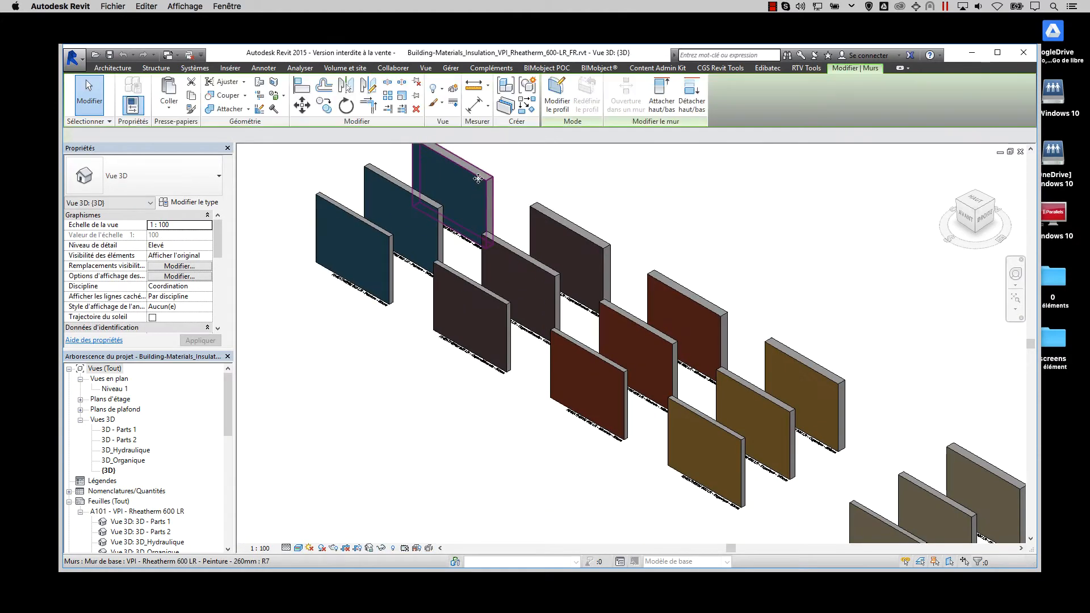
left_click(209, 203)
scroll(268, 232, "down", 9)
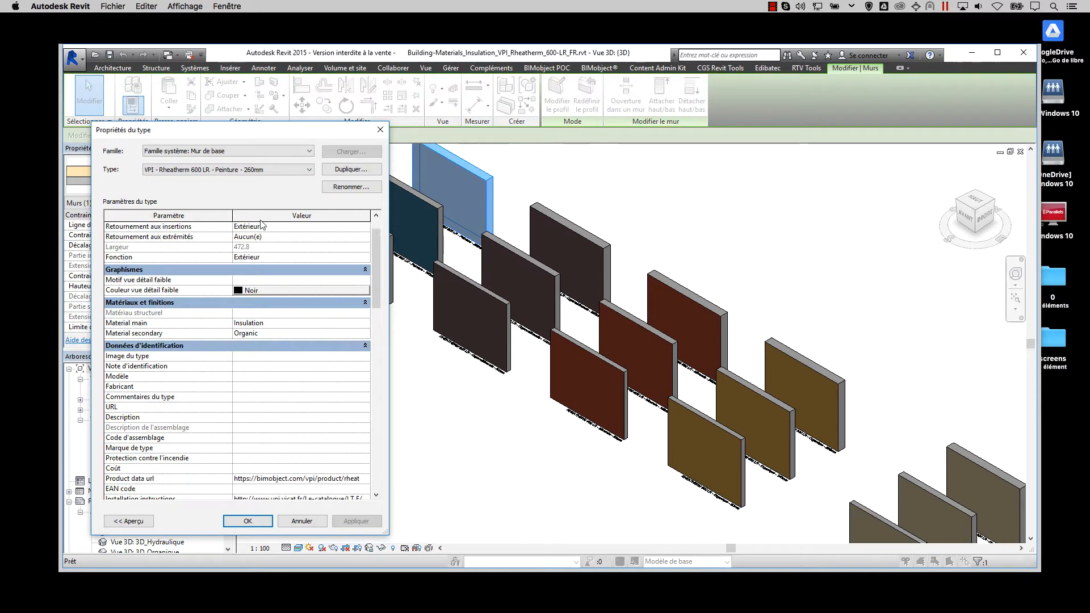
- Review the type's IFC parameters and open its layer structure, widening the material column to show the full VPI layer names
scroll(270, 236, "down", 5)
scroll(274, 339, "up", 15)
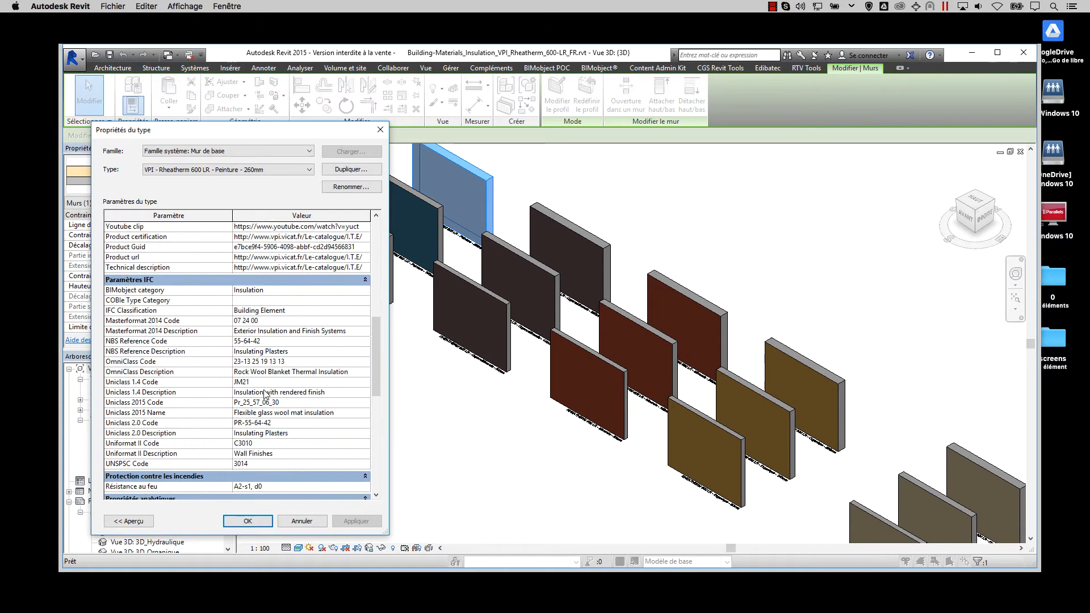
left_click(312, 240)
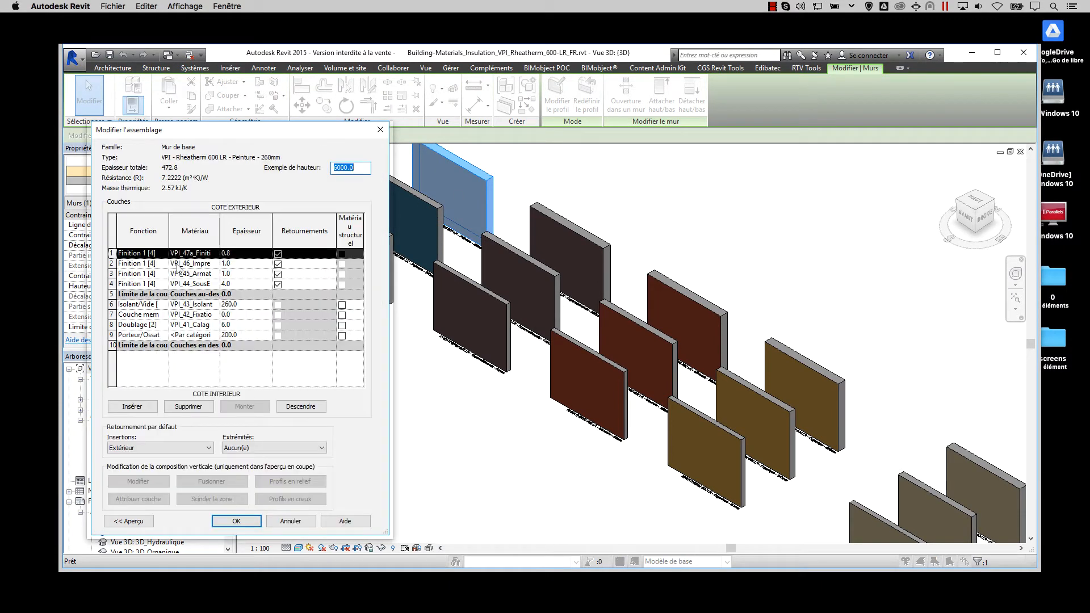
double_click(220, 224)
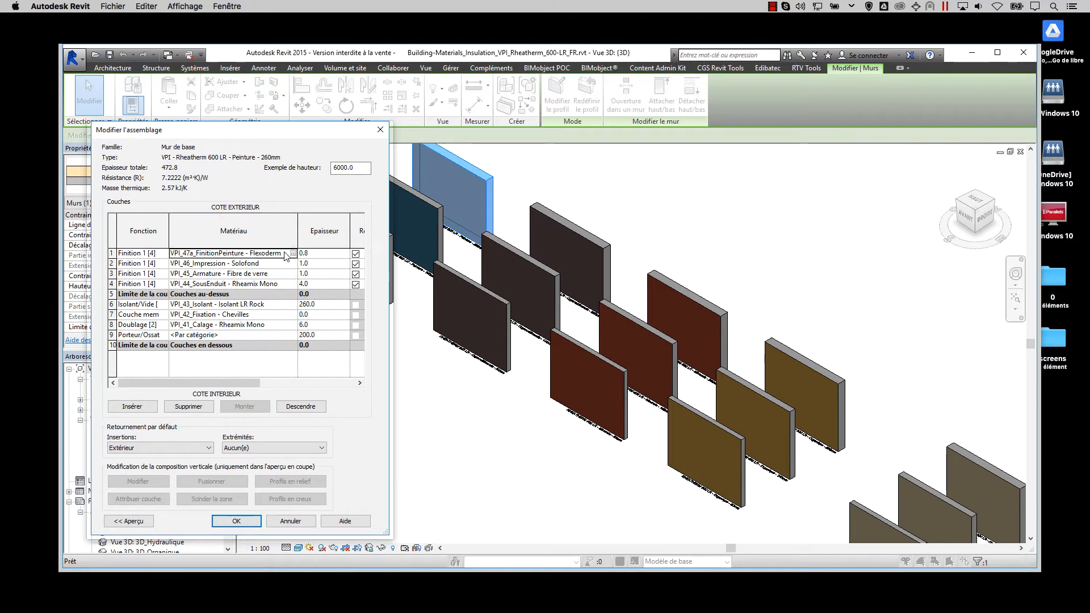
- Inspect the identity details of the Flexoderm, Crépilor and Crépilane finish materials, including the Crépilor and Crépilane comments, and close the dialogs
left_click(293, 252)
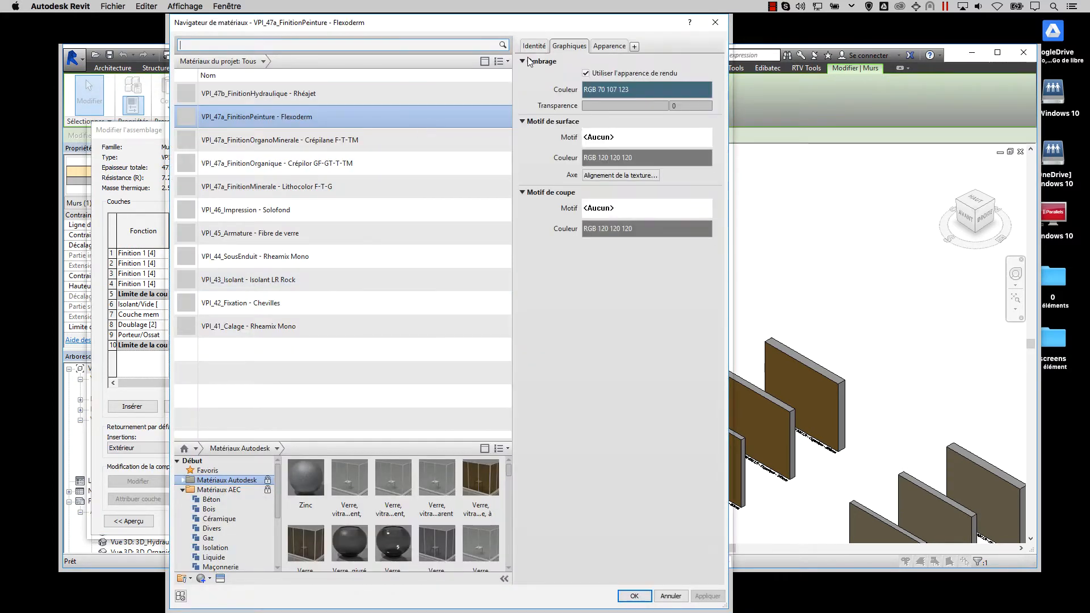
left_click(533, 46)
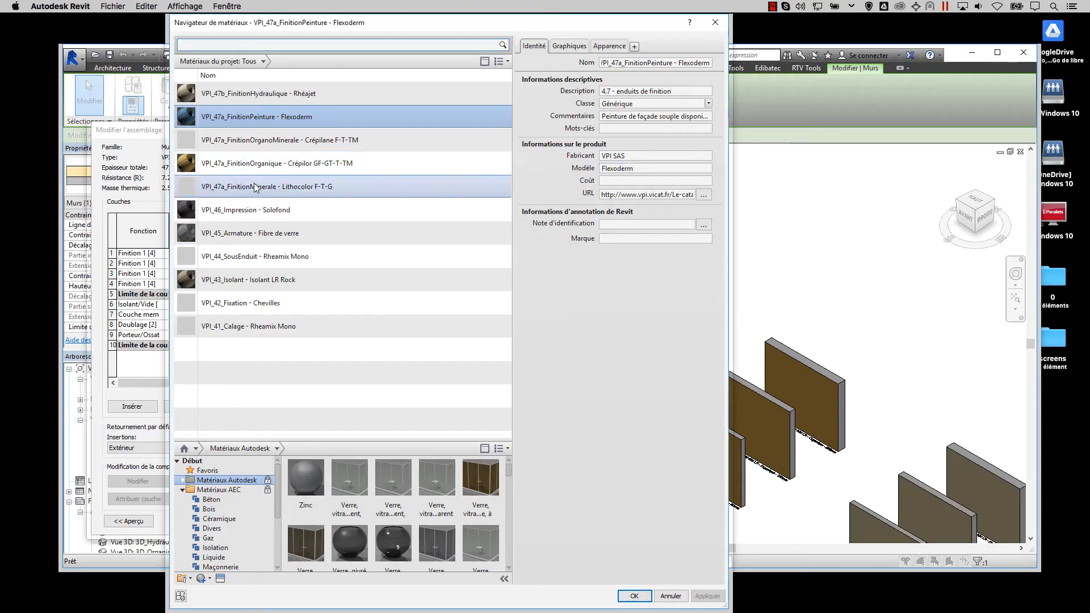
left_click(213, 171)
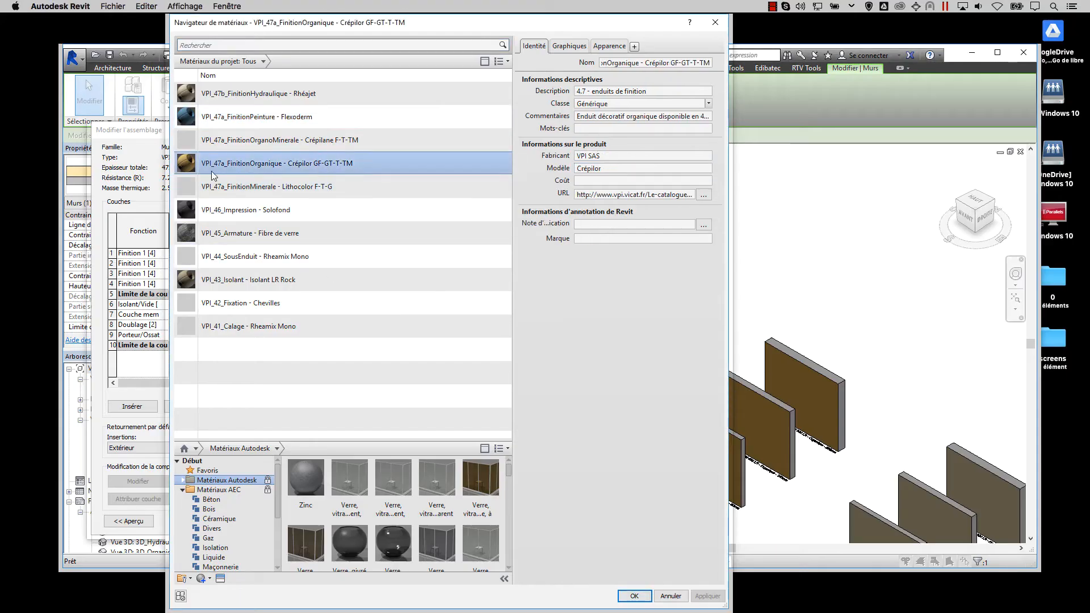
left_click(635, 117)
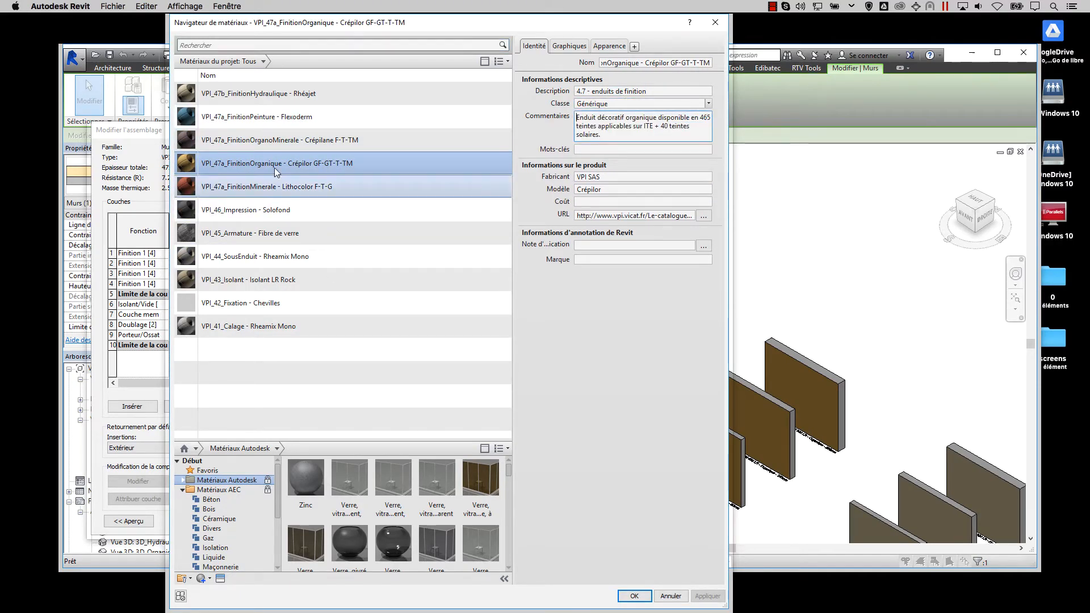
left_click(286, 138)
left_click(631, 116)
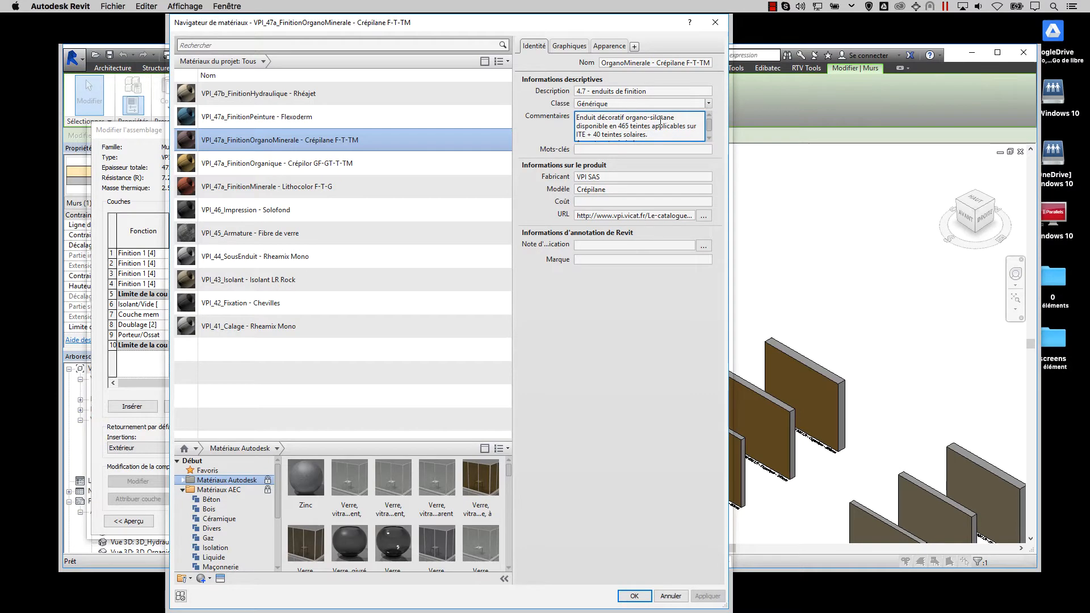
left_click(714, 23)
left_click(380, 133)
left_click(381, 130)
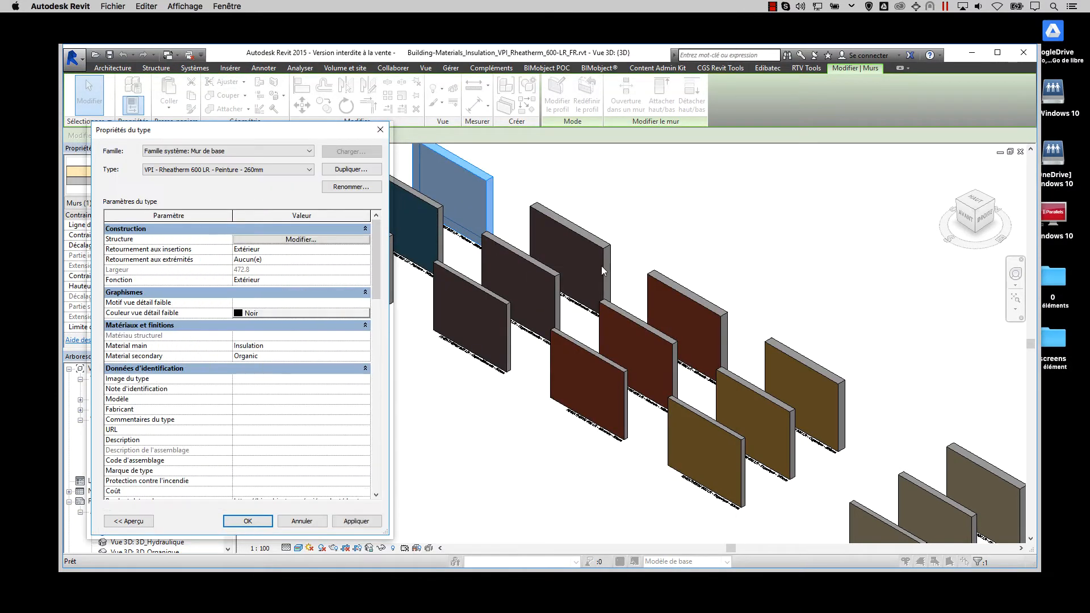
- Switch from the Rheatherm 600 LR walls to the {3D} view of the vpi.rvt house project
middle_click_drag(658, 279, 604, 276)
scroll(606, 276, "down", 1)
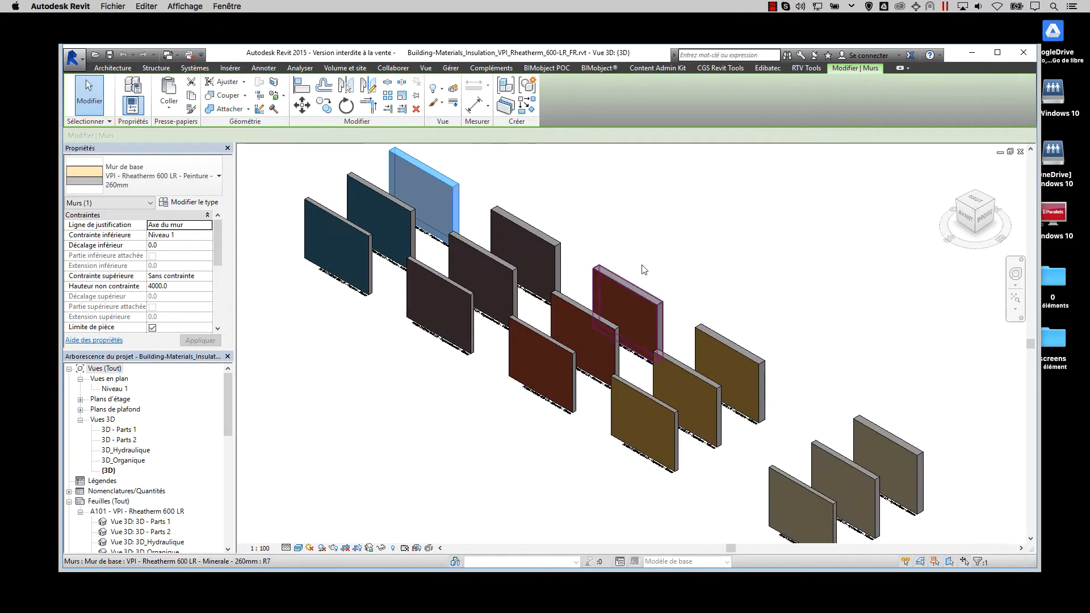
left_click(171, 54)
left_click(206, 71)
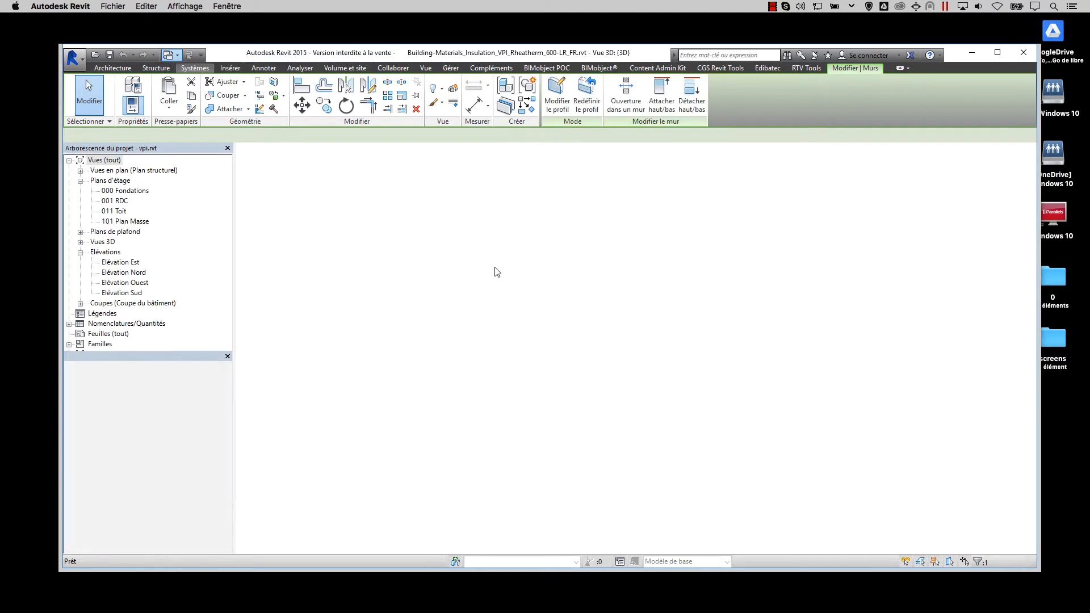
scroll(653, 336, "up", 2)
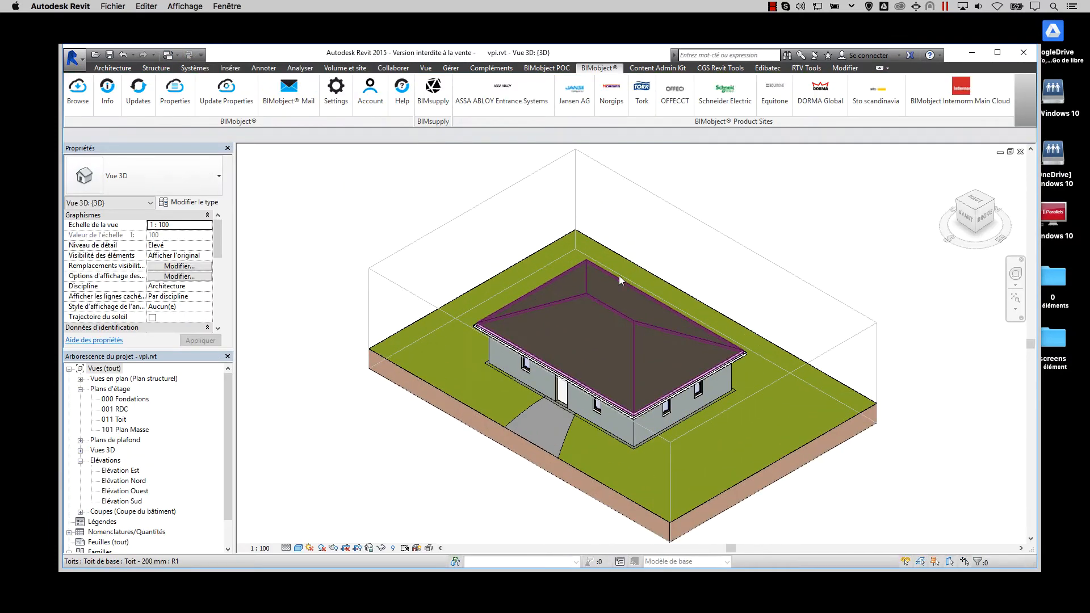
- Transfer only the wall types (Types de murs) from the Building-Materials_Insulation_VPI_Rheatherm_600-LR_FR project into vpi.rvt
left_click(451, 67)
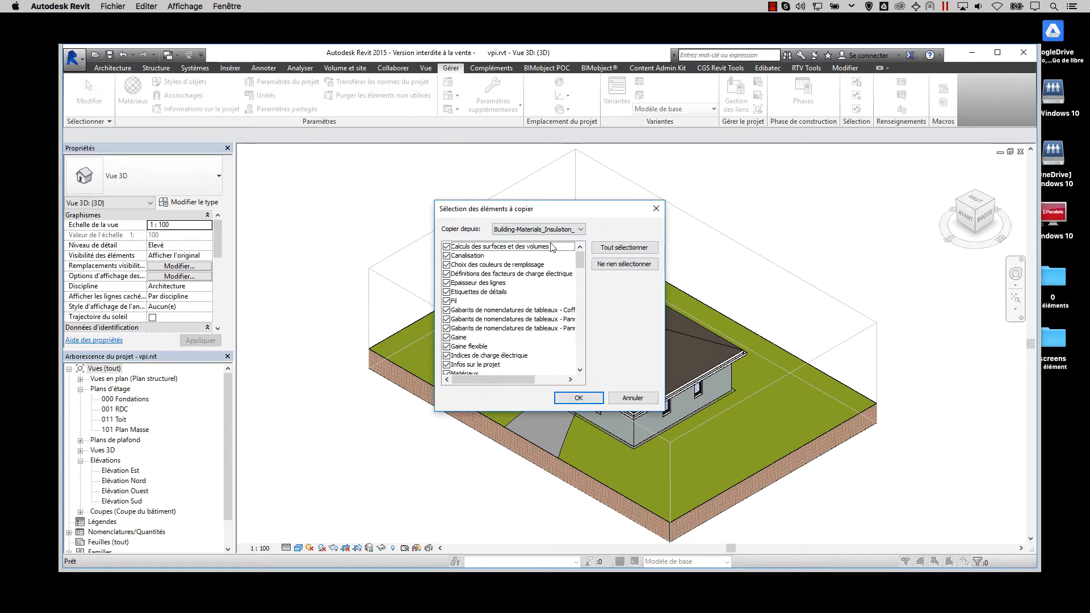
left_click_drag(580, 261, 582, 332)
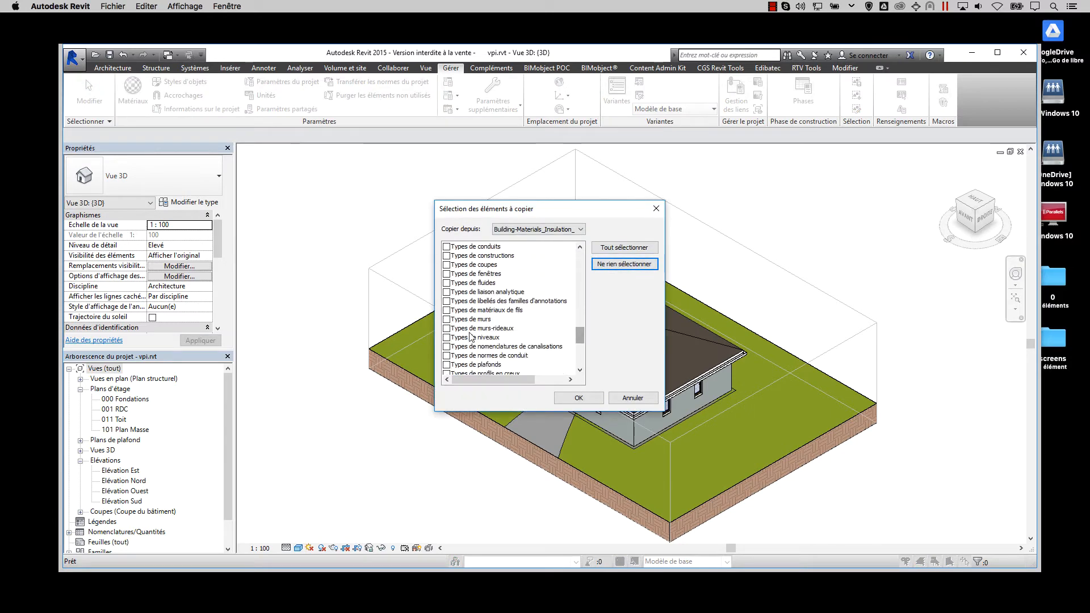
left_click(579, 398)
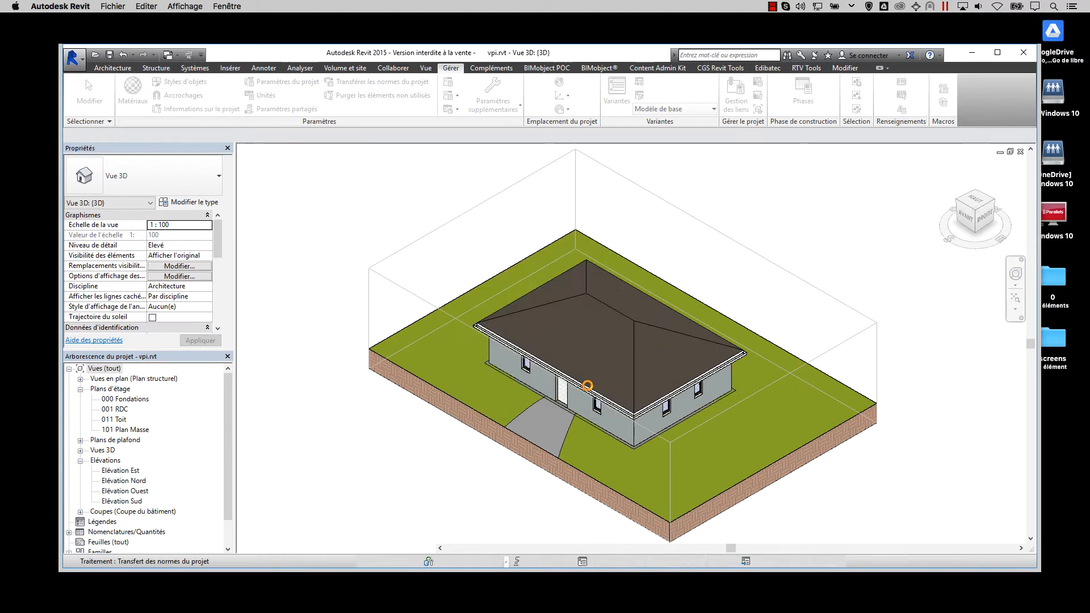
- Open the 001 RDC floor plan and check which VPI - Rheatherm 600 LR types the Wall tool offers, without drawing a wall
double_click(115, 409)
left_click(113, 68)
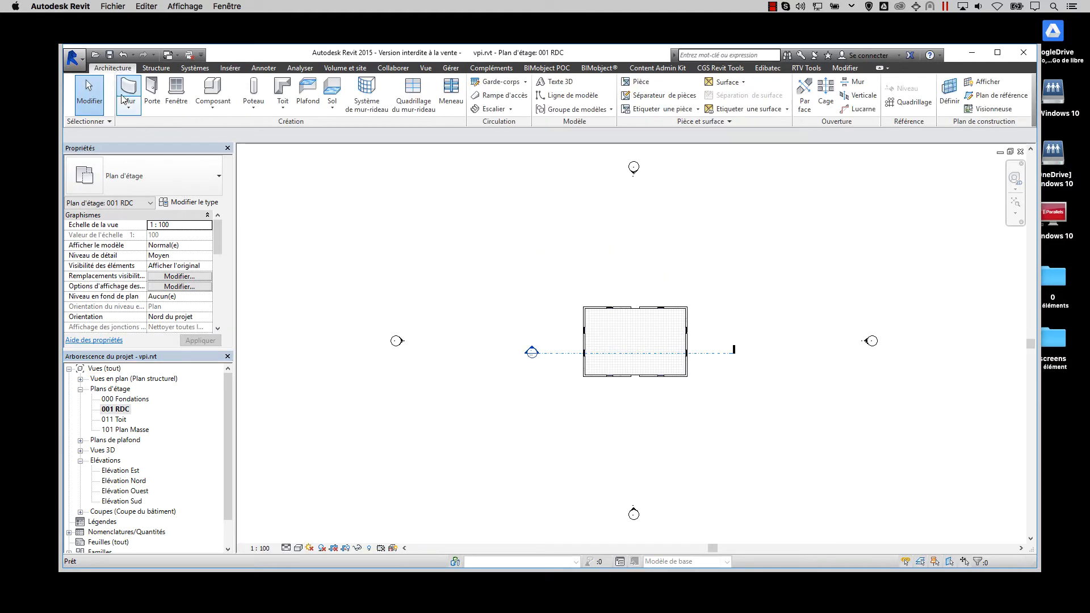
left_click(129, 91)
left_click(156, 173)
scroll(142, 397, "down", 3)
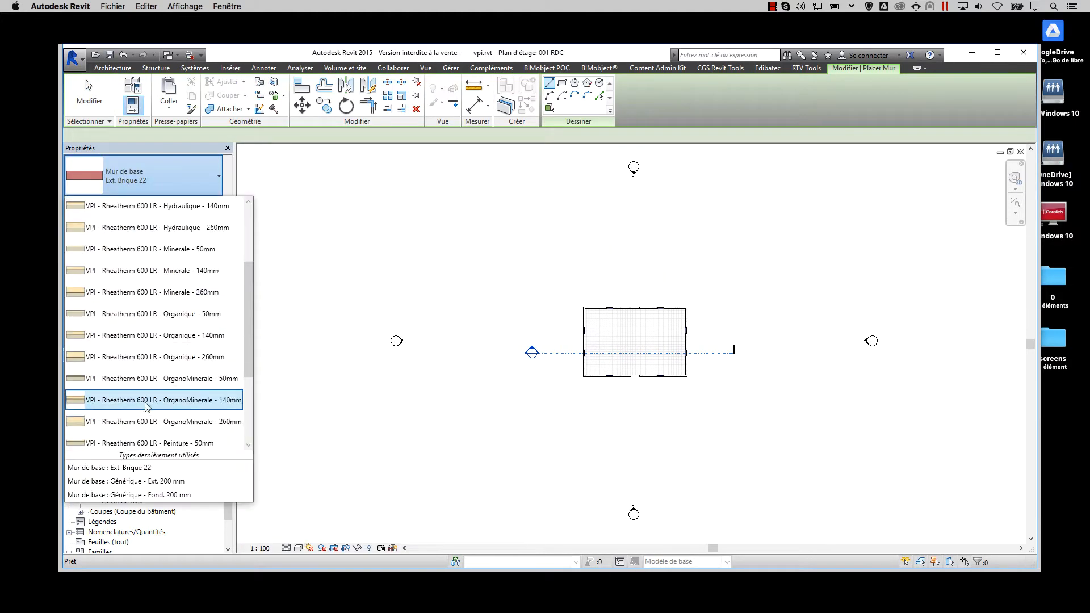
scroll(142, 369, "up", 3)
left_click(145, 177)
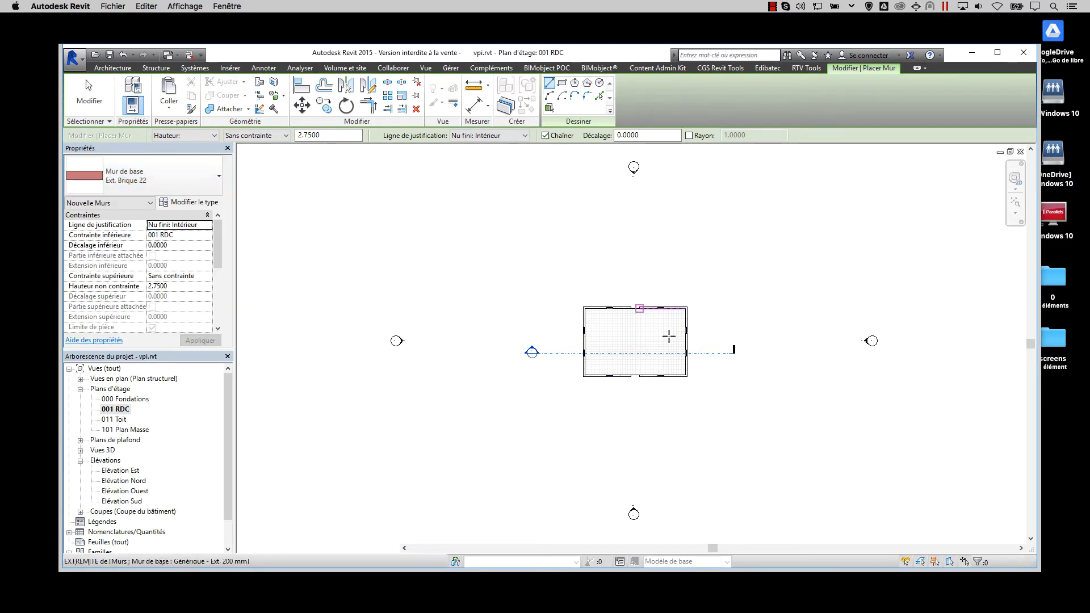
scroll(641, 322, "up", 5)
key("Escape")
- Select the chain of three connected exterior walls on the house's east half and set their location line to Nu fini: Intérieur
key("Tab")
left_click(633, 208)
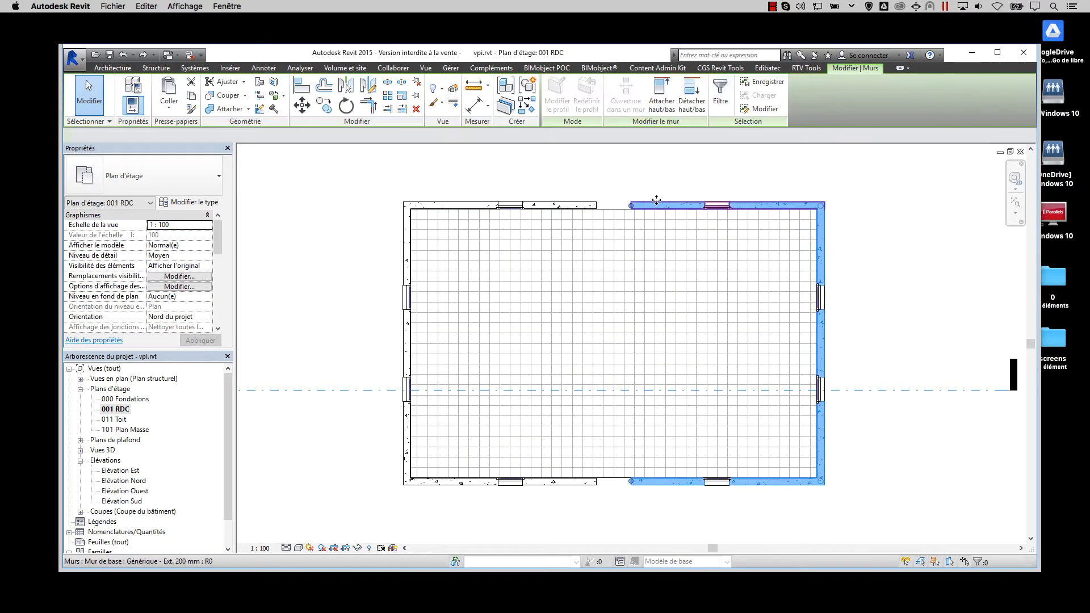
left_click(209, 225)
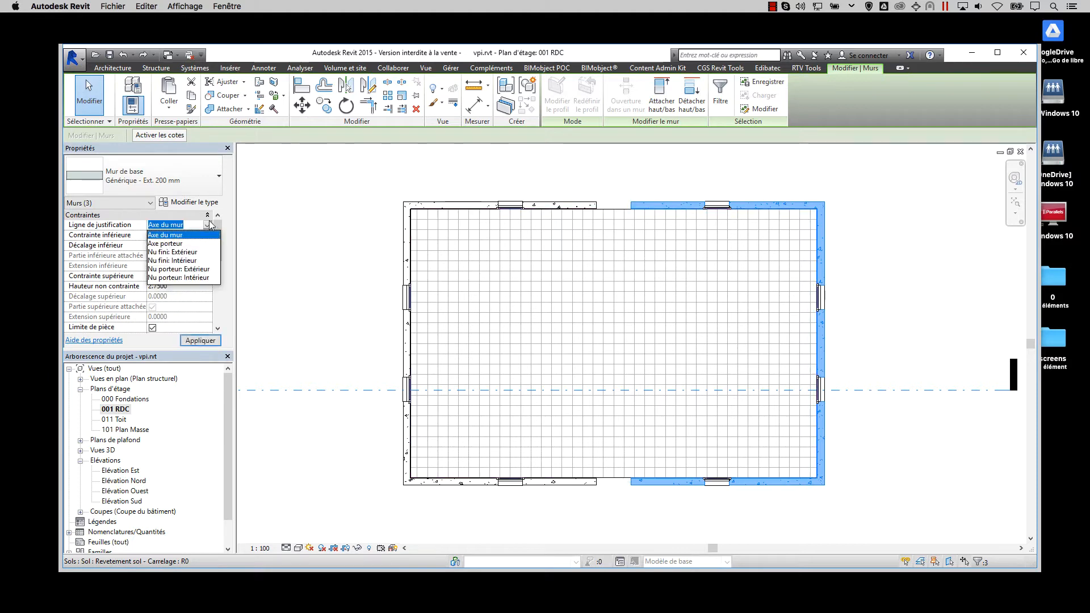
left_click(165, 260)
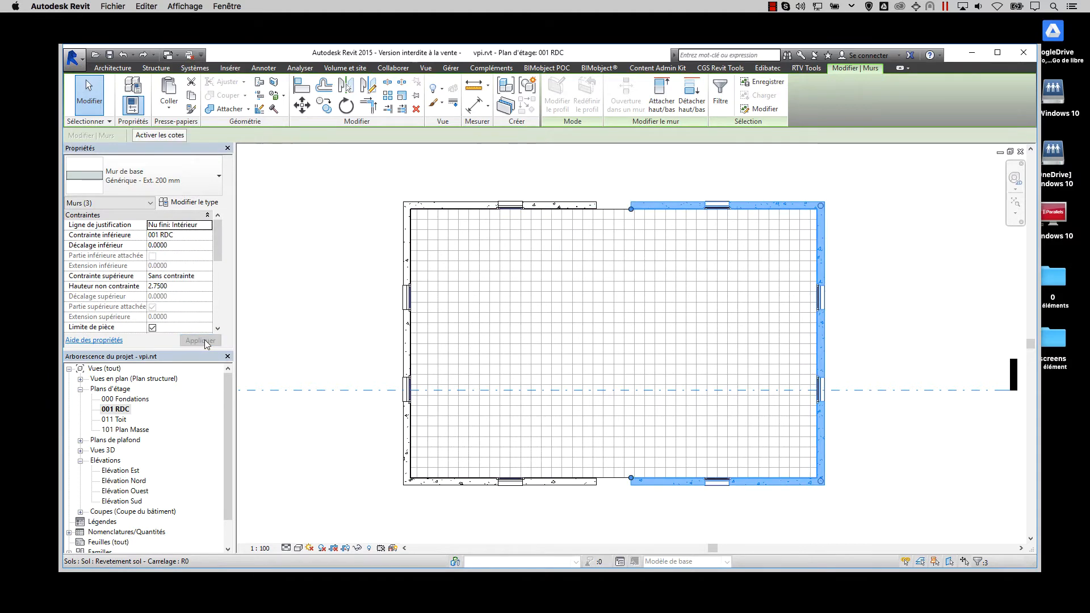
- Change the three selected exterior walls to the type VPI - Rheatherm 600 LR - Organique - 260mm
left_click(170, 176)
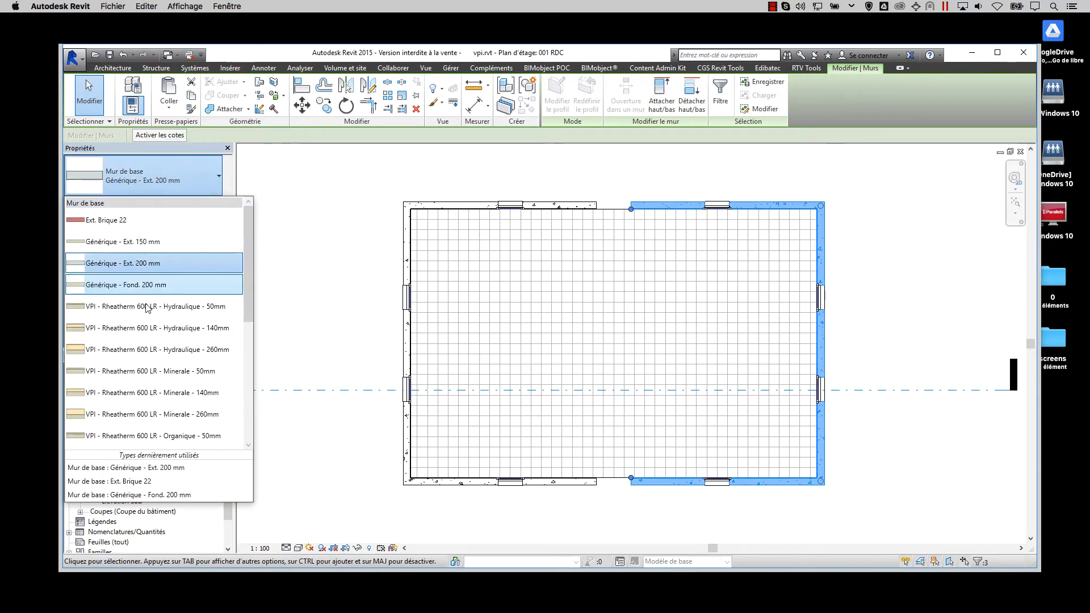
scroll(147, 308, "down", 2)
left_click(704, 282)
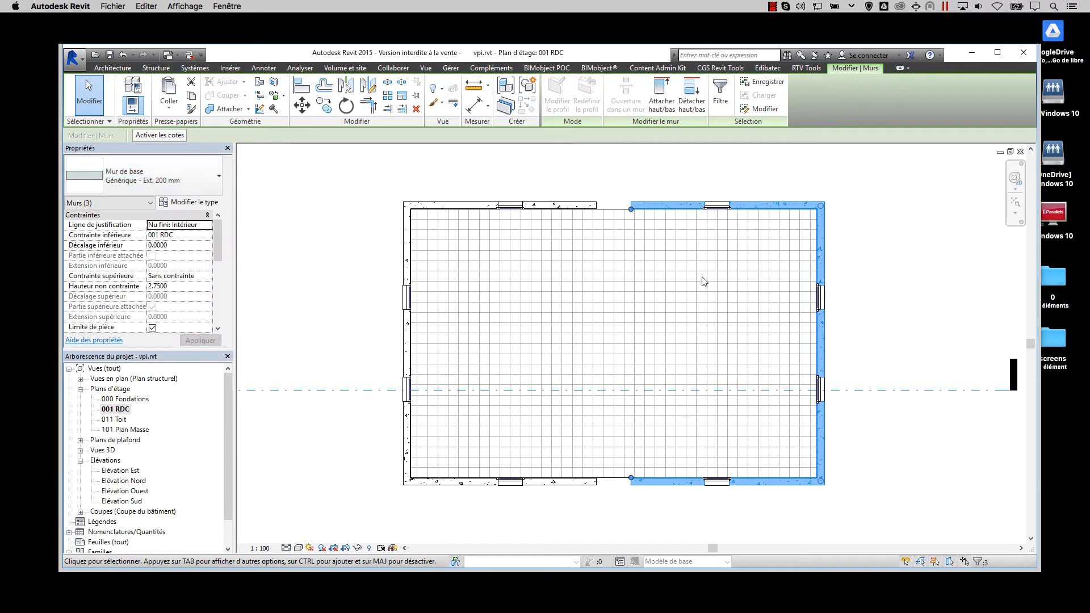
key("Escape")
- Examine the insulated walls up close in the floor plan and around the house in the {3D} view
scroll(831, 203, "up", 1)
scroll(693, 192, "up", 1)
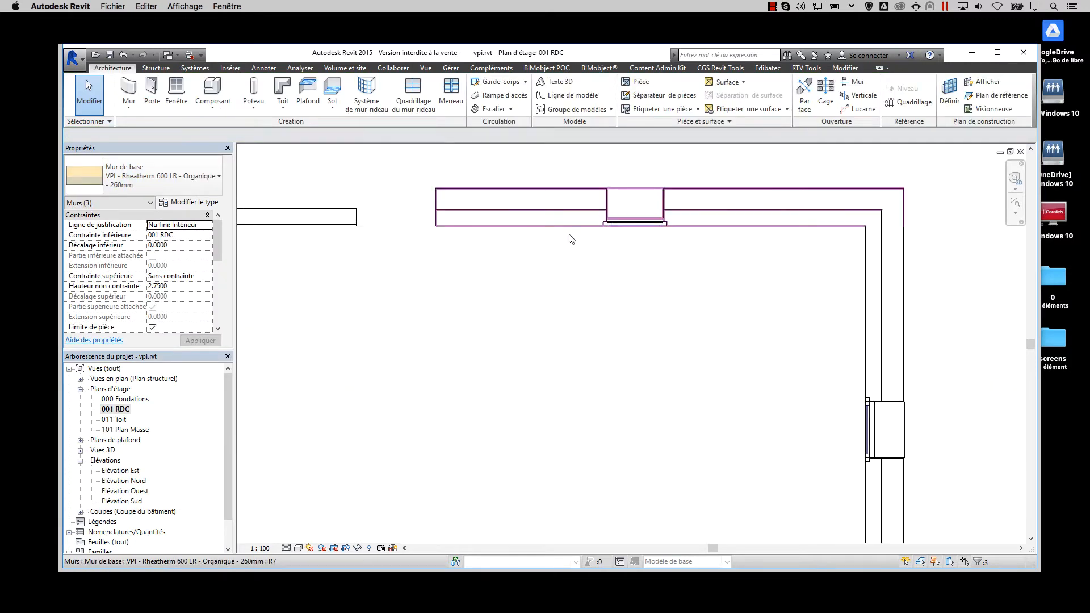
scroll(654, 199, "up", 2)
left_click(797, 223)
key("ctrl+Tab")
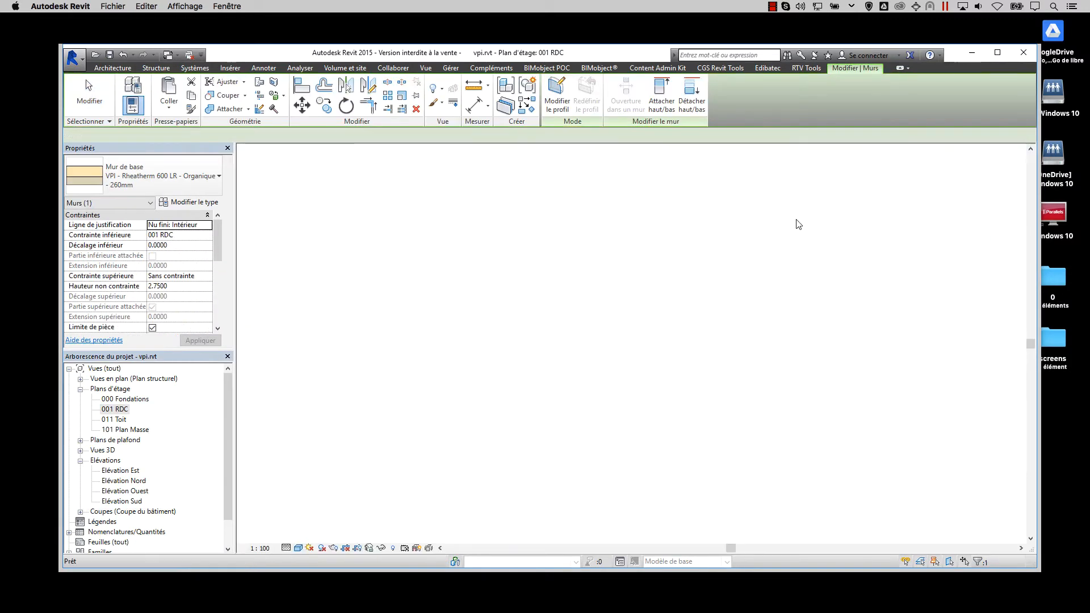
scroll(658, 382, "up", 5)
key("Escape")
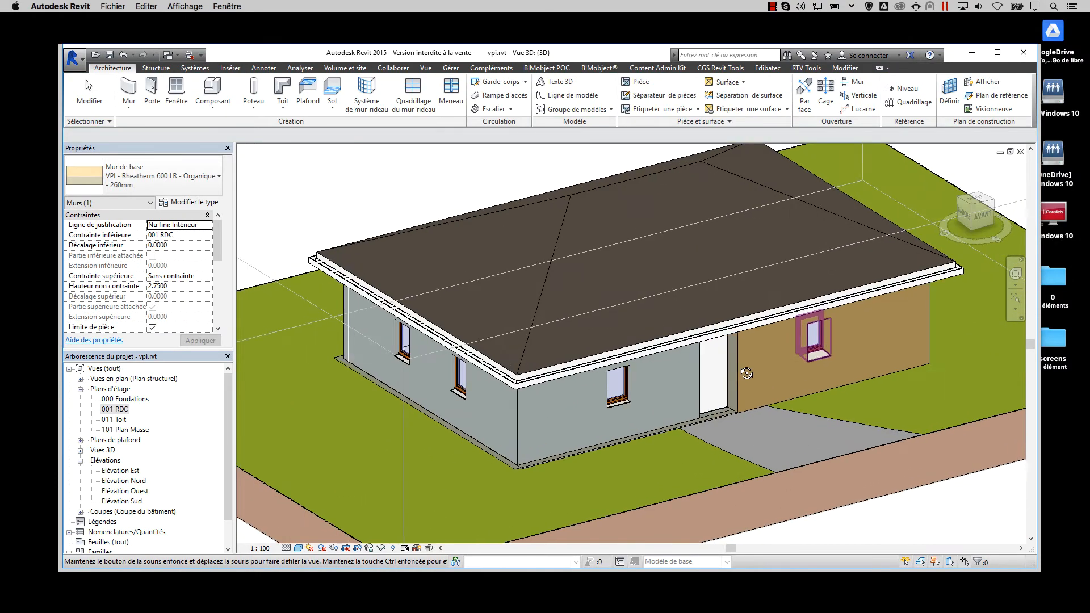
scroll(578, 358, "down", 4)
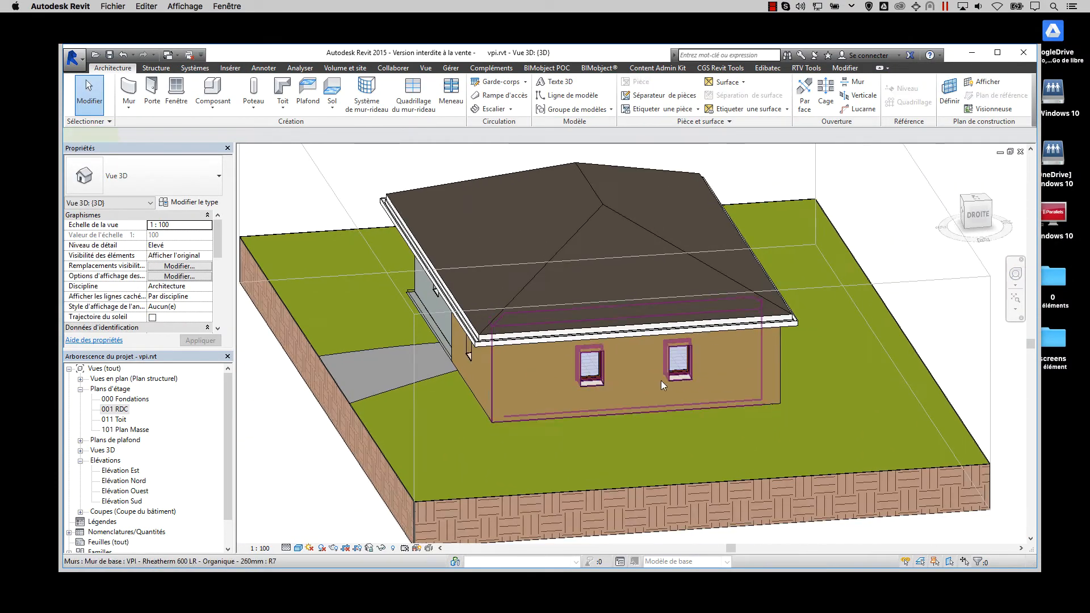
- Compare the layer structures of the Rheatherm 600 LR Organique 260mm and 50mm types from the side wall, cancelling without changes
left_click(661, 380)
left_click(328, 240)
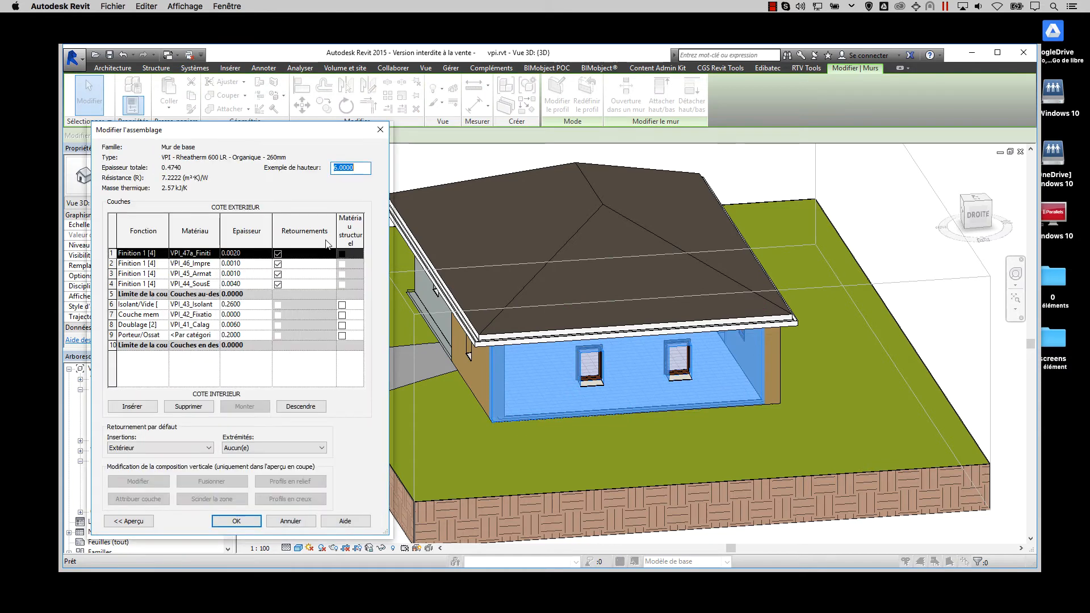
key("Escape")
left_click(271, 167)
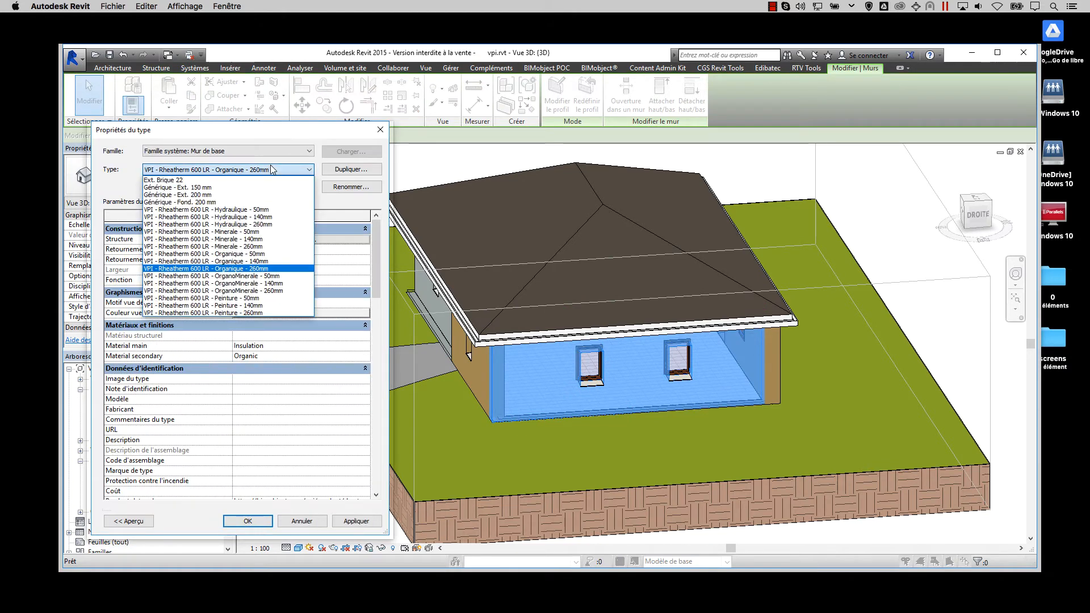
left_click(263, 254)
scroll(282, 225, "up", 1)
left_click(297, 241)
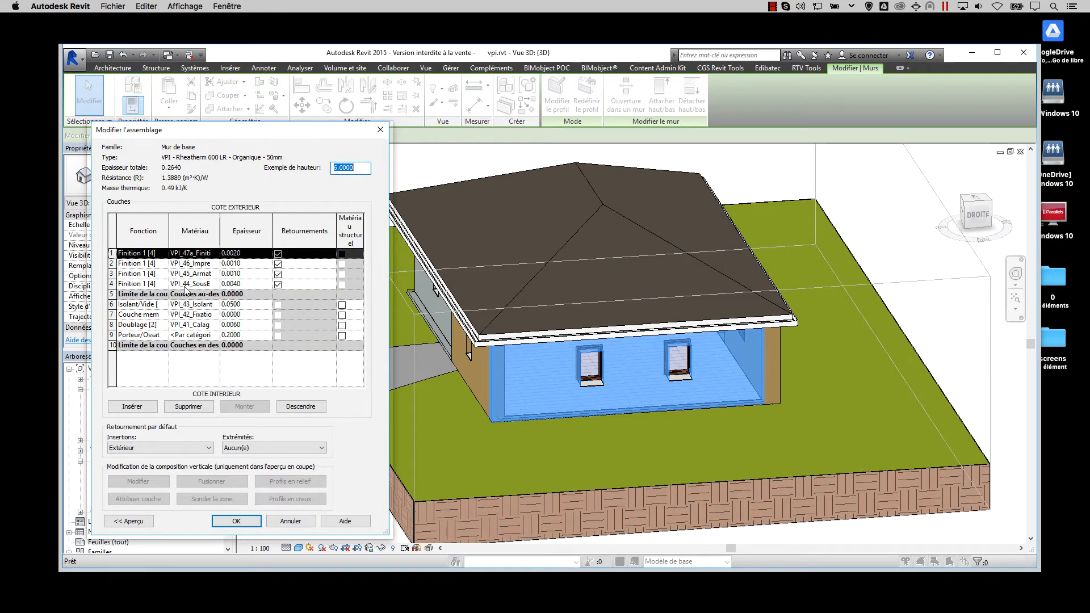
key("Escape")
key("Escape")
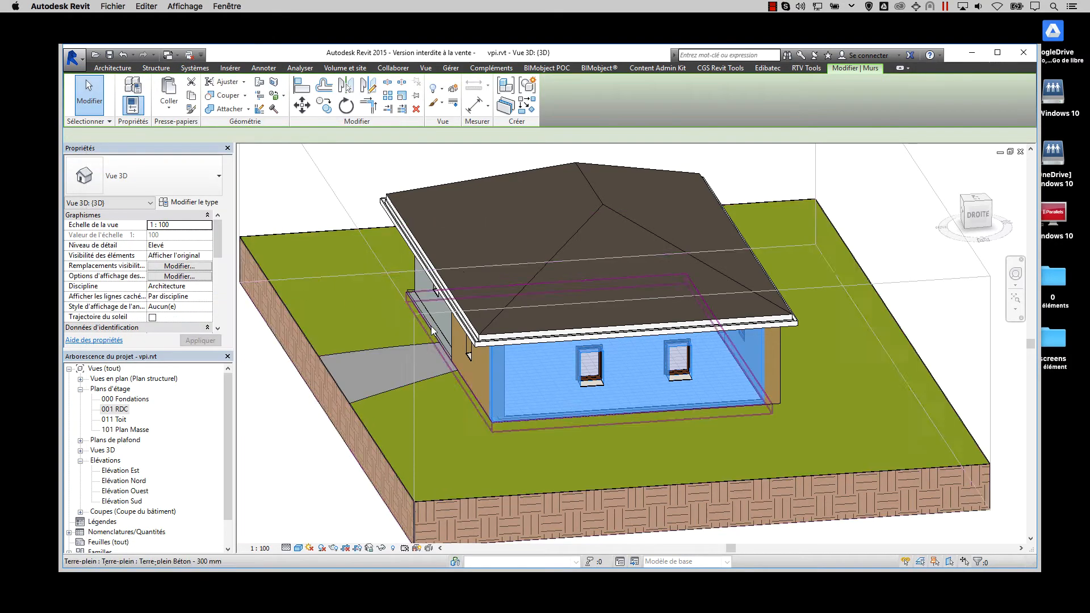
key("Escape")
- In floor plan 001 RDC, start a new wall with the type VPI - Rheatherm 600 LR - Organique - 140mm
middle_click_drag(431, 318, 582, 400, "shift")
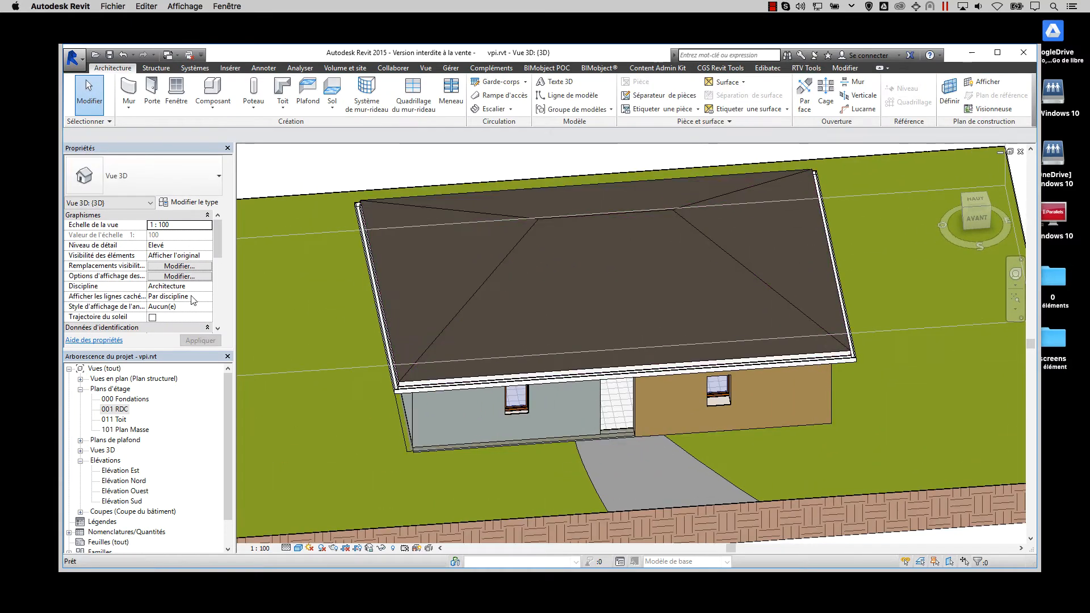
double_click(115, 409)
scroll(671, 270, "down", 2)
middle_click_drag(670, 270, 862, 226)
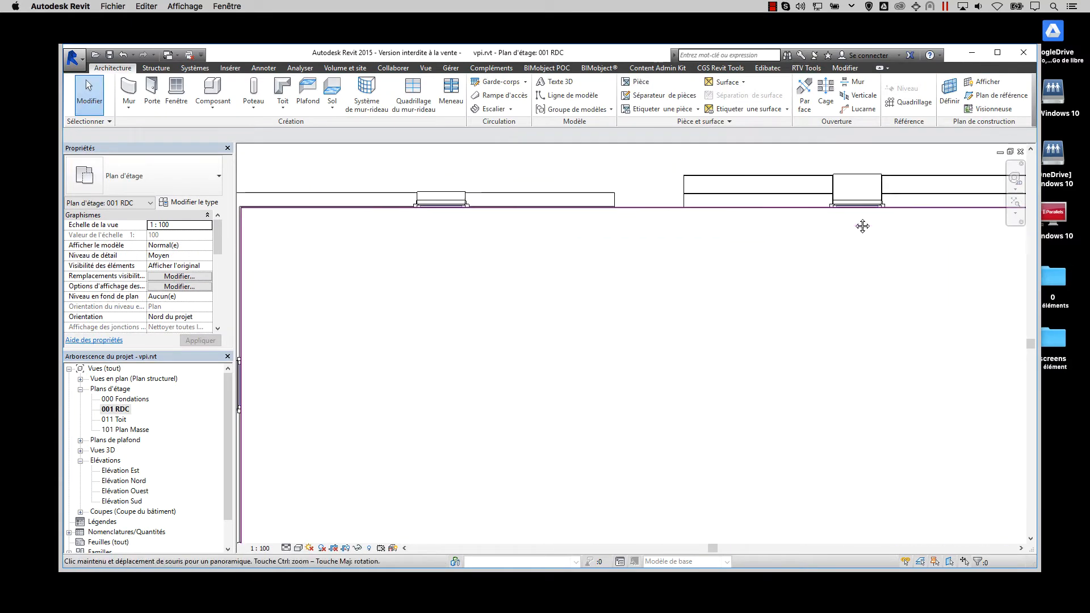
scroll(567, 346, "down", 2)
mouse_move(567, 346)
middle_mouse_down()
mouse_move(703, 288)
mouse_move(687, 267)
mouse_move(676, 279)
middle_mouse_up()
scroll(699, 315, "down", 1)
scroll(676, 278, "down", 1)
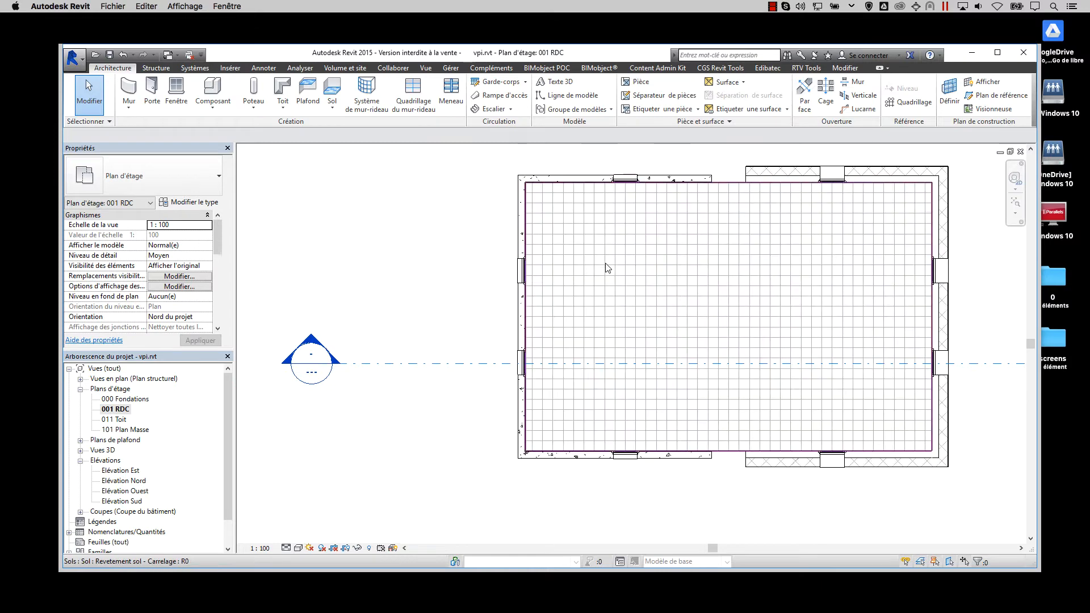
key("m")
key("u")
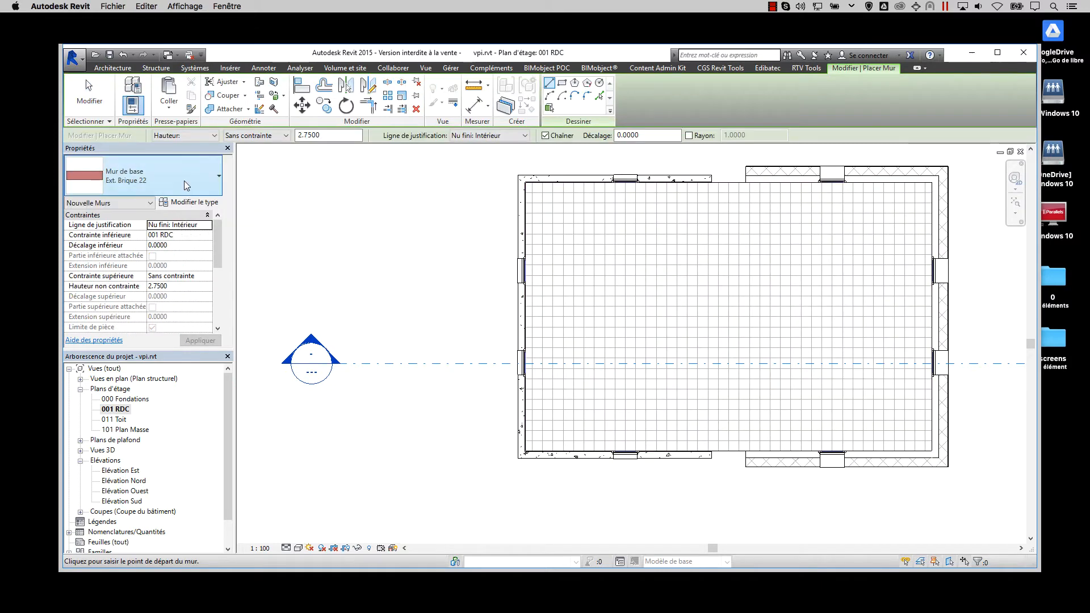
left_click(181, 187)
scroll(159, 375, "down", 3)
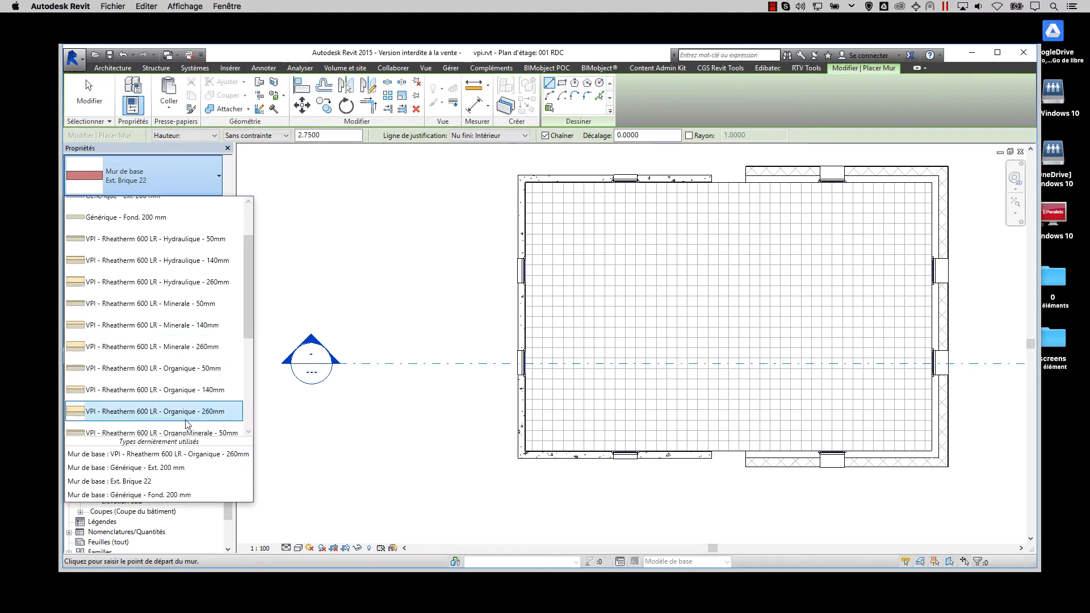
left_click(162, 417)
- Duplicate the wall type as VPI - Rheatherm 600 LR - Organique - 140mm - Mono
left_click(189, 203)
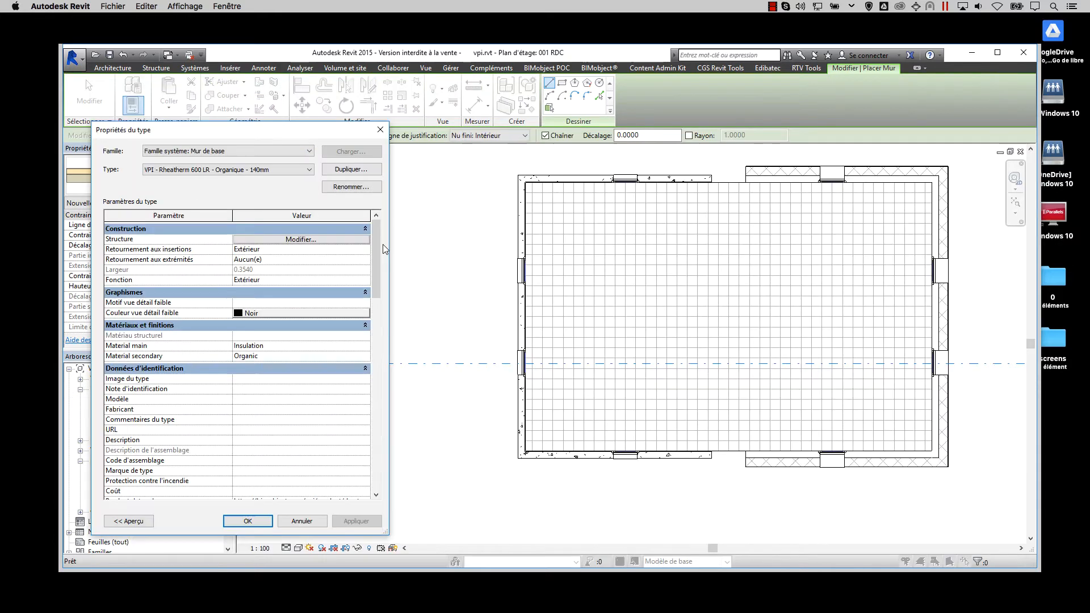
left_click(351, 169)
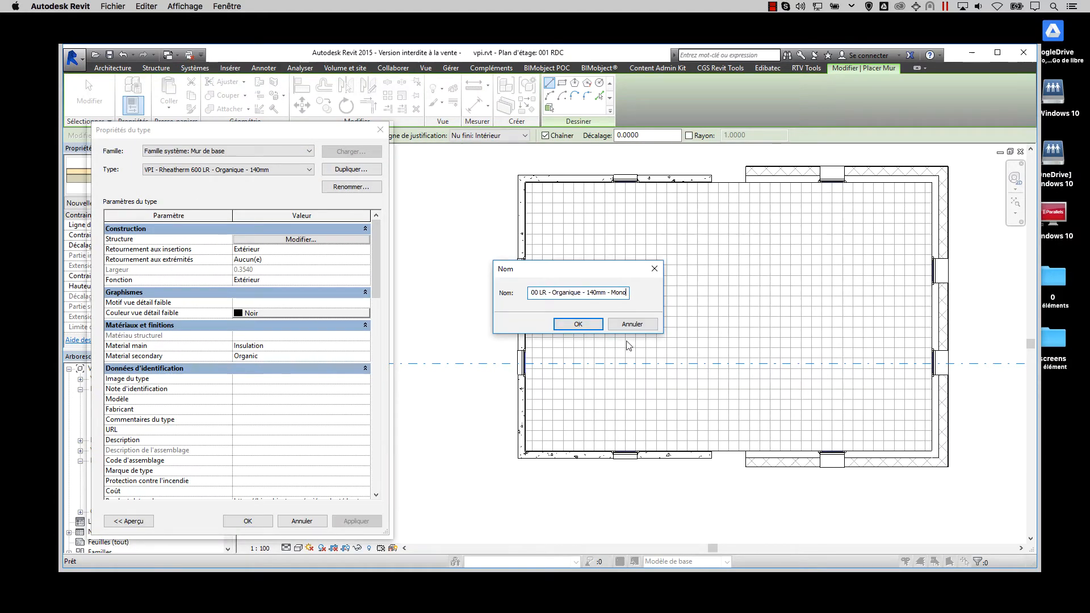
left_click(578, 323)
- Delete the 0.2000 Porteur/Ossature layer from the Mono type's structure and accept the type properties
left_click(301, 239)
left_click(113, 335)
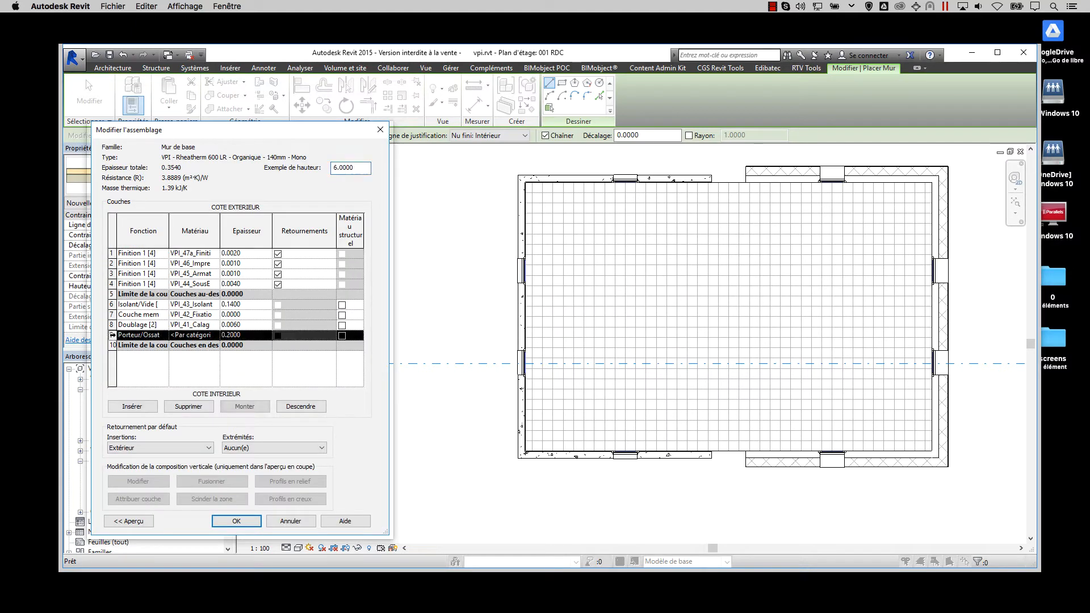
left_click(188, 406)
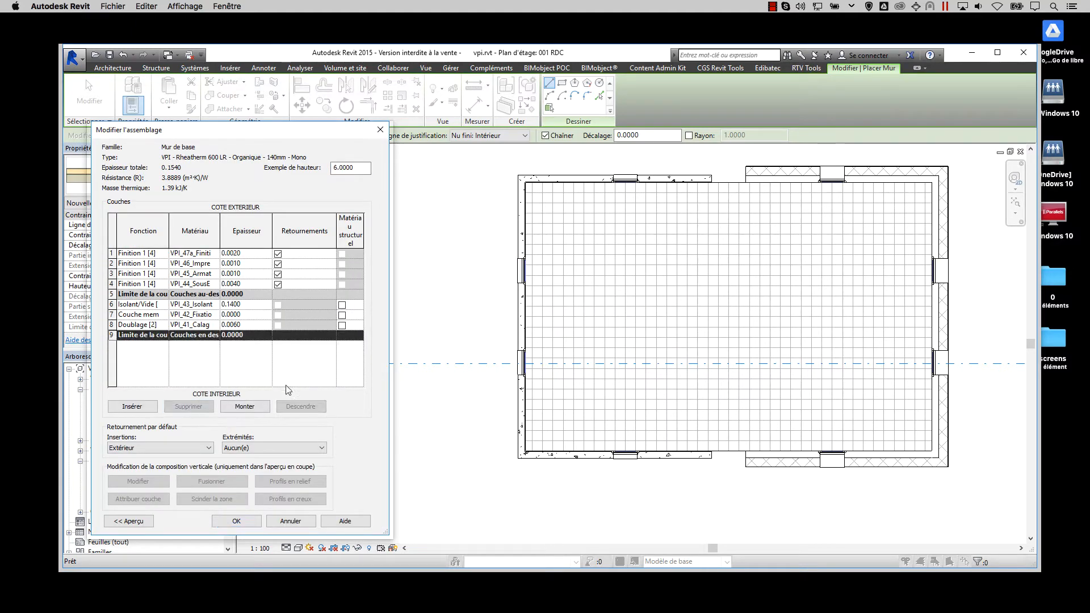
left_click(236, 521)
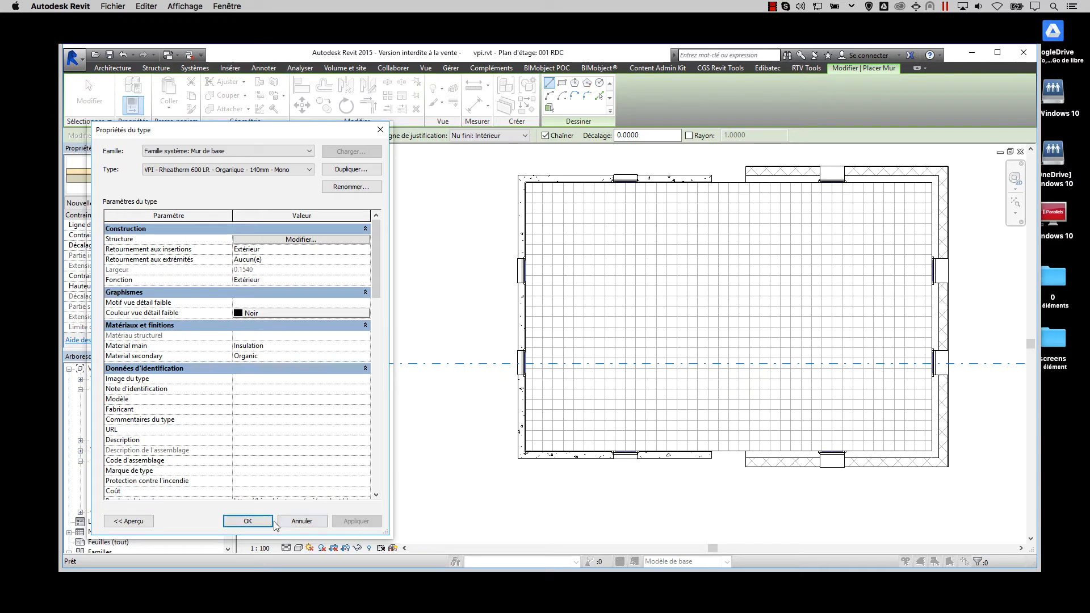
left_click(240, 589)
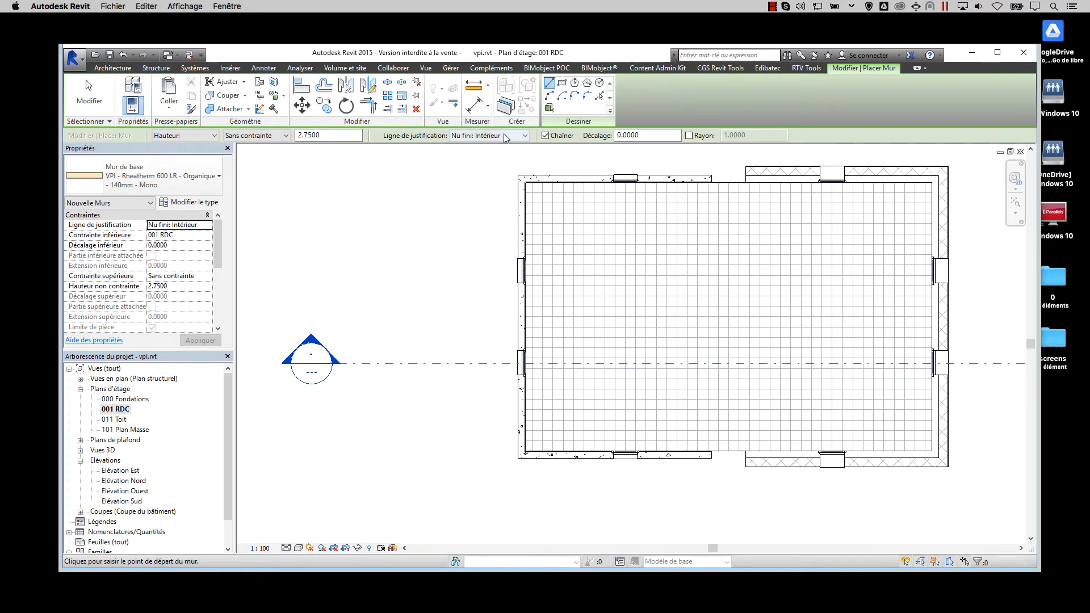
- Draw three chained Mono insulation walls along the outer faces of the west half's south, west and north walls, justified to Nu fini: Intérieur
scroll(714, 454, "up", 2)
left_click(714, 455)
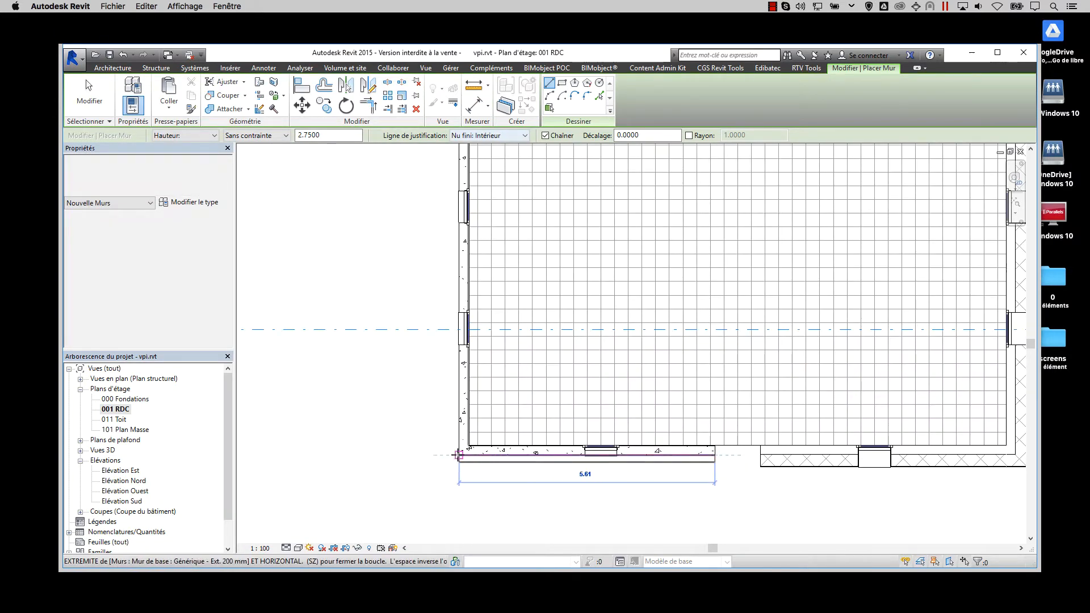
scroll(458, 452, "down", 3)
middle_click_drag(508, 368, 506, 389)
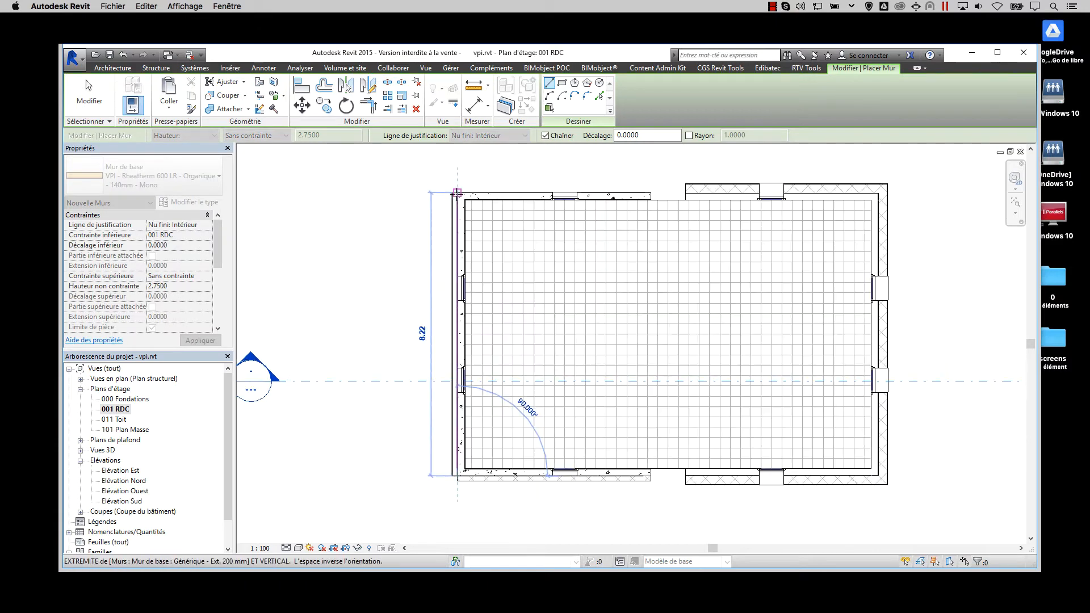
left_click(458, 192)
left_click(651, 193)
key("Escape")
key("Escape")
- Join the geometry of the north, west and south insulation walls with the Générique - Ext. 200 mm walls behind them
scroll(568, 189, "up", 3)
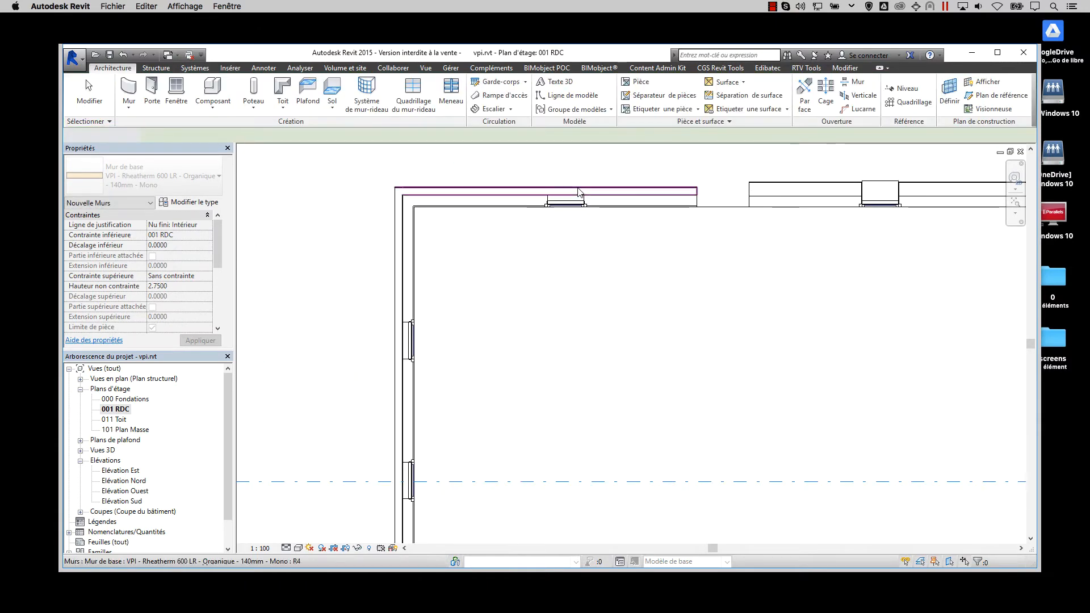
key("j")
key("g")
left_click(623, 190)
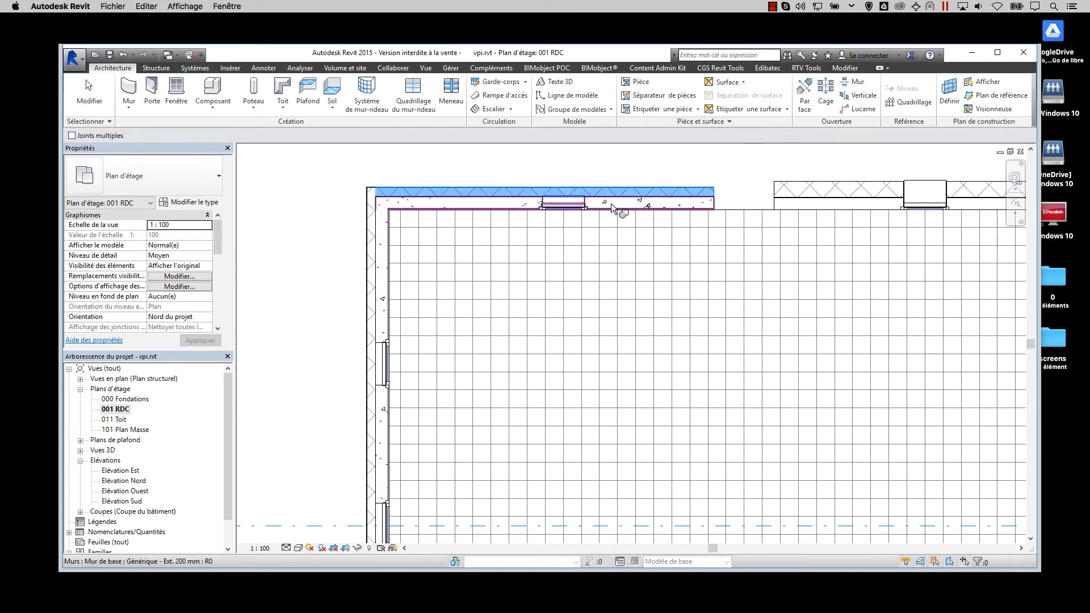
left_click(617, 205)
left_click(380, 306)
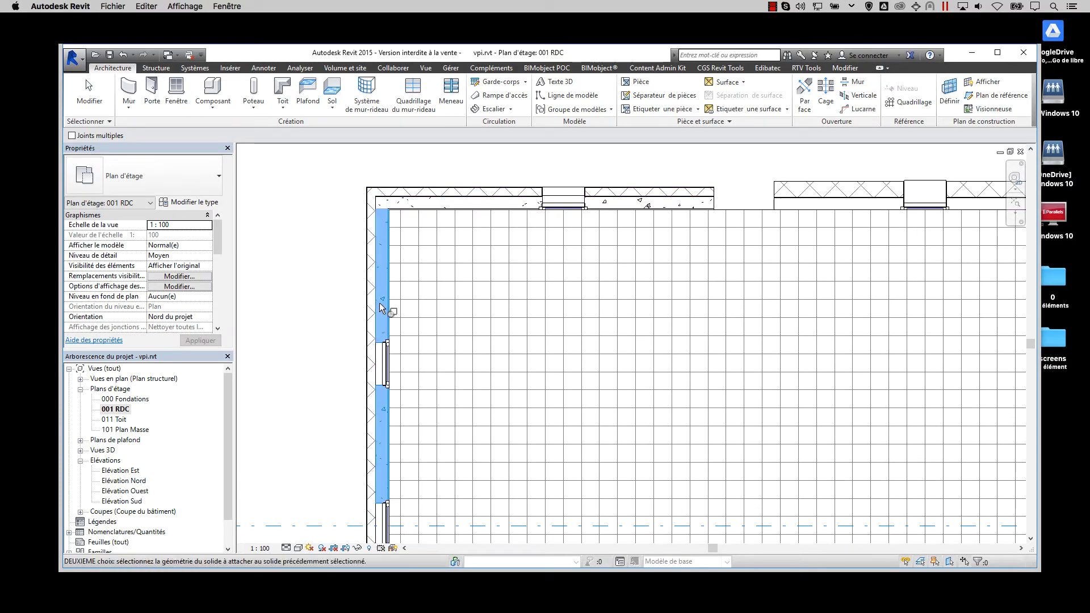
left_click(373, 304)
middle_click_drag(551, 427, 565, 198)
left_click(520, 463)
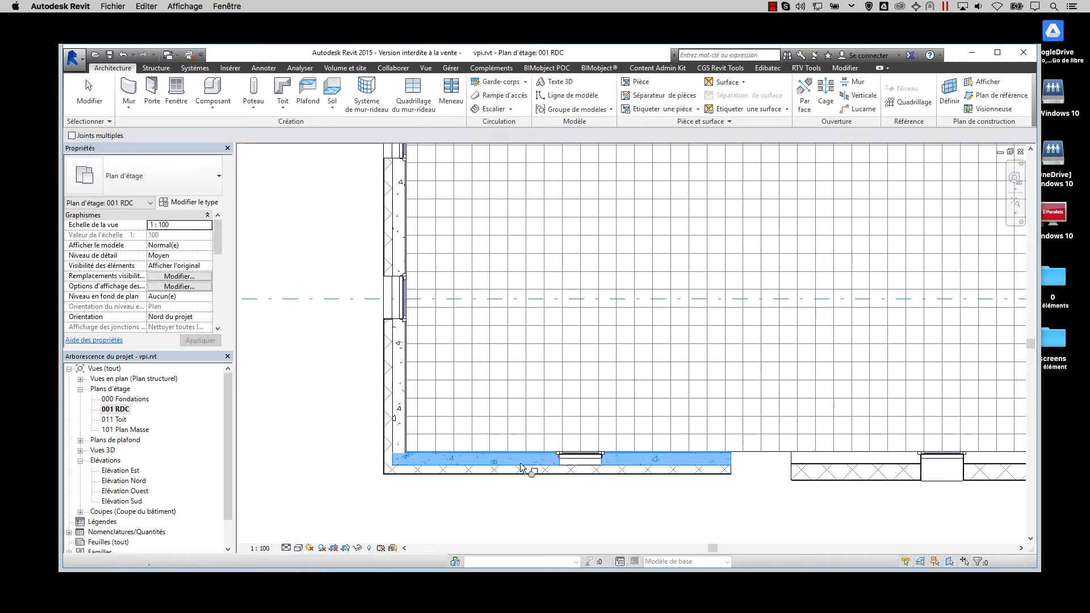
left_click(531, 471)
middle_click_drag(682, 486, 656, 480)
key("Escape")
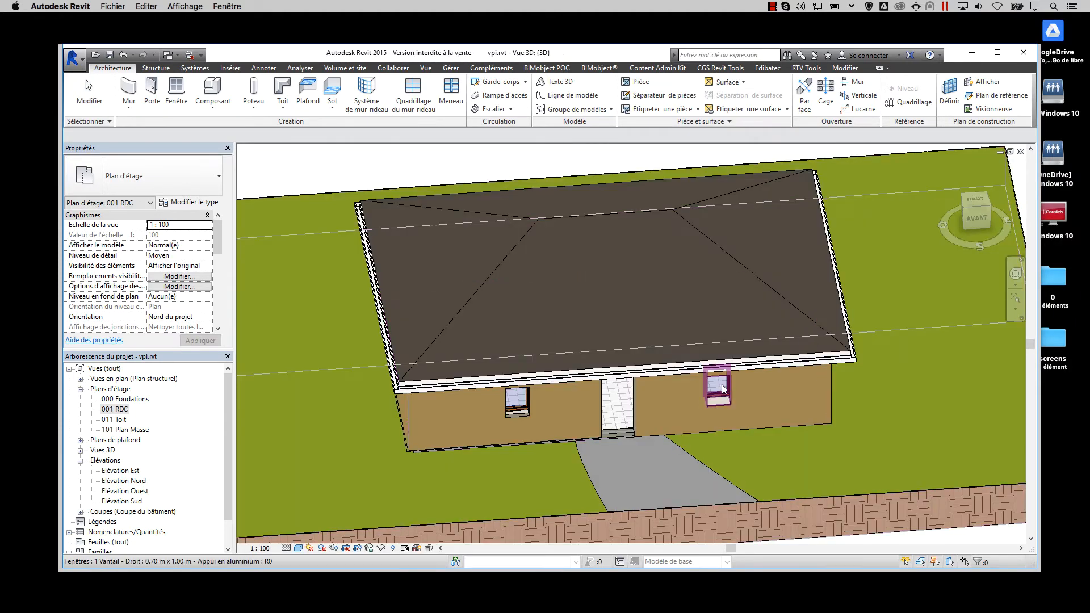
- Examine the new insulation walls around the corner and window openings in the {3D} view, and check the type of two of them
middle_click_drag(715, 387, 691, 387, "shift")
scroll(691, 388, "up", 5)
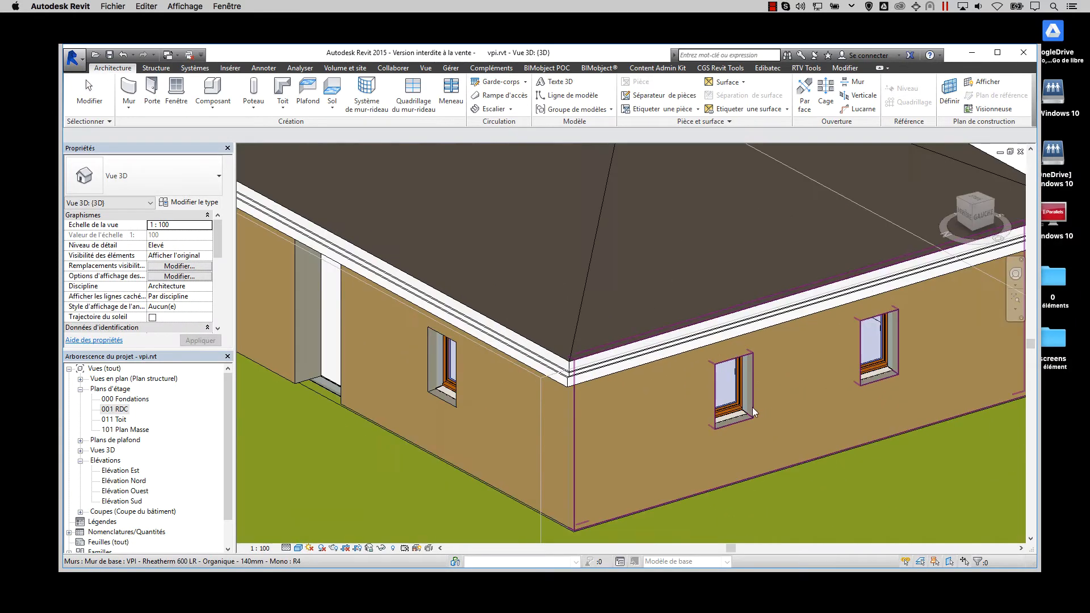
left_click(754, 401)
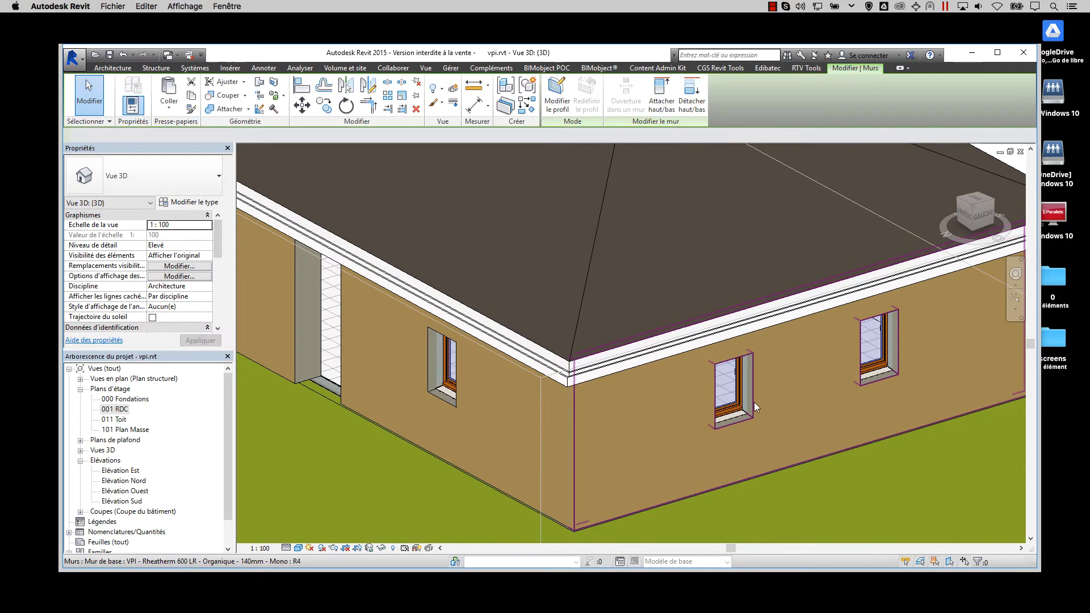
left_click(464, 392, "ctrl")
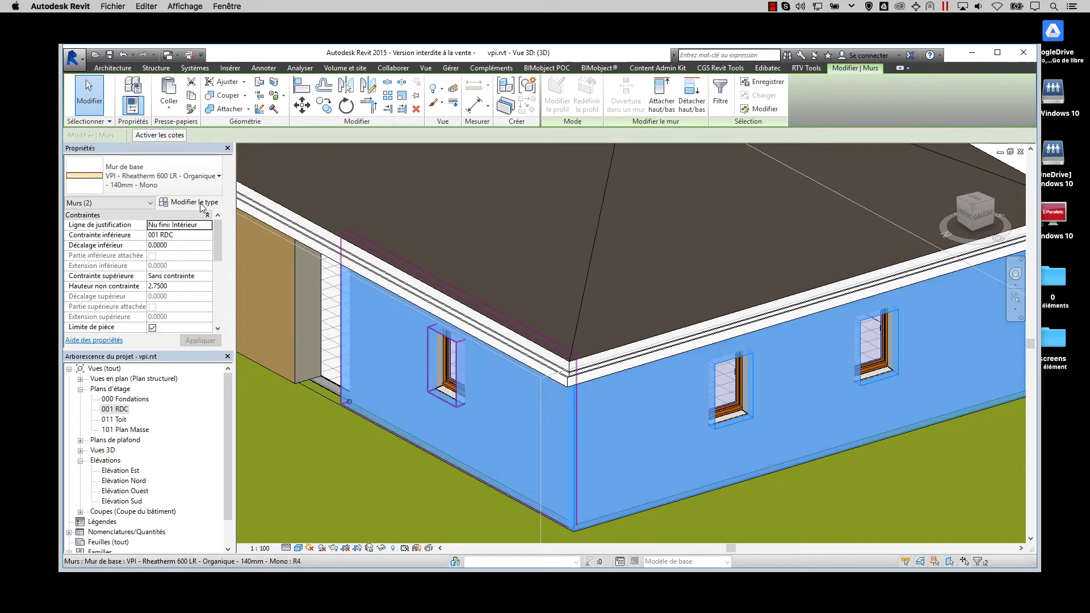
left_click(193, 202)
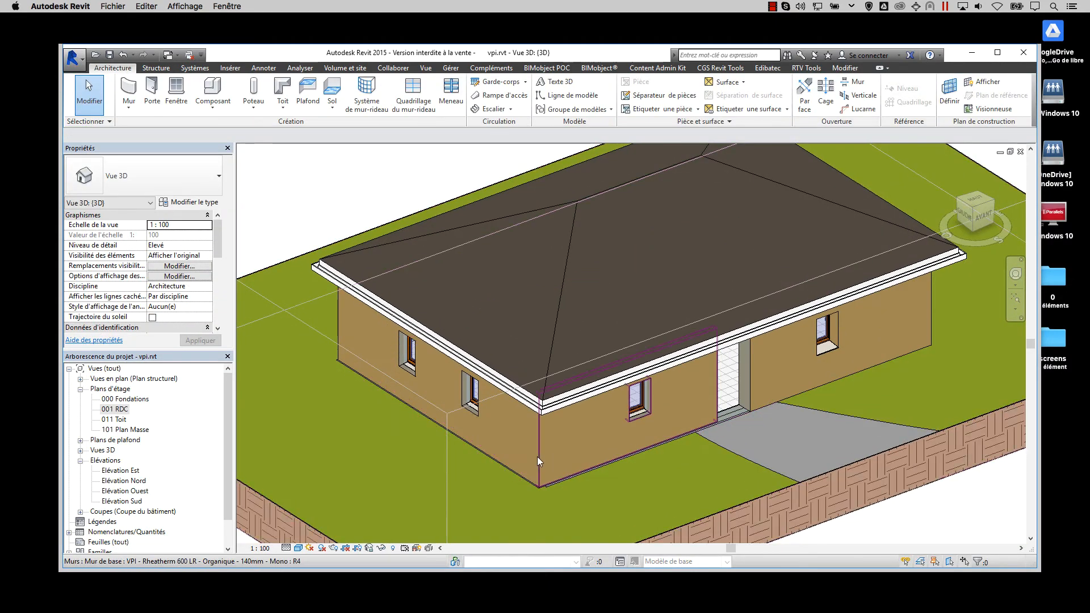
- Set the appearance image of the Mono type's outermost finish material, VPI_47a_FinitionOrganique - Crépilor GF-GT-T-TM, to D-110.jpg from the Teintes folder
left_click(537, 457)
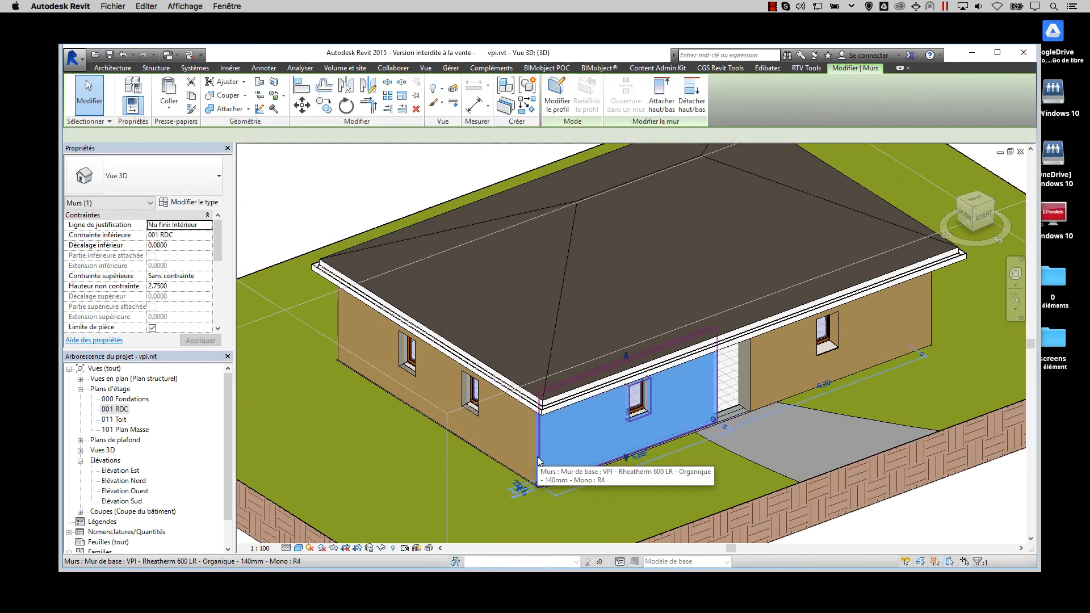
double_click(537, 457)
left_click(299, 241)
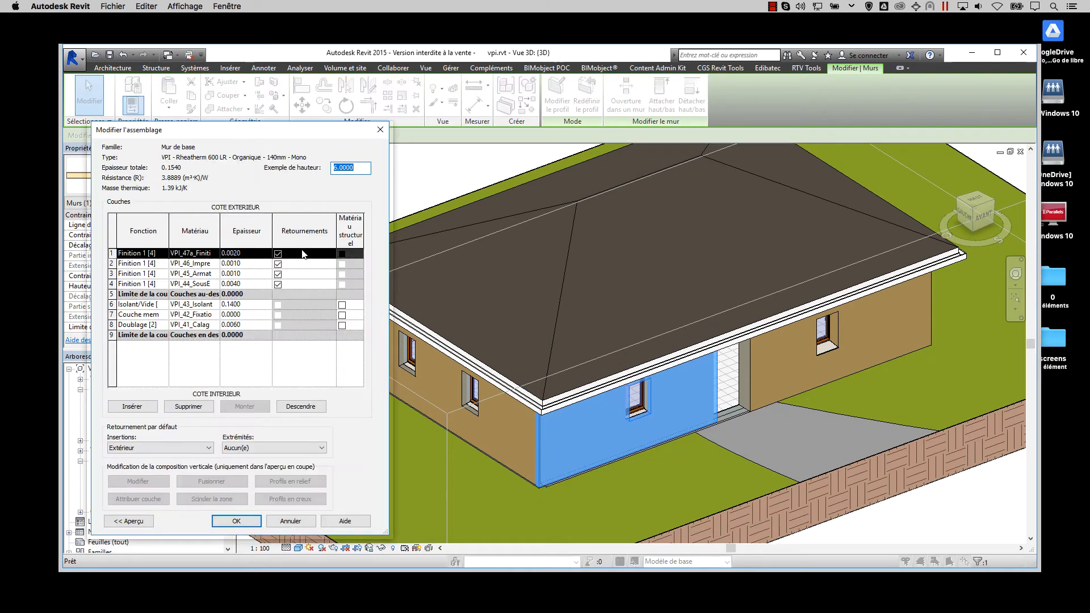
left_click(214, 256)
left_click(216, 253)
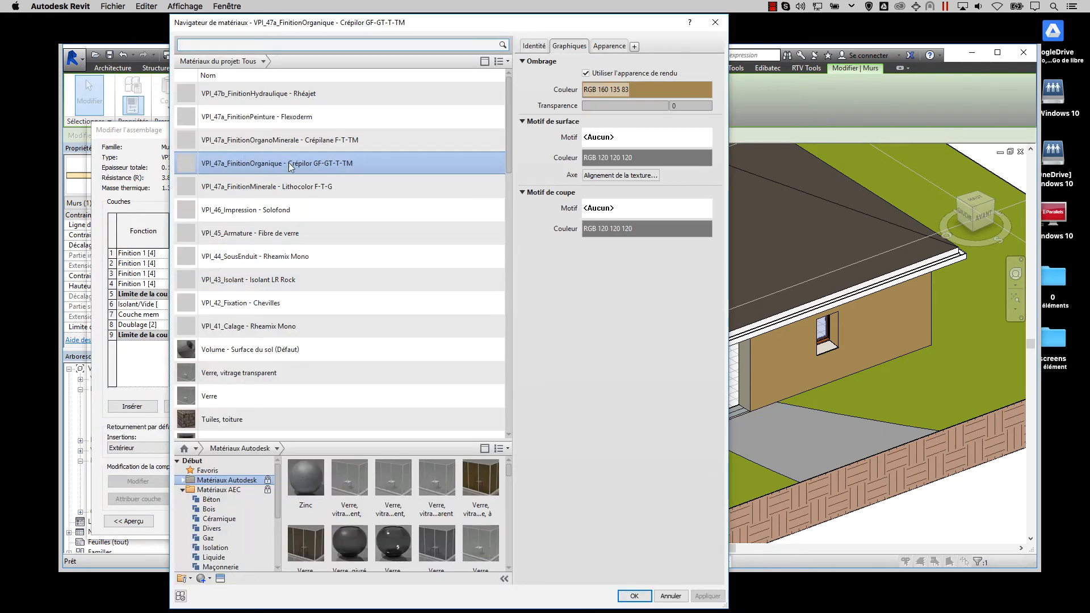
left_click(609, 45)
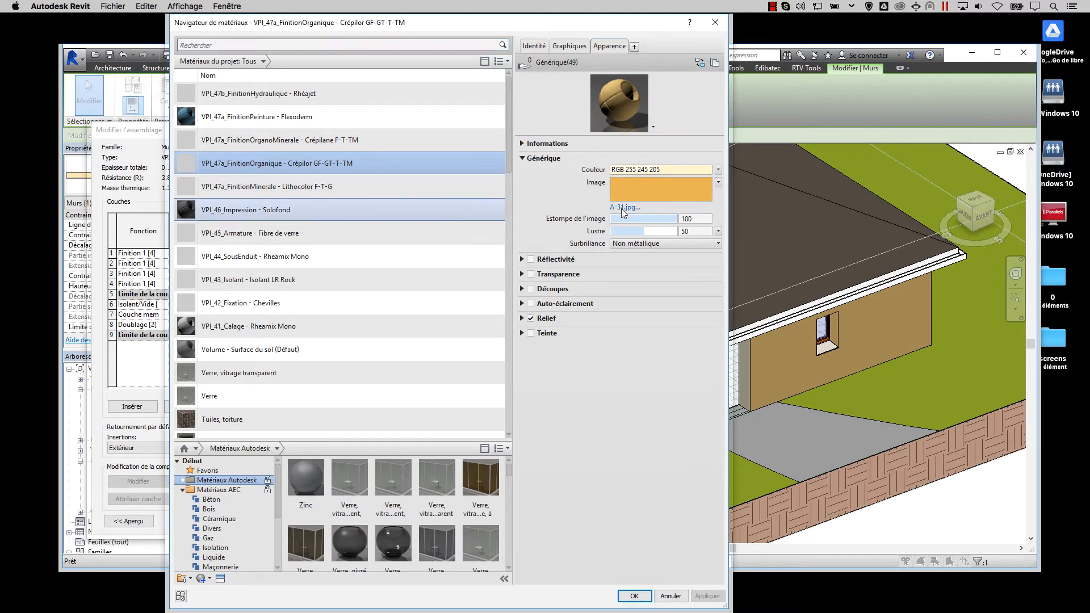
left_click(622, 208)
left_click(363, 292)
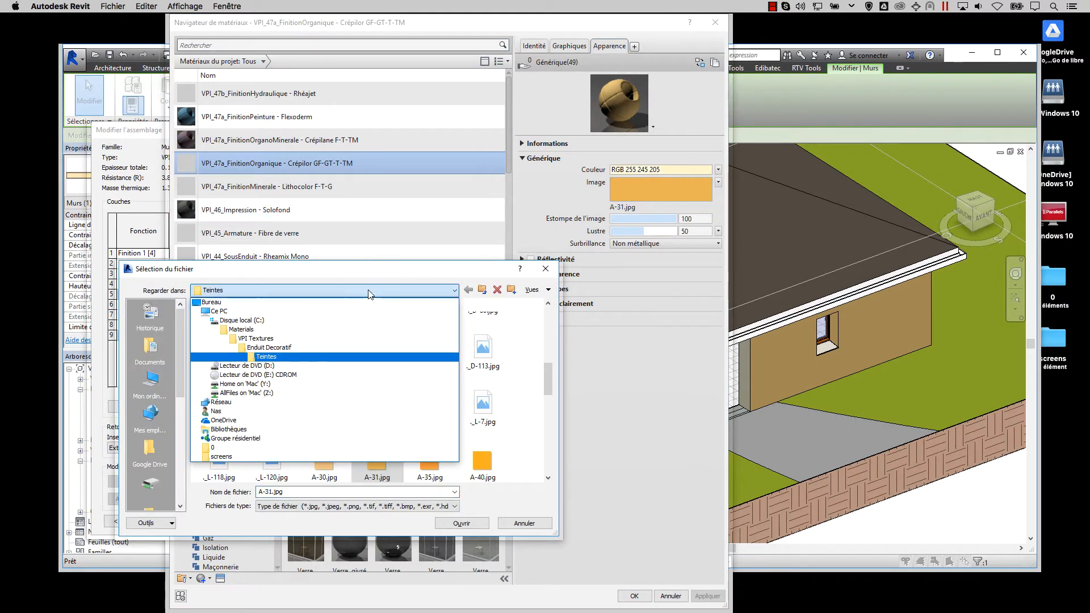
left_click(262, 358)
scroll(431, 398, "down", 6)
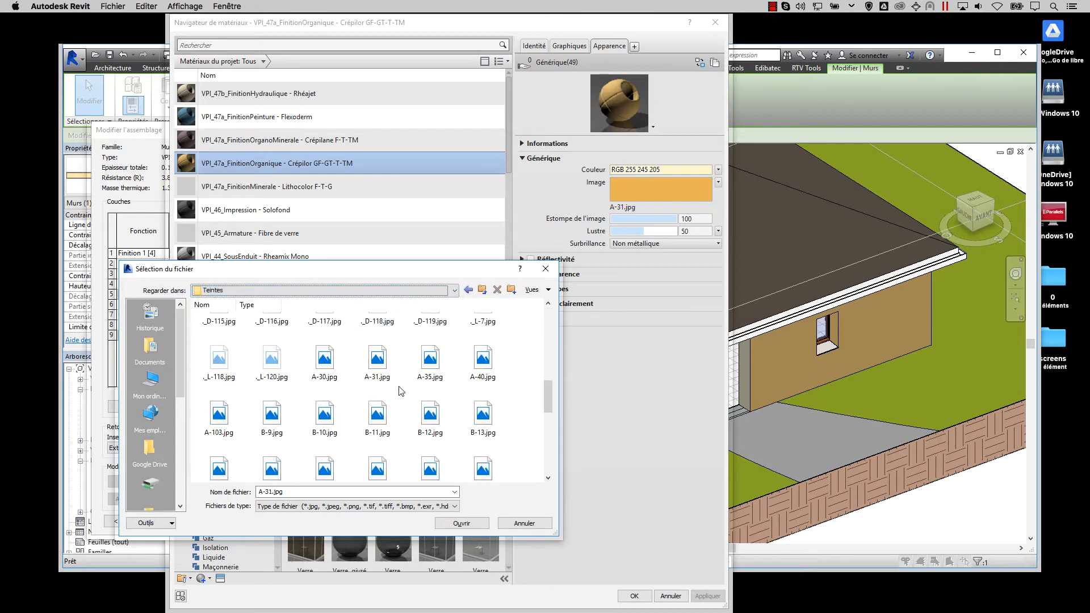
scroll(431, 397, "down", 3)
double_click(482, 364)
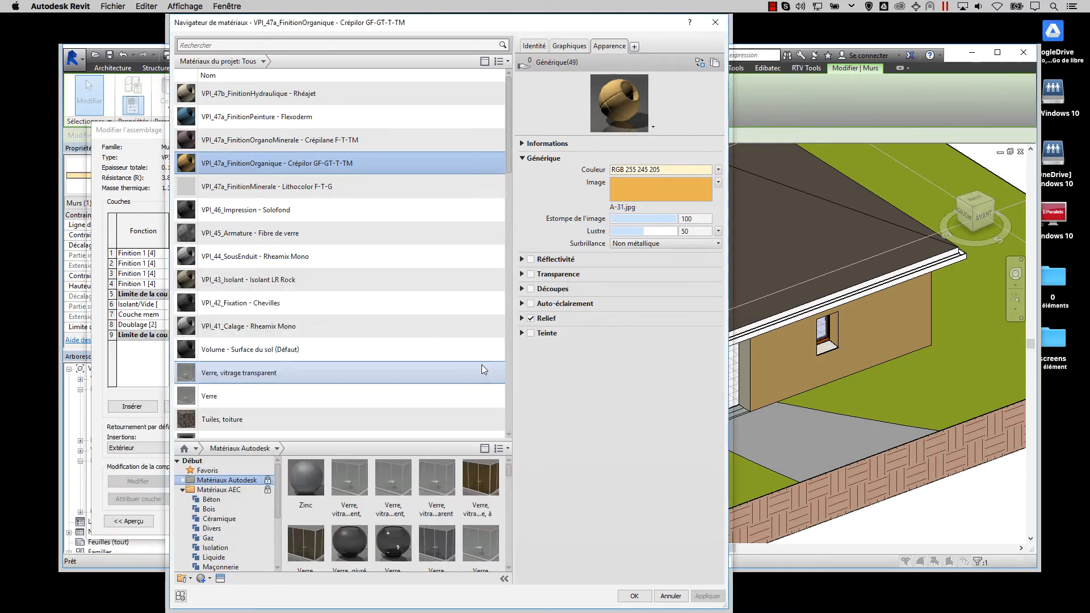
left_click(839, 484)
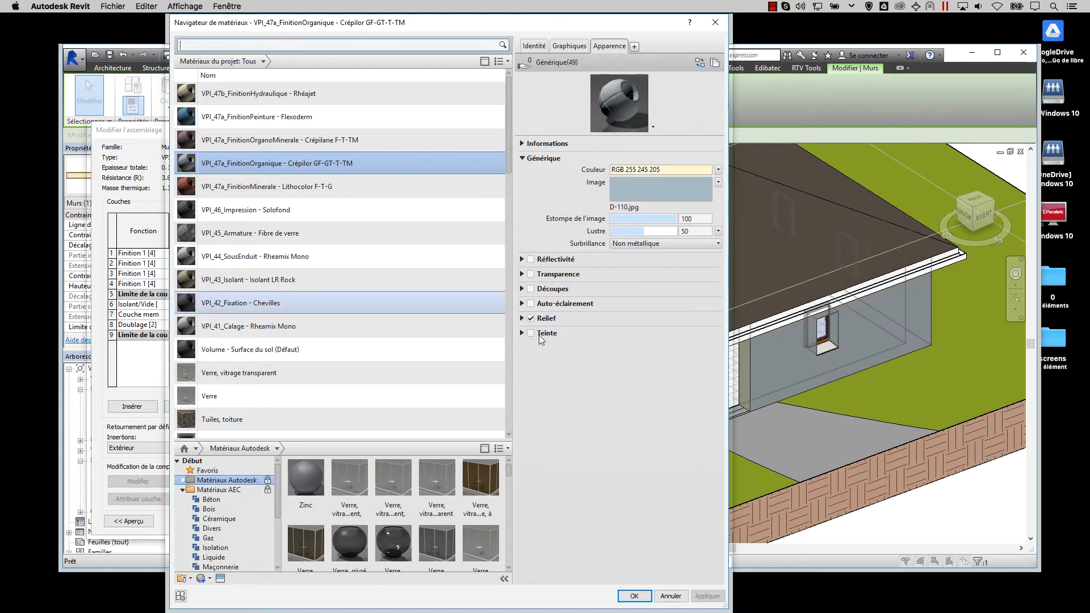
- Set the finish material's Relief image to deco_ribbe_fin.png from the Grains folder and apply the material changes
left_click(522, 319)
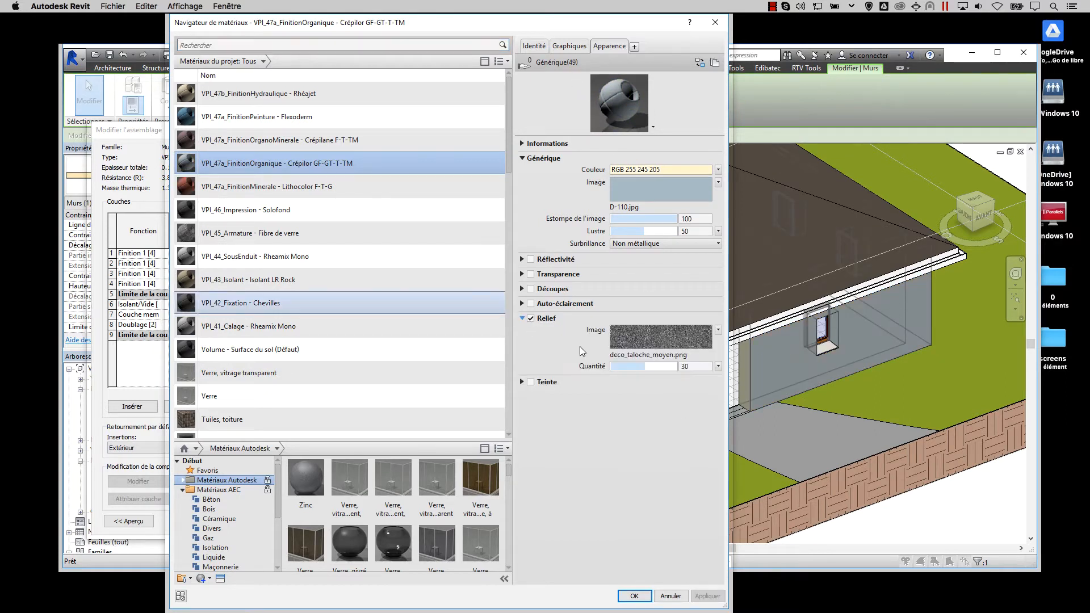
left_click(646, 355)
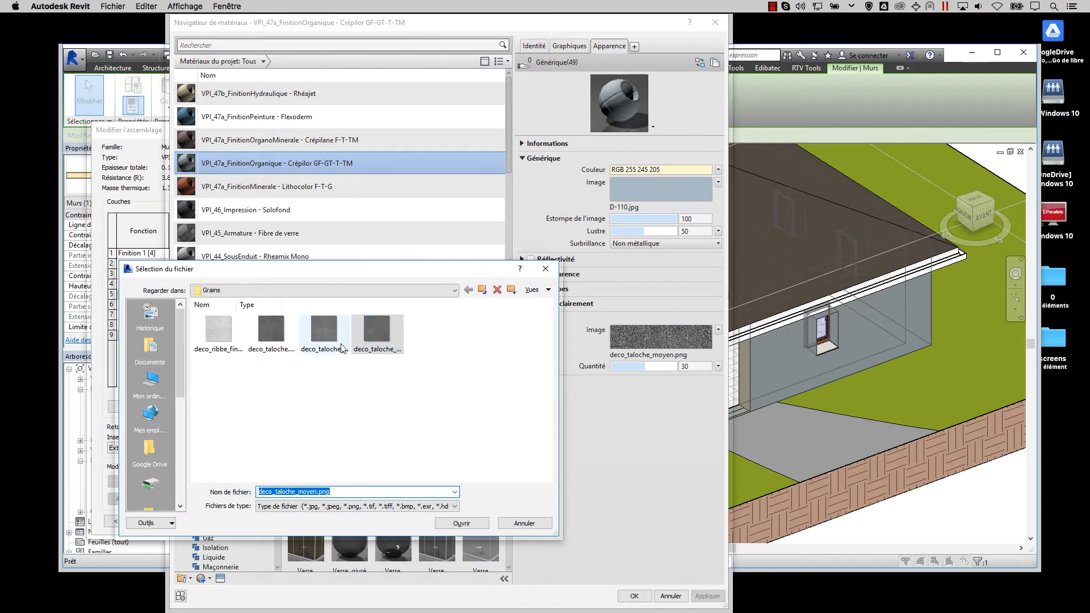
double_click(217, 333)
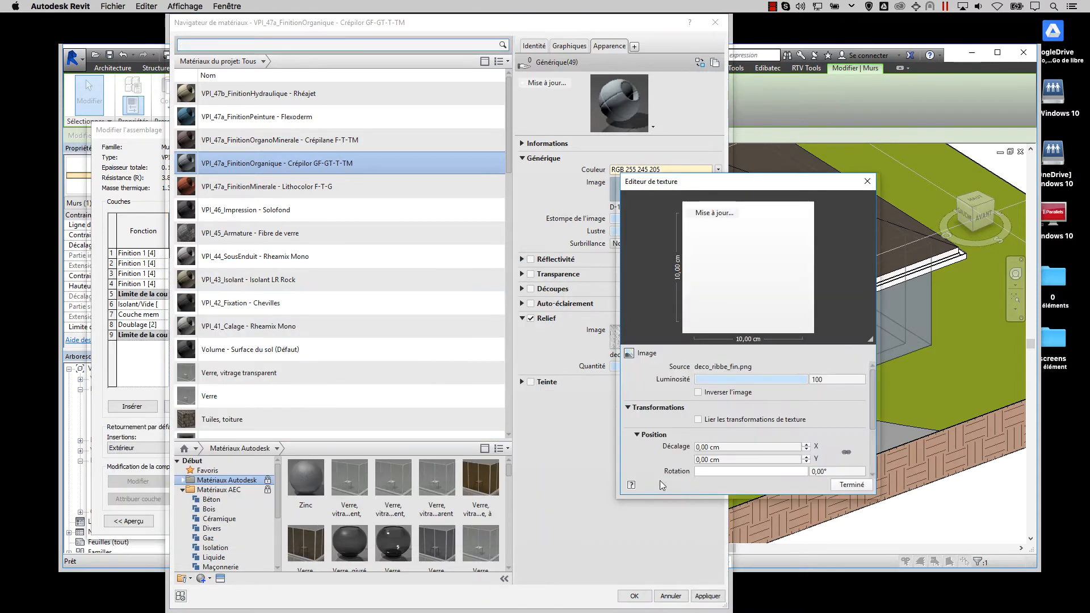
left_click(848, 486)
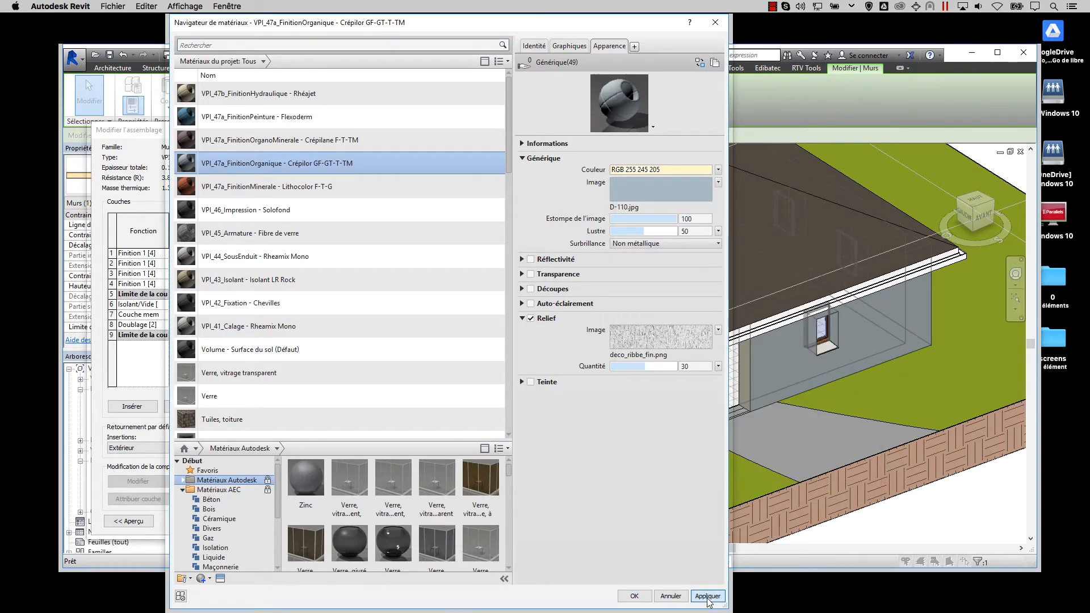
left_click(634, 596)
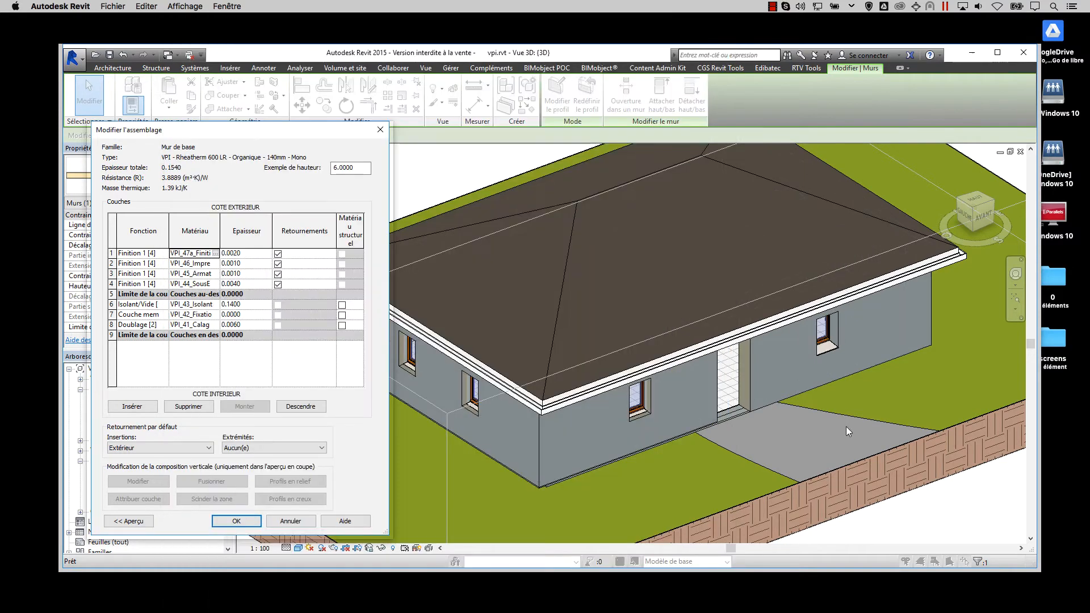
- Confirm the Mono wall type's assembly and properties, and display the {3D} view with realistic material textures
left_click(237, 520)
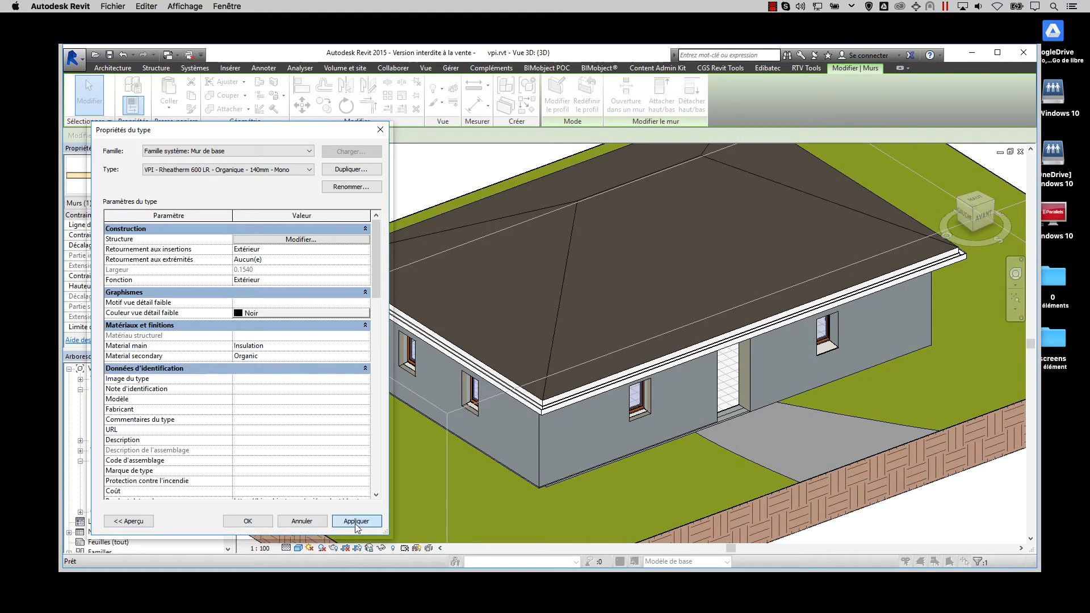
left_click(356, 521)
left_click(247, 521)
scroll(664, 475, "up", 5)
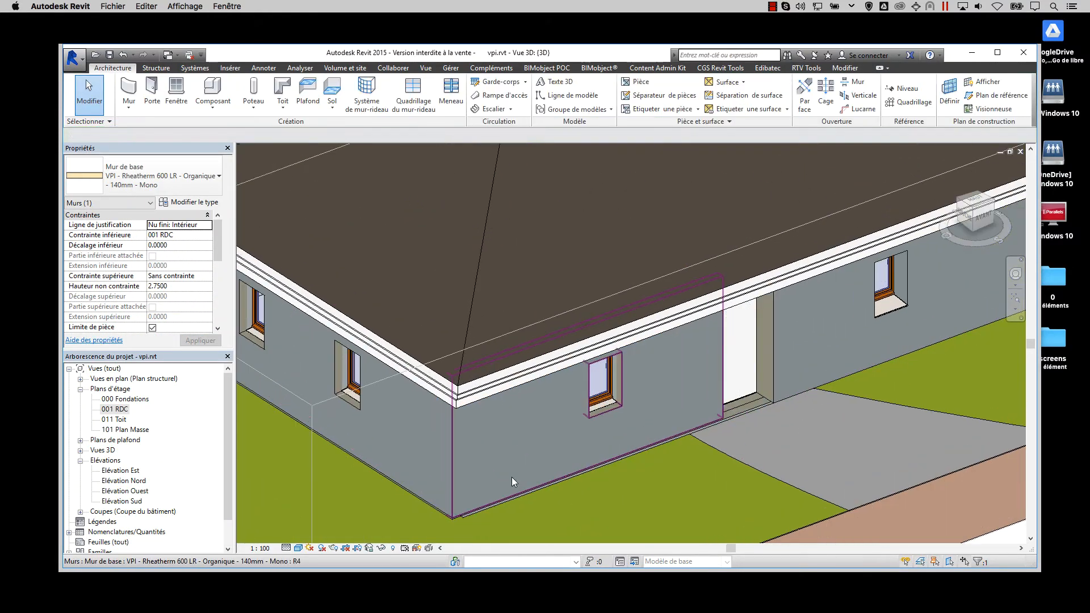
key("Escape")
left_click(298, 548)
left_click(341, 524)
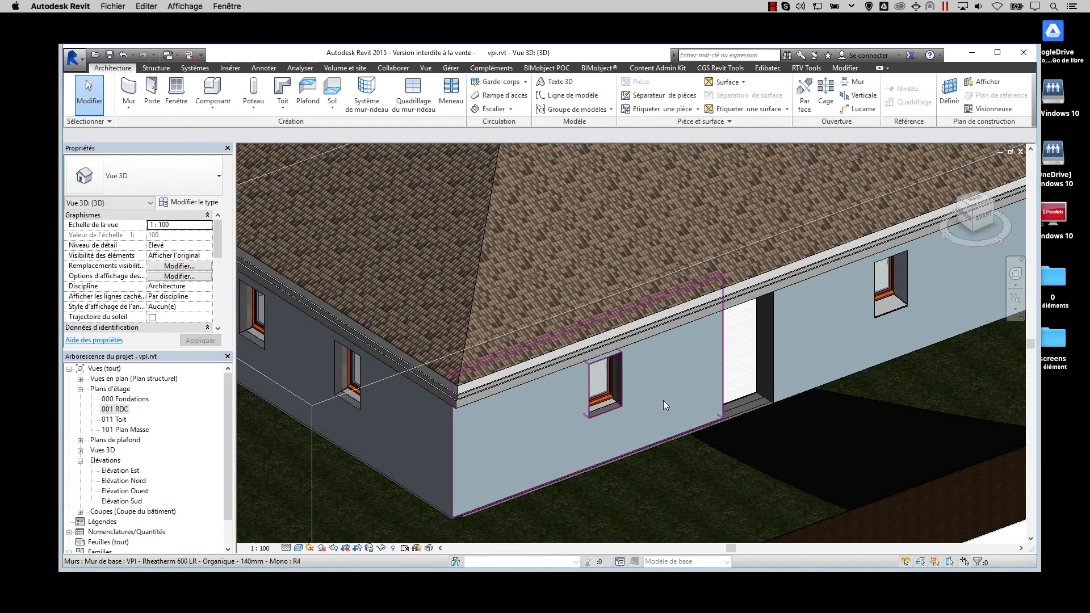
- Examine the ribbed grain and tint of the finish up close on the front wall and across the whole house
scroll(639, 382, "up", 10)
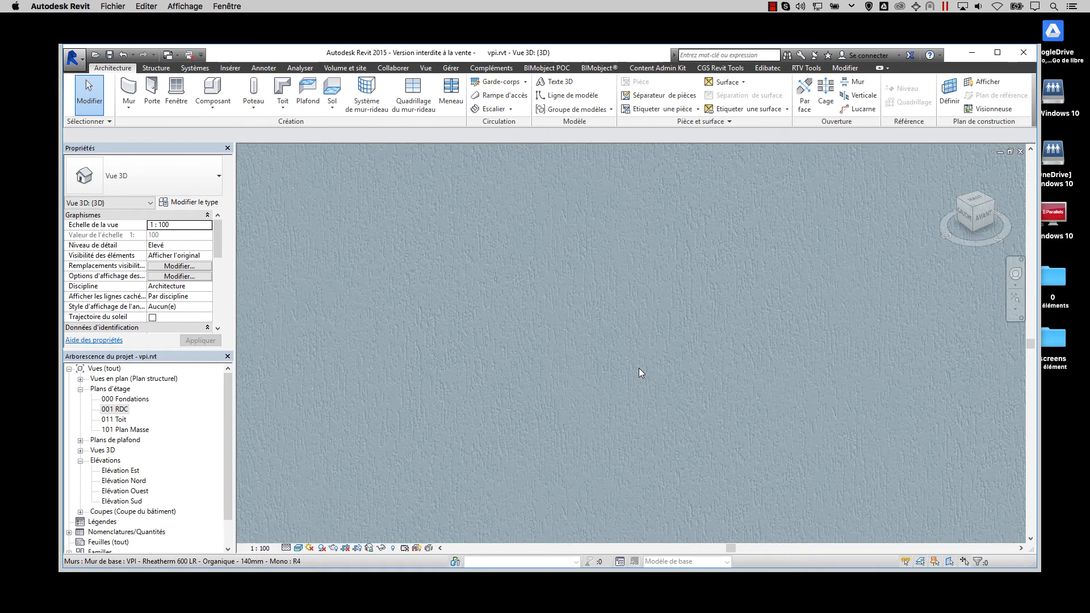
scroll(656, 336, "up", 3)
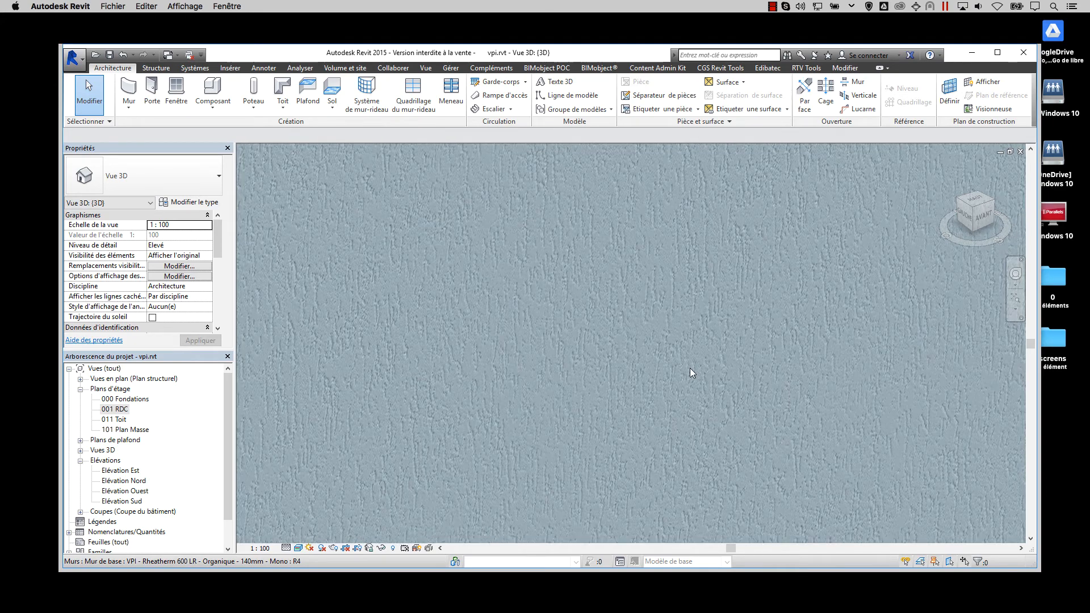
scroll(693, 362, "down", 10)
scroll(766, 479, "up", 1)
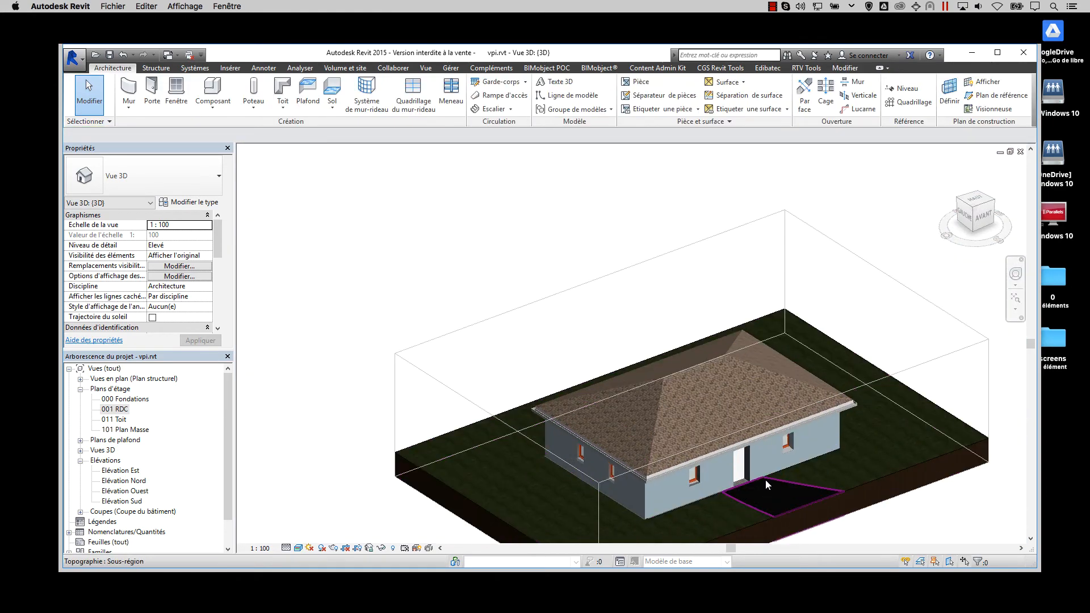
middle_click_drag(765, 479, 550, 460, "shift")
left_click(901, 165)
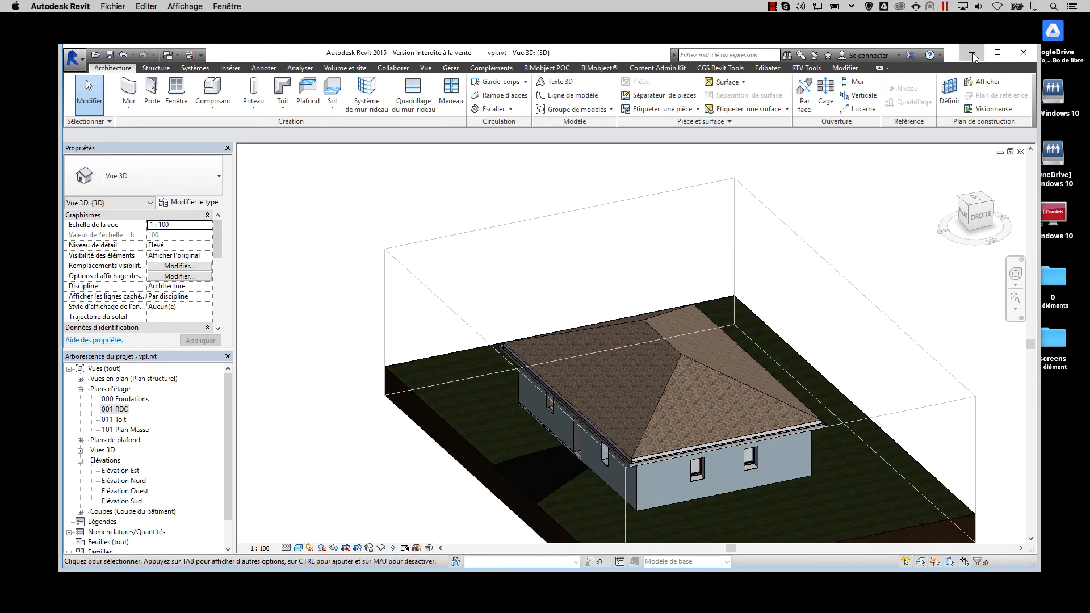
- Switch to the vpi.pln house in ARCHICAD and filter the BIMobject catalogue to the VPI brand
left_click(973, 53)
left_click(513, 599)
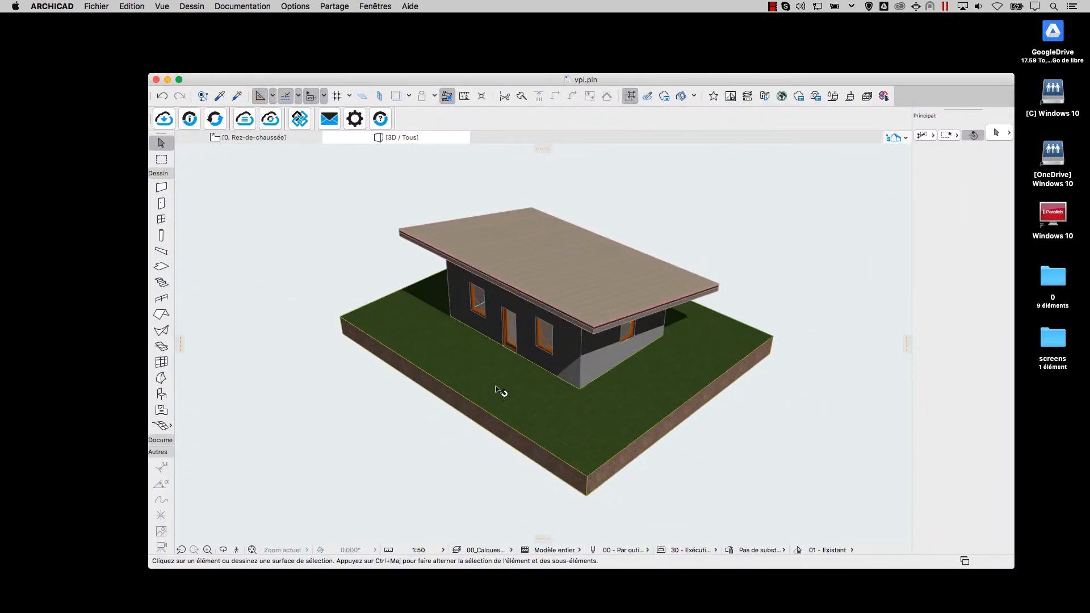
middle_click_drag(499, 390, 665, 376, "shift")
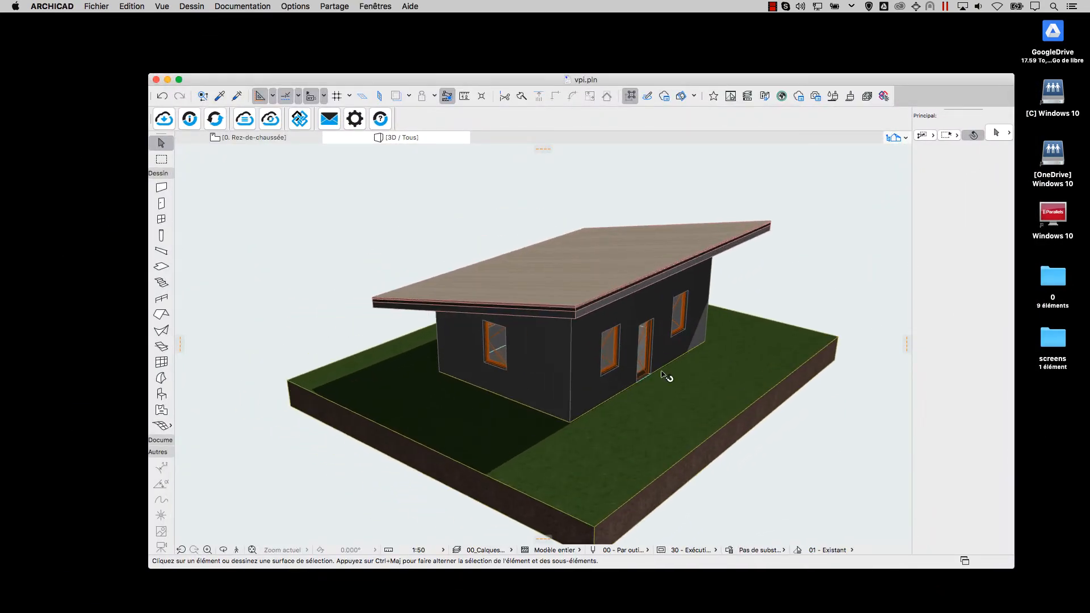
left_click(173, 119)
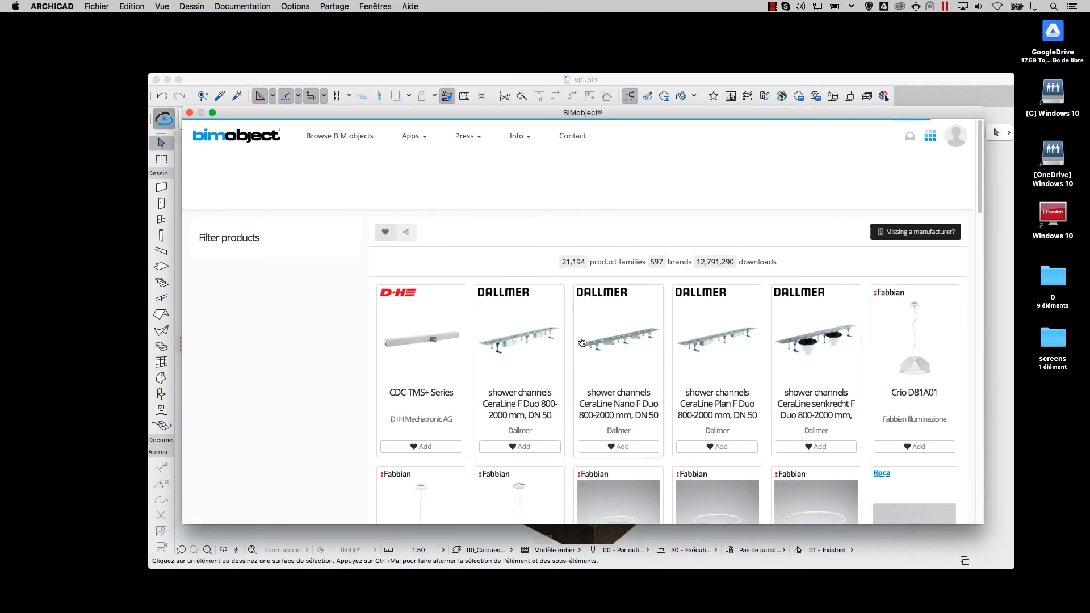
type("pi")
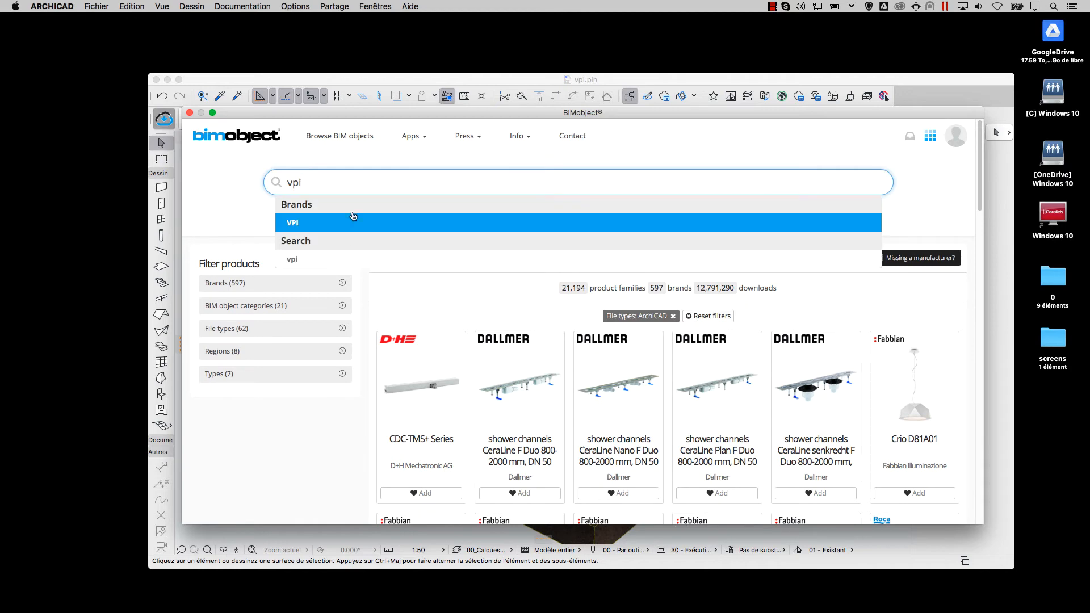
left_click(335, 222)
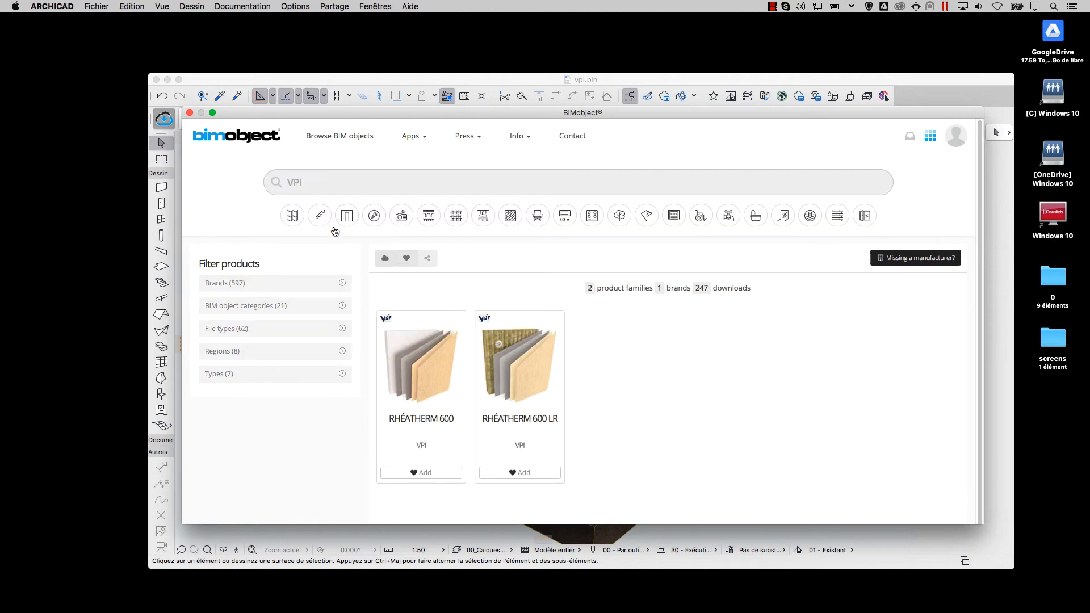
- Download the ARCHICAD 18 - FR file of VPI's Rhéatherm 600 and cancel the placement of the loaded object
left_click(428, 394)
left_click(615, 404)
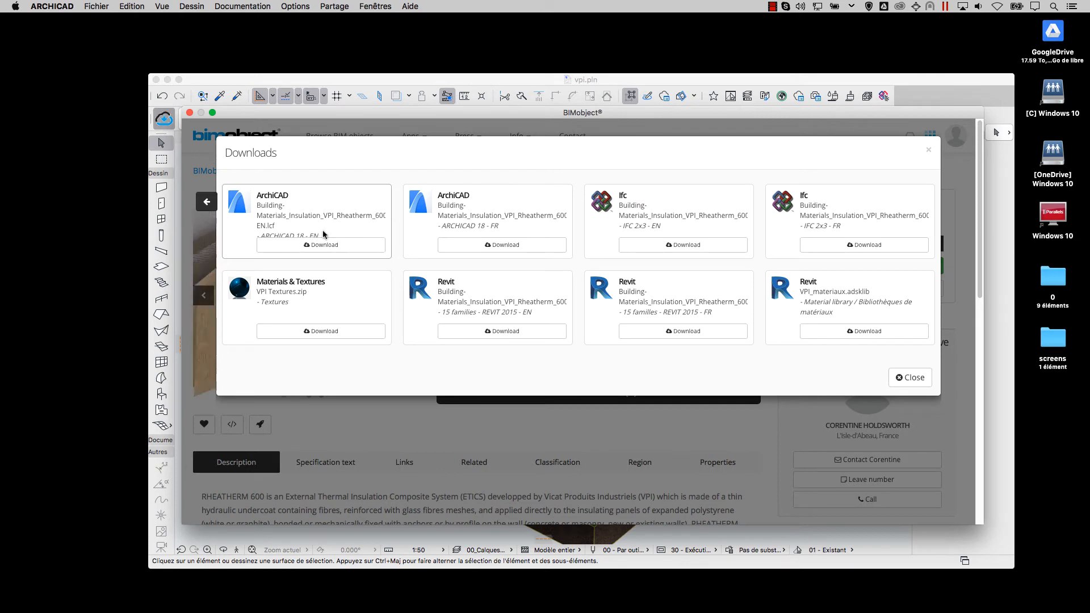
left_click(511, 245)
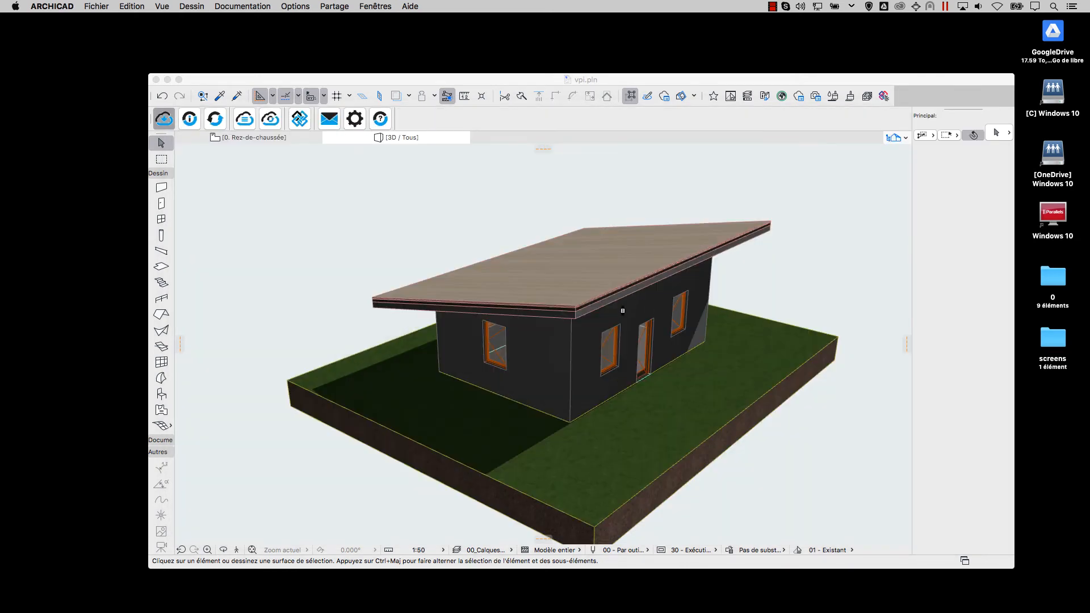
scroll(597, 337, "up", 2)
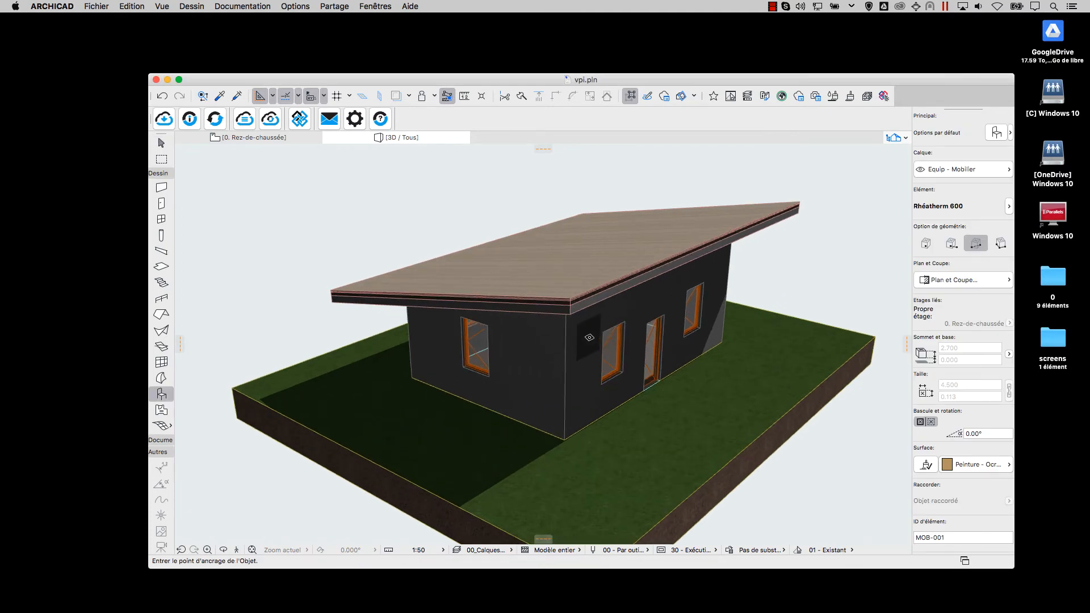
key("Escape")
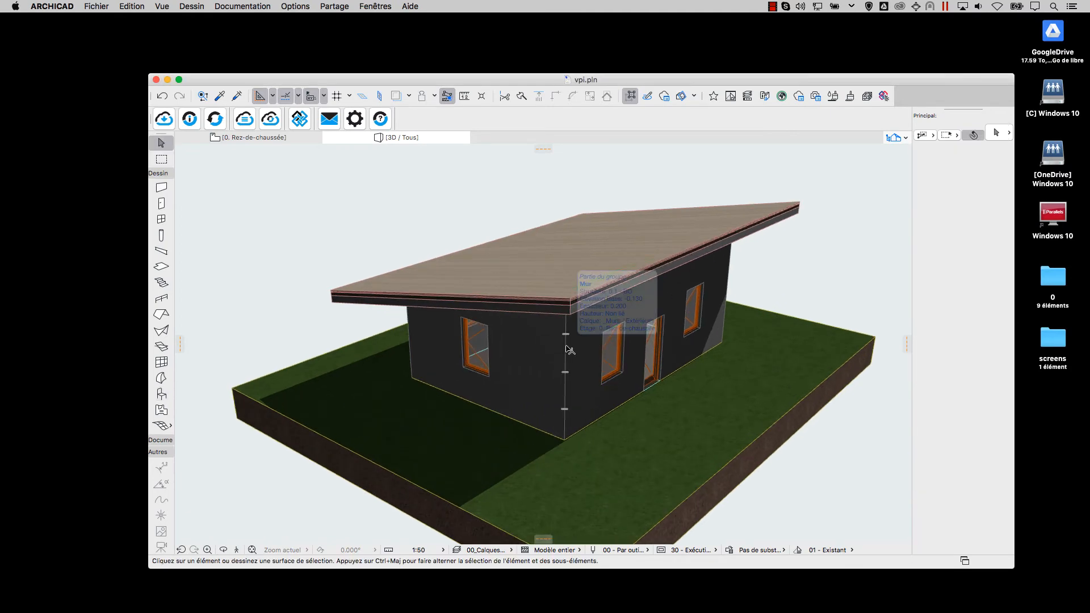
- Select the four exterior walls and open the wall accessory settings (Accessoires Mur) for them
left_click(619, 315)
left_click(167, 188)
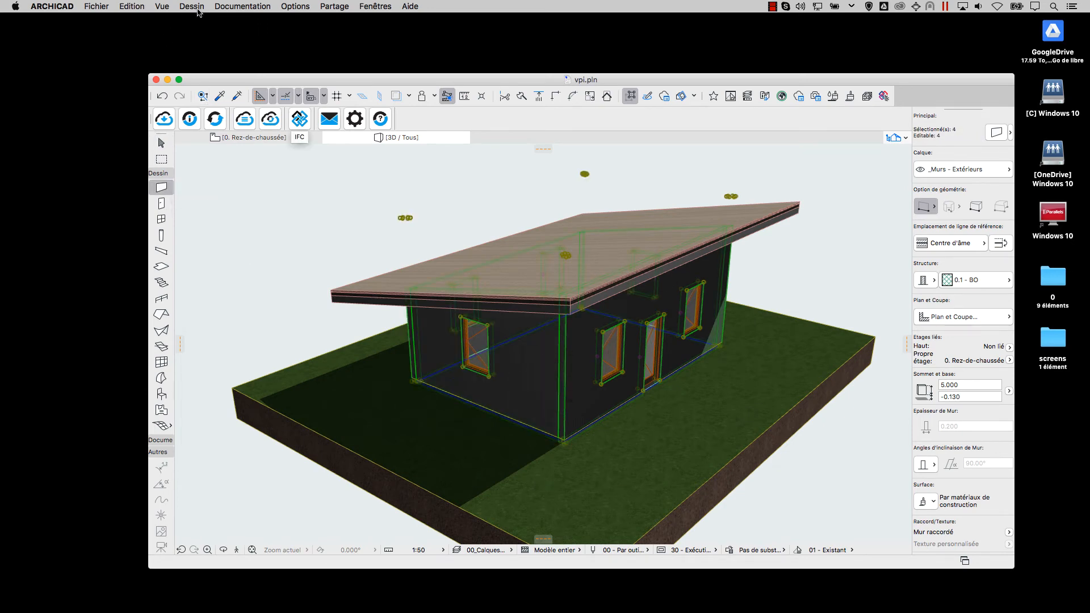
left_click(198, 10)
mouse_move(291, 227)
mouse_move(483, 227)
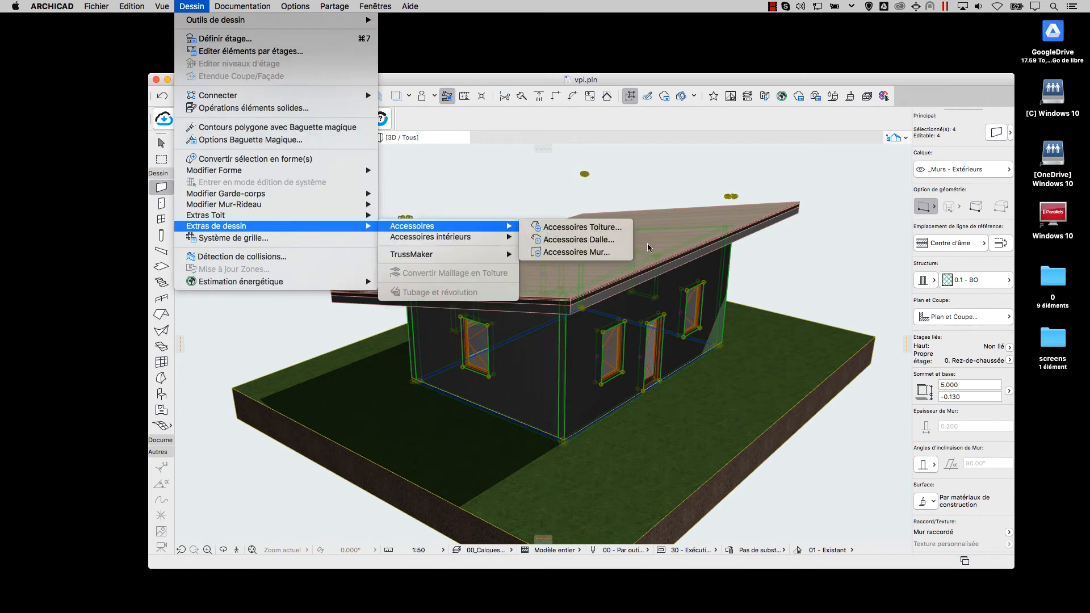
left_click(594, 257)
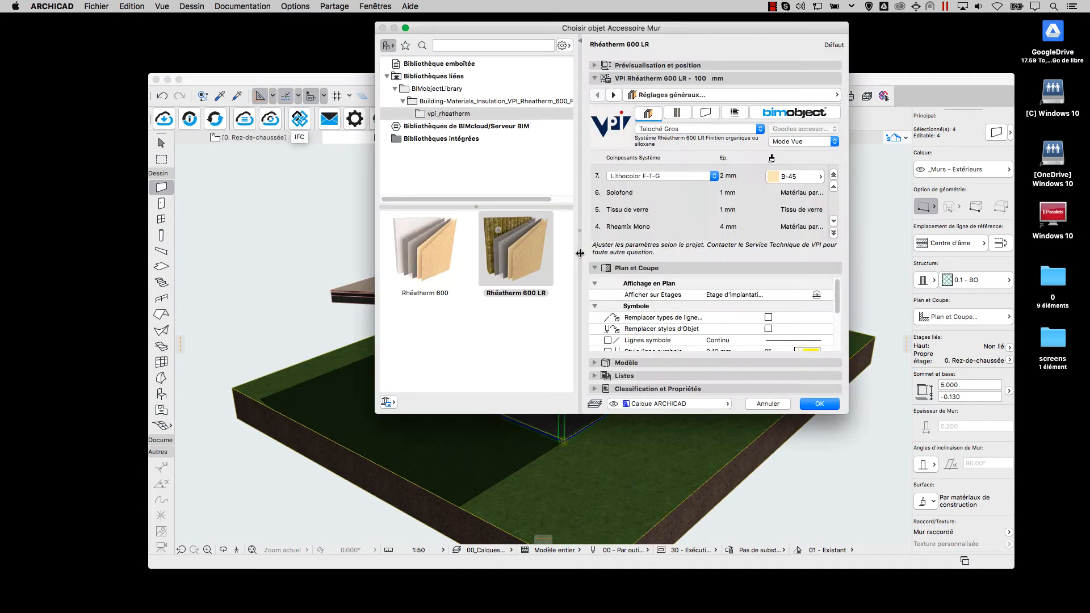
- Try the Rhéatherm 600 LR accessory with a Taloché Moyen grain and another finish tint, and view its mineral wool insulation options
left_click(443, 268)
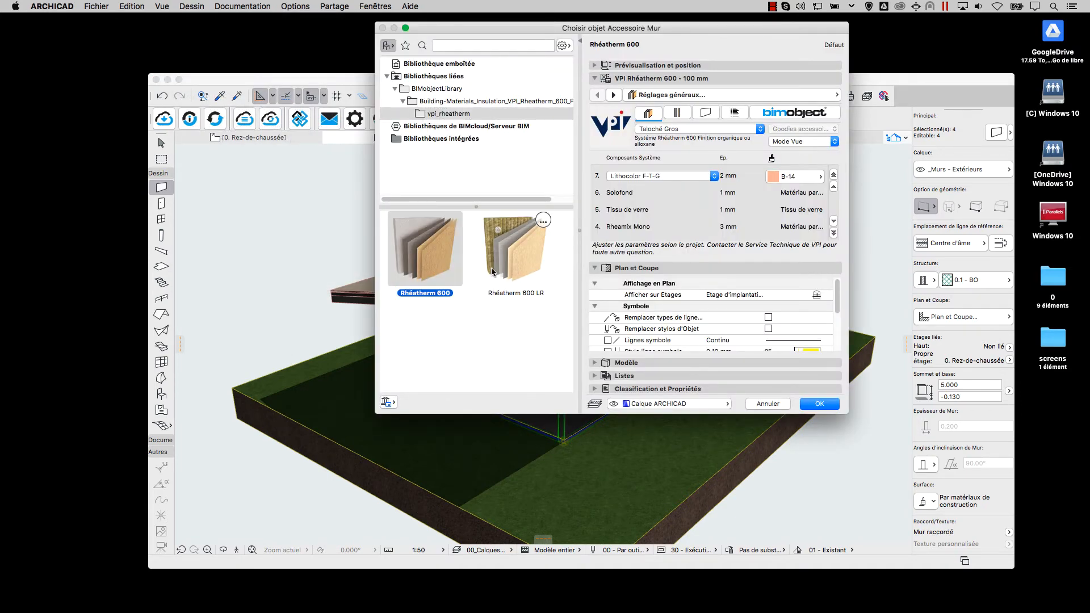
left_click(520, 265)
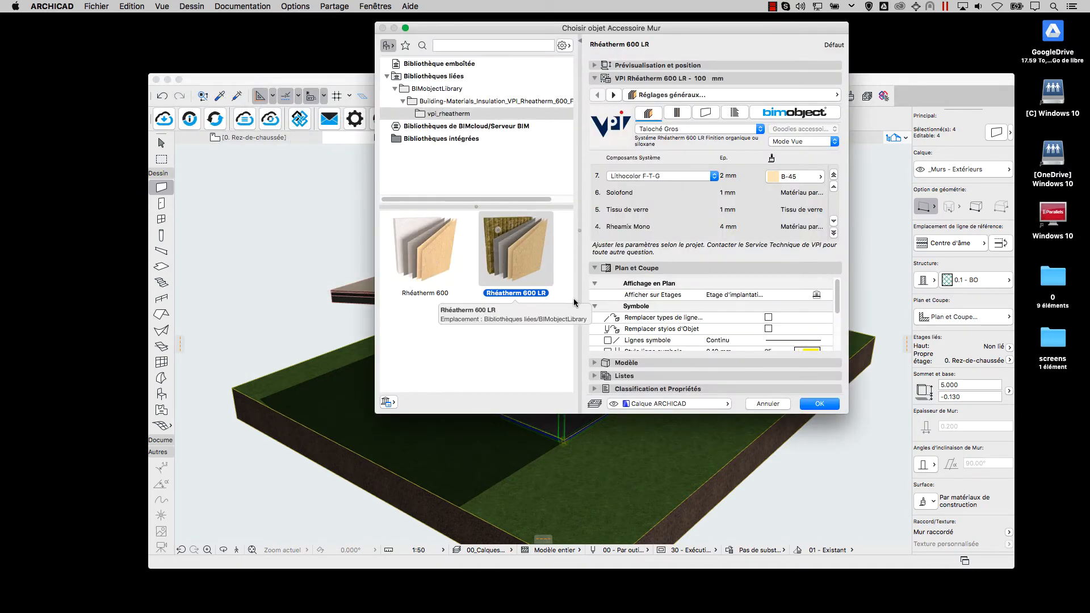
left_click(690, 129)
left_click(689, 120)
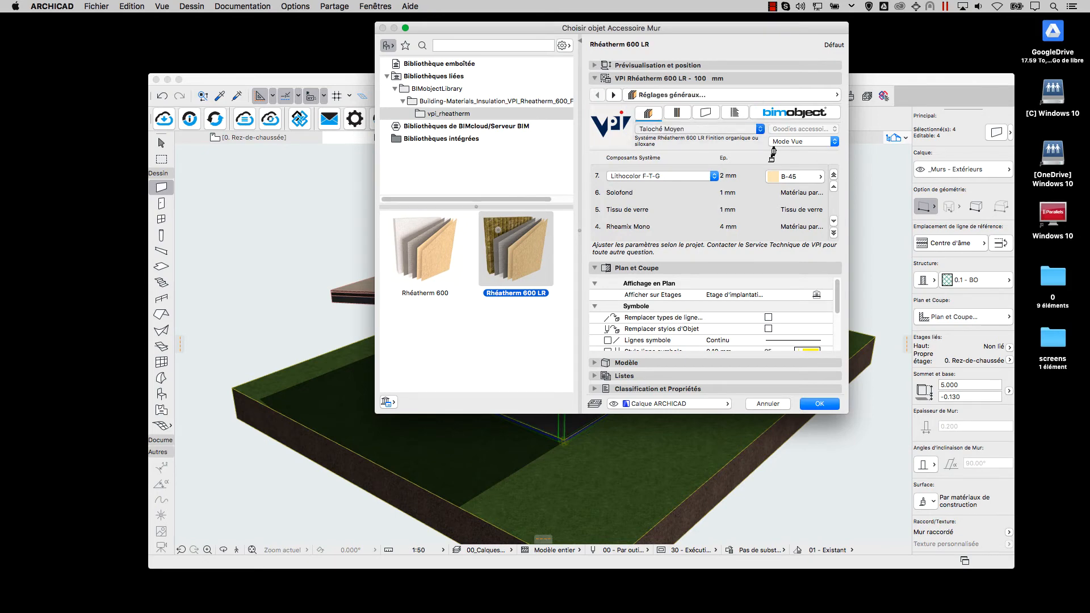
left_click(796, 177)
scroll(864, 321, "up", 3)
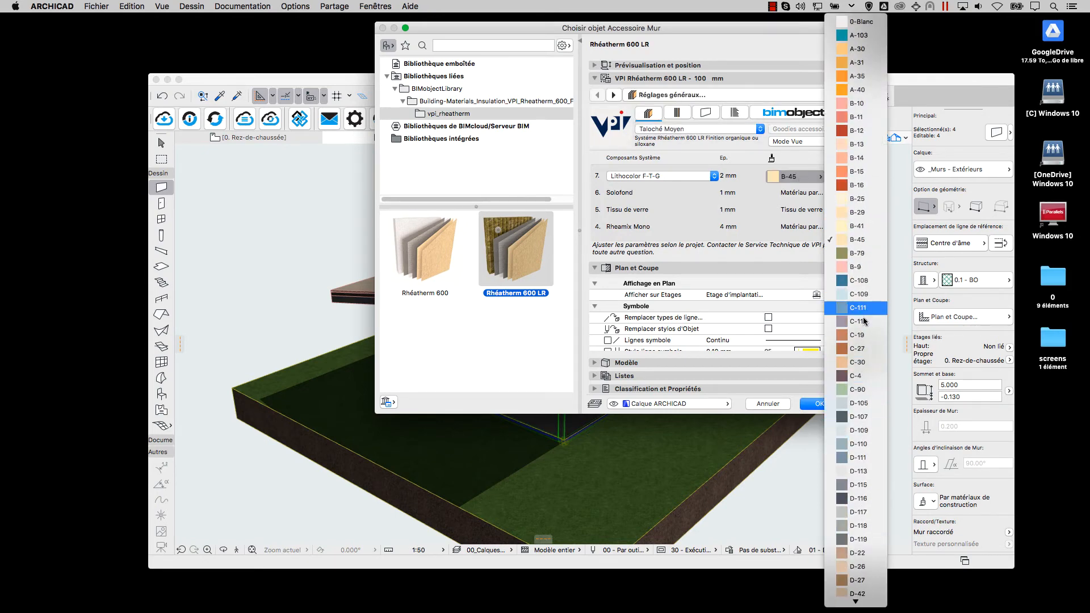
left_click(864, 349)
scroll(805, 230, "down", 1)
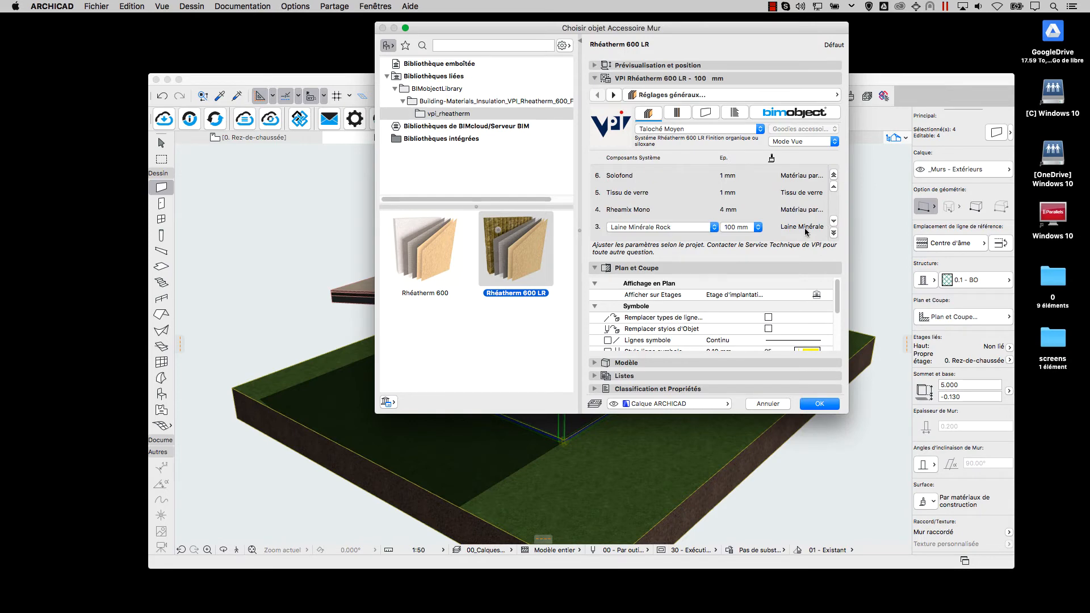
left_click(738, 227)
left_click(749, 228)
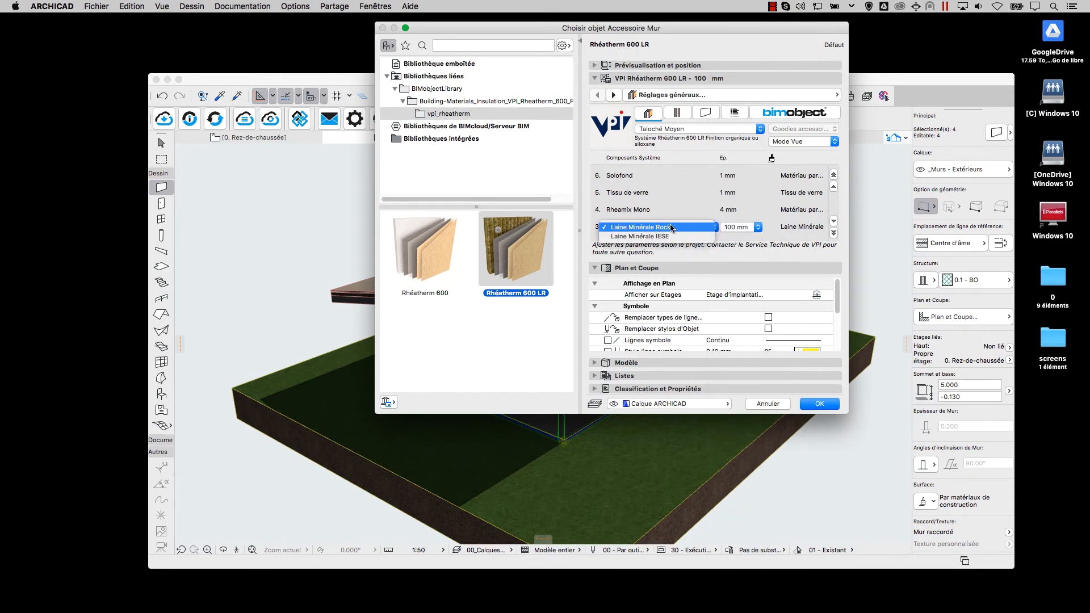
- Choose the Rhéatherm 600 accessory, set its white EPS panels to 160 mm, and review its layers and section attributes
left_click(423, 270)
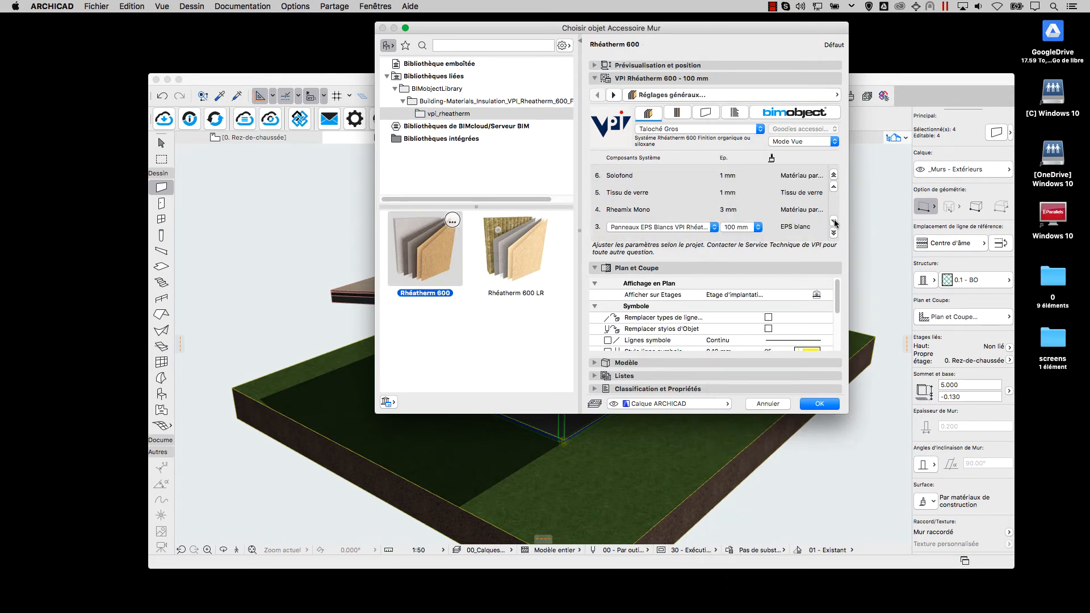
left_click(657, 230)
left_click(684, 226)
left_click(745, 227)
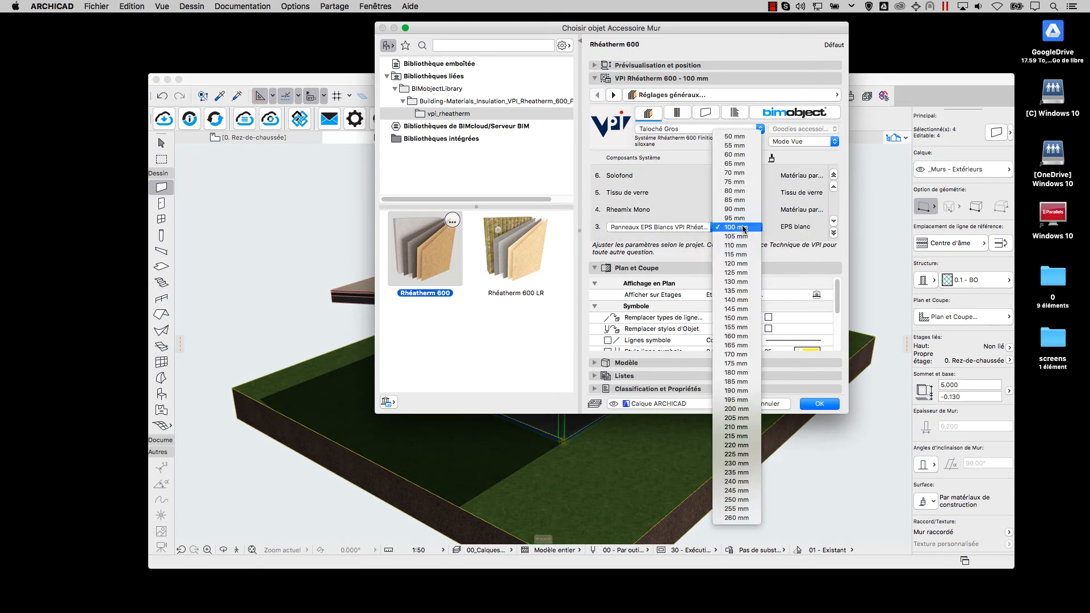
left_click(737, 336)
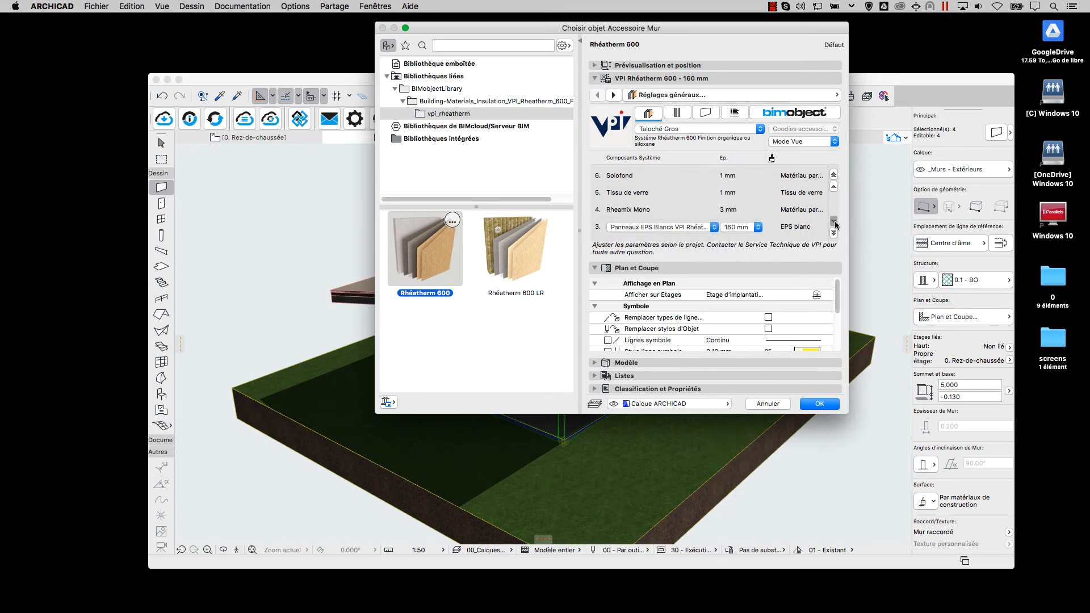
left_click(834, 222)
left_click(834, 188)
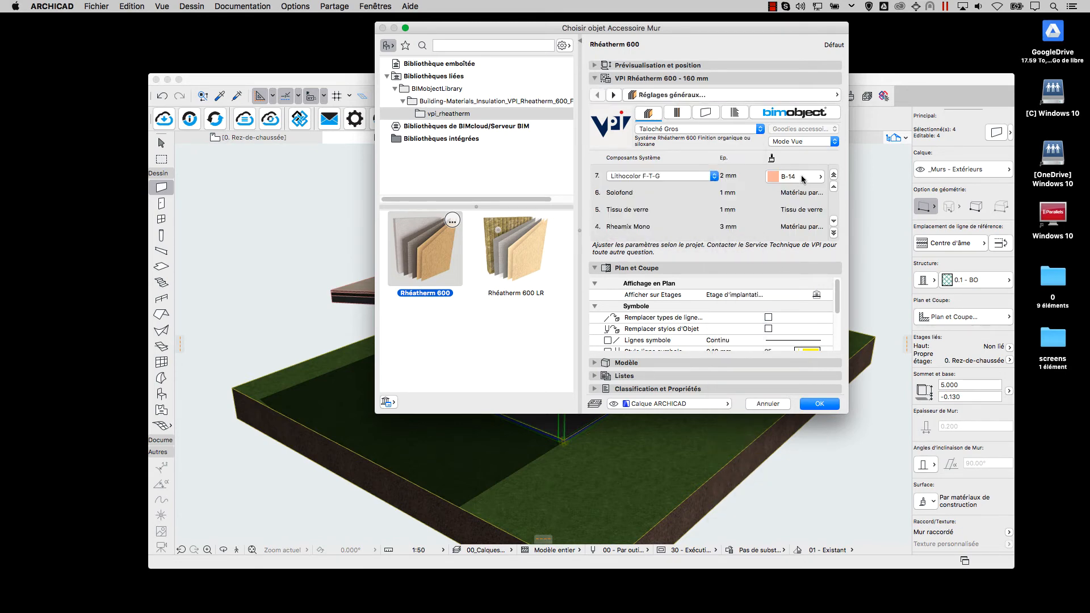
left_click(678, 113)
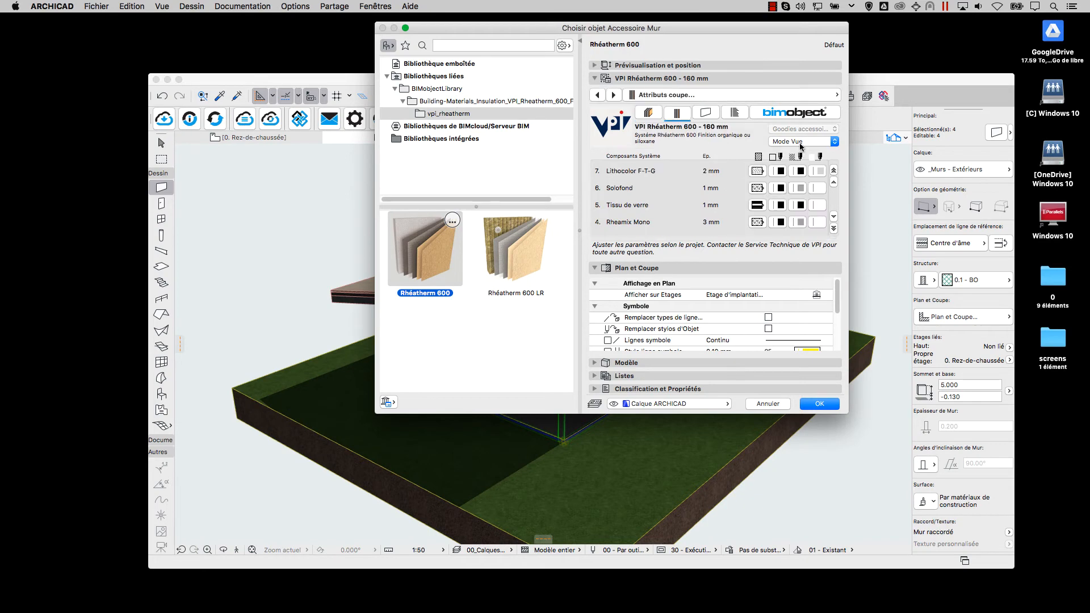
left_click(707, 114)
left_click(649, 113)
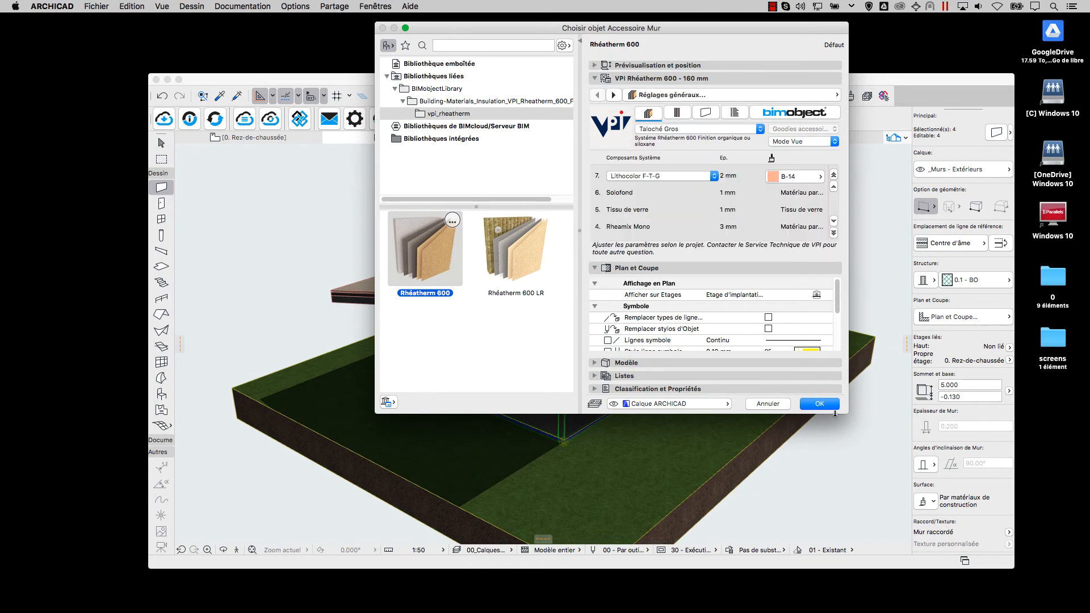
- Apply the Rhéatherm 600 accessory to the outer side of the four selected walls and clear the selection
left_click(832, 406)
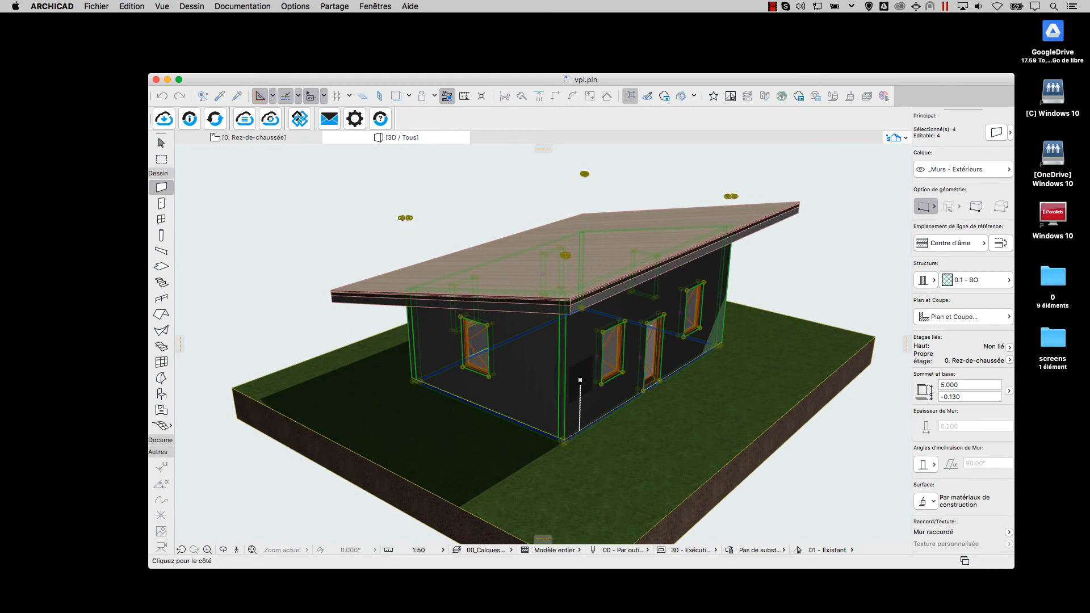
left_click(579, 380)
key("Escape")
key("Escape")
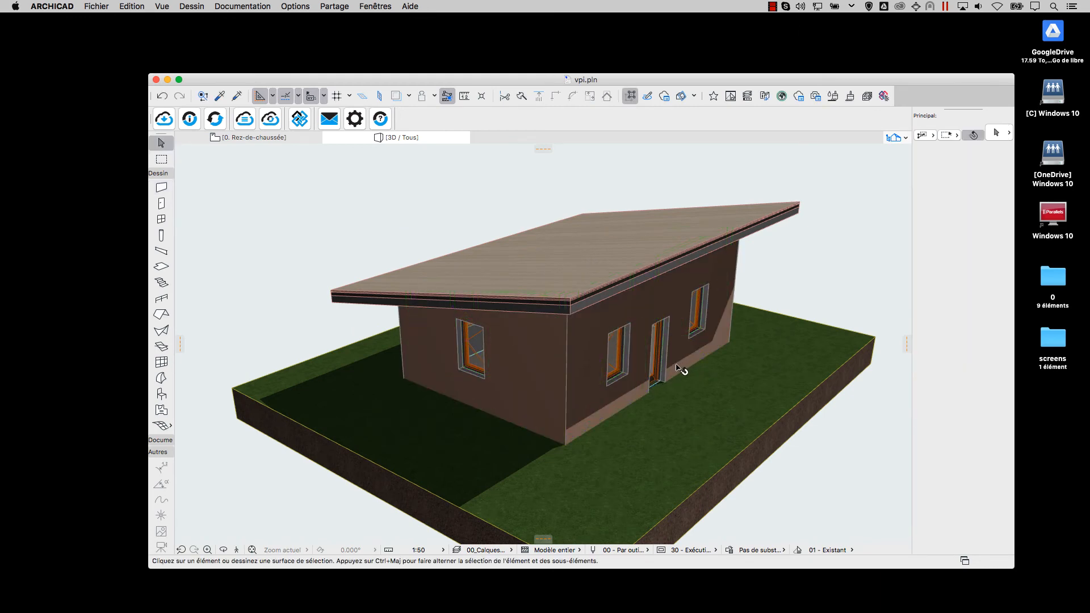
- Examine the insulated facades and window reveals up close, and select the Rhéatherm 600 element around the single window
scroll(661, 374, "up", 3)
middle_click_drag(374, 367, 681, 186, "shift")
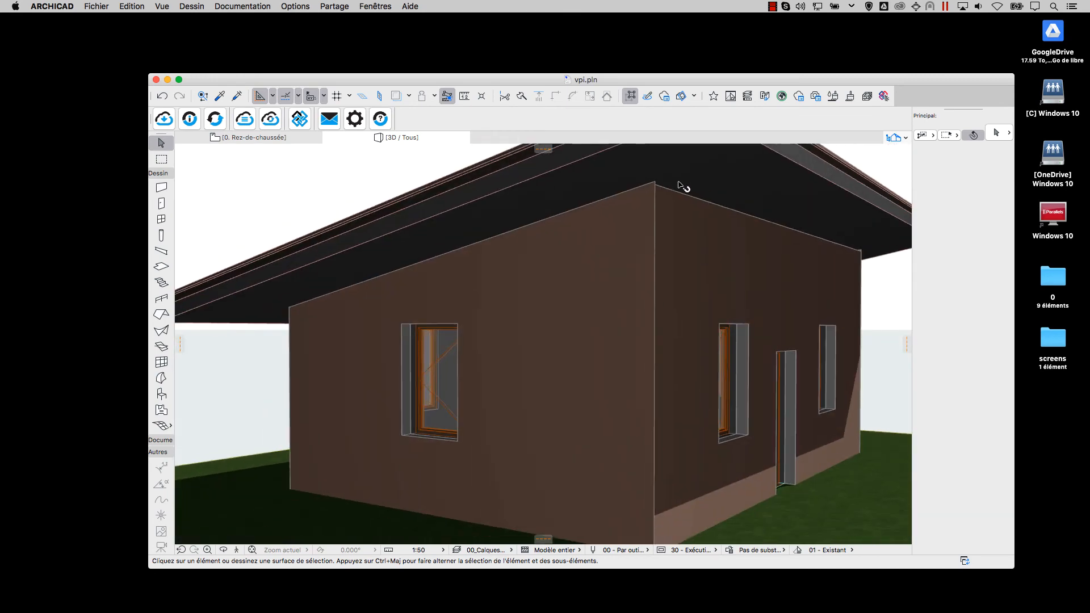
middle_click_drag(716, 378, 548, 346, "shift")
left_click(576, 399)
mouse_move(576, 401)
middle_mouse_down("shift")
mouse_move(555, 402)
mouse_move(679, 389)
mouse_move(568, 400)
middle_mouse_up("shift")
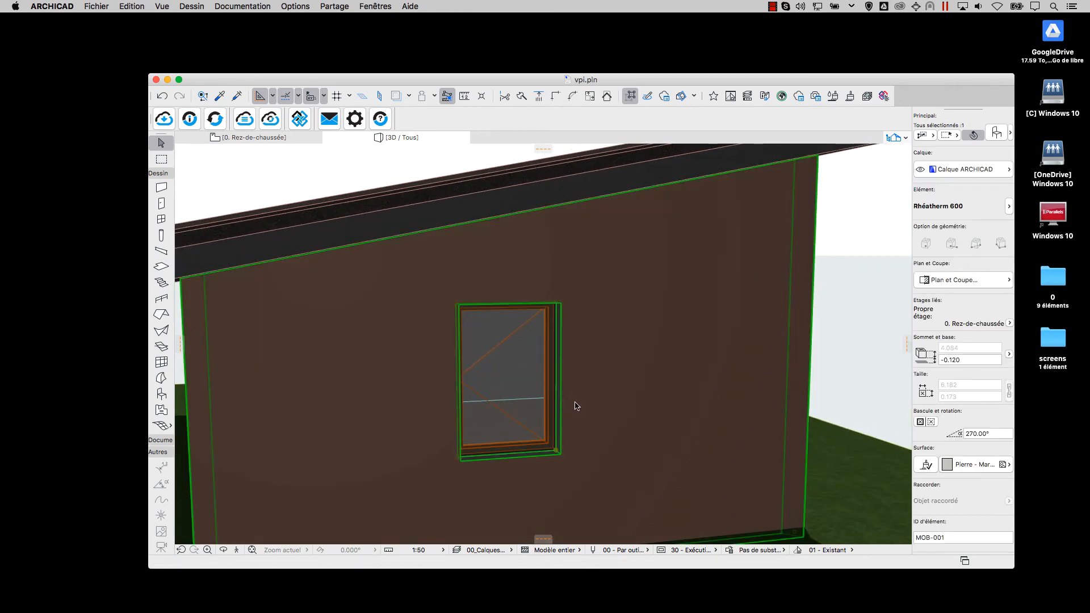
- Switch the Rhéatherm 600 element around the single window from Mode Vue to Edition Retours and deselect it
key("super+t")
left_click(915, 376)
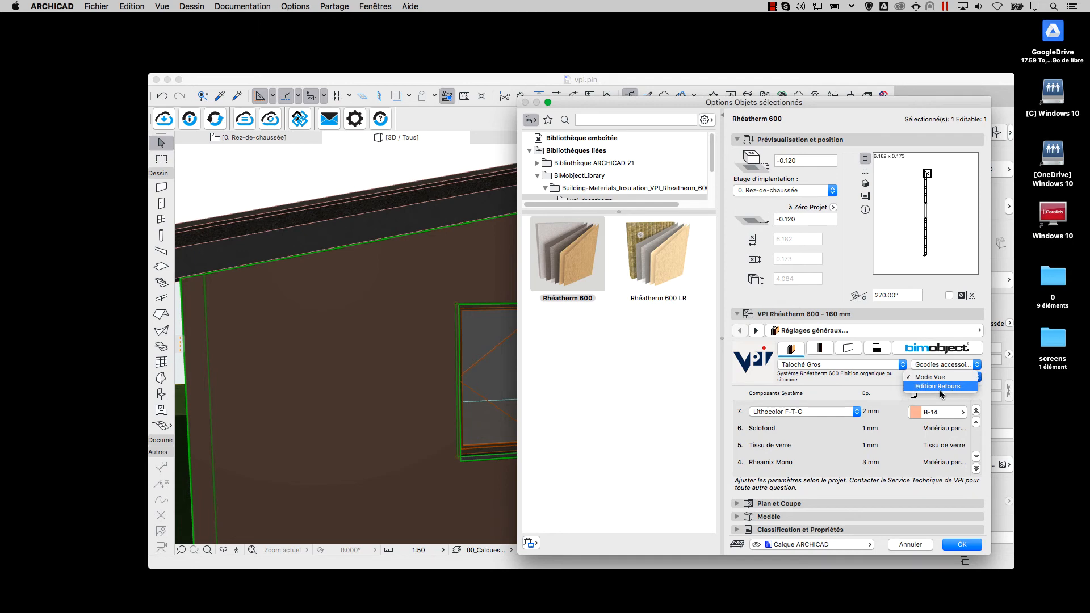
left_click(939, 387)
left_click(954, 544)
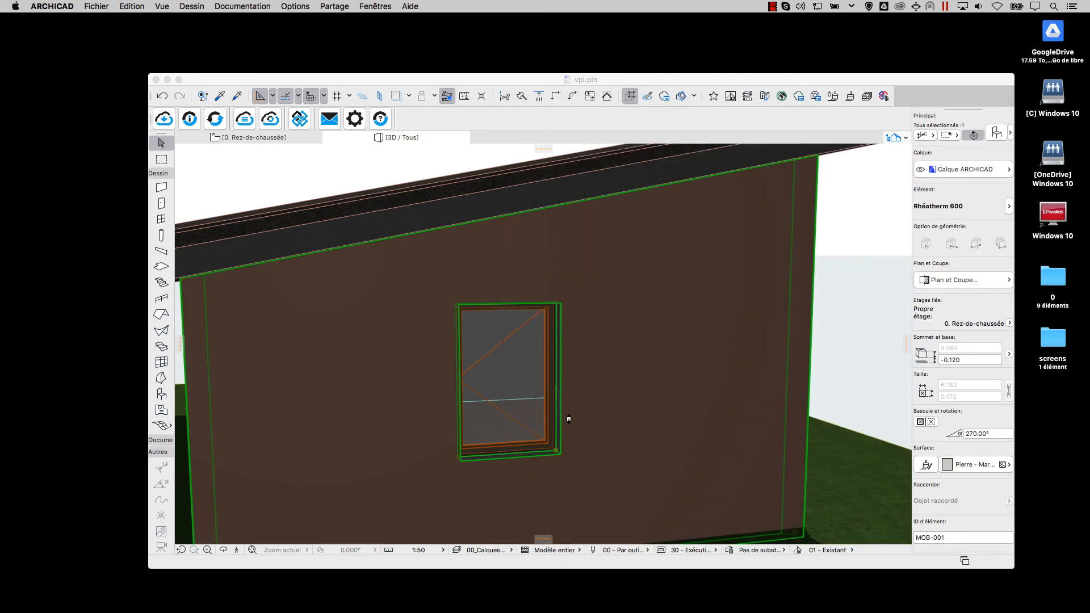
key("Escape")
- Select the single-window wall's Rhéatherm 600 element and stretch the insulation return on one window jamb to the frame
middle_click_drag(602, 432, 446, 369, "shift")
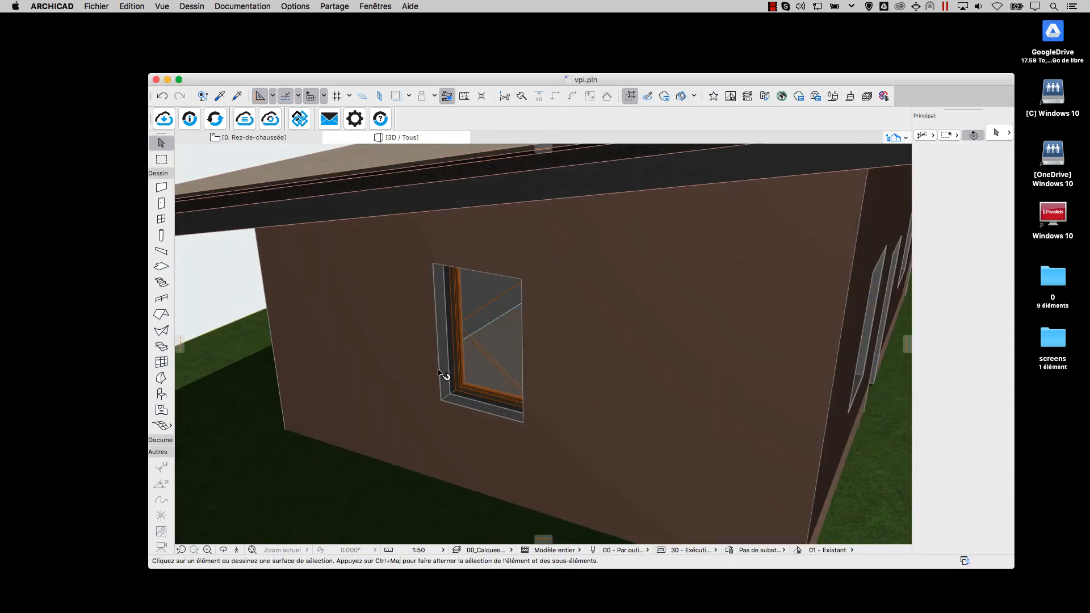
left_click(438, 372)
scroll(442, 369, "up", 2)
left_click(457, 390)
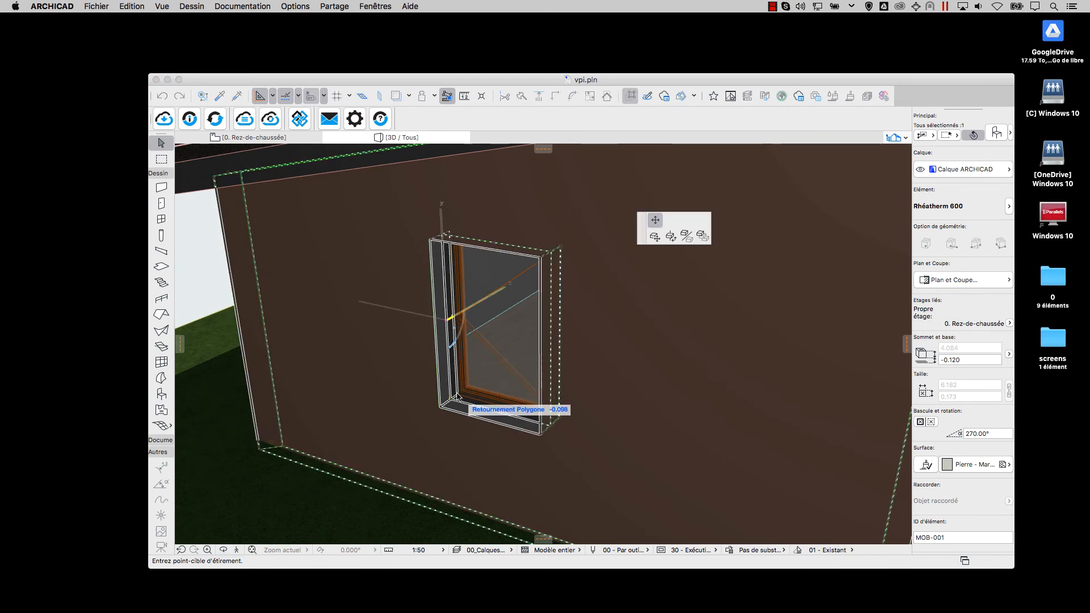
key("Escape")
key("Escape")
- Stretch the Rhéatherm 600 return on the single window's opposite jamb back to the window frame
scroll(475, 412, "up", 5)
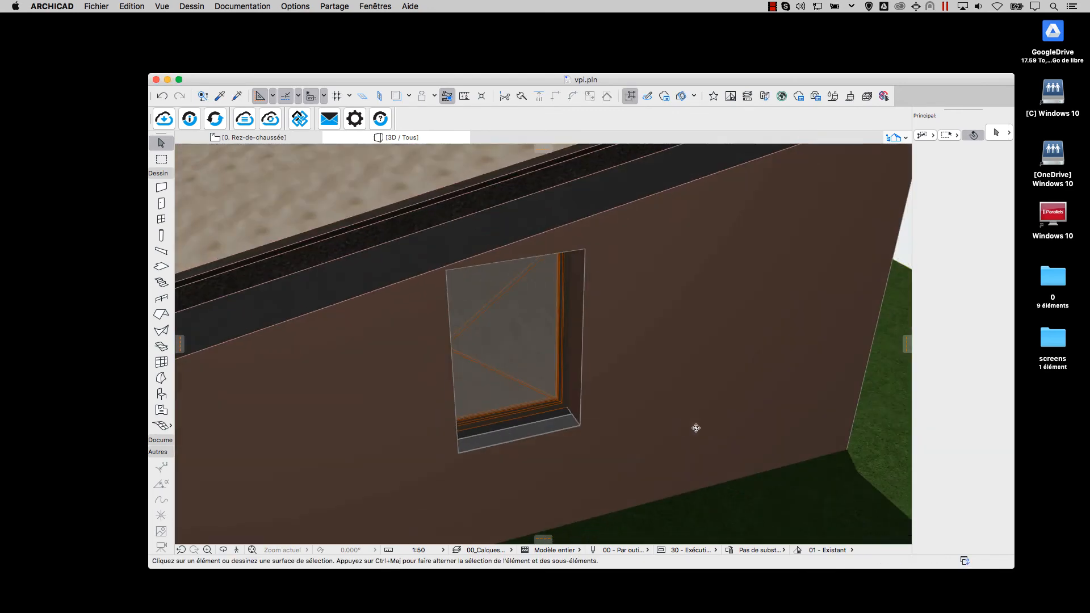
left_click(566, 405)
left_click(566, 324)
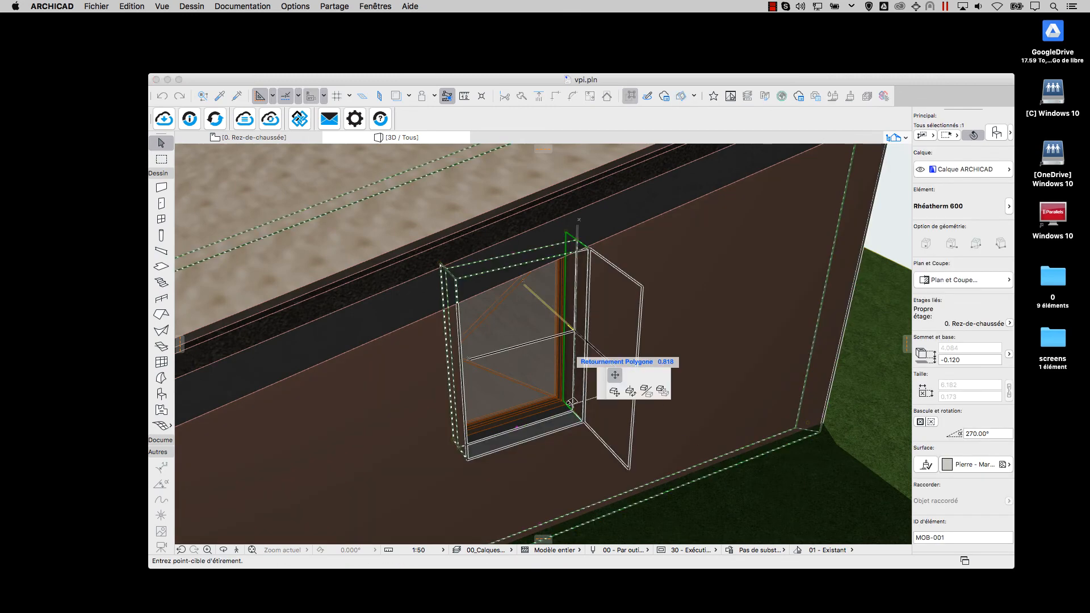
left_click(566, 405)
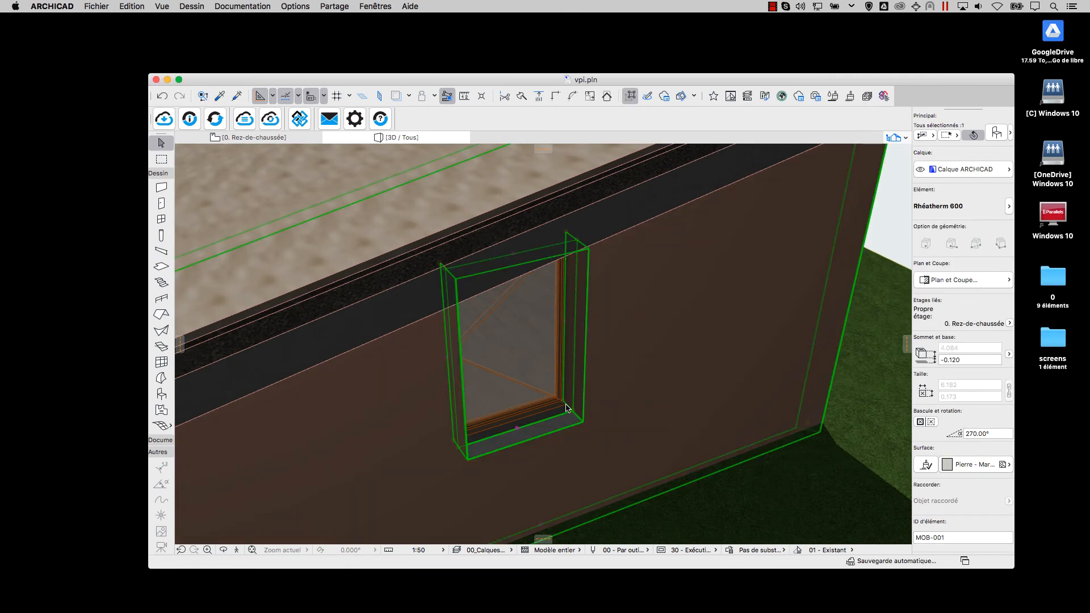
- Examine the insulation layers and the returns at the single window's jambs in the Rez-de-chaussée floor plan
scroll(308, 196, "up", 1)
left_click(268, 138)
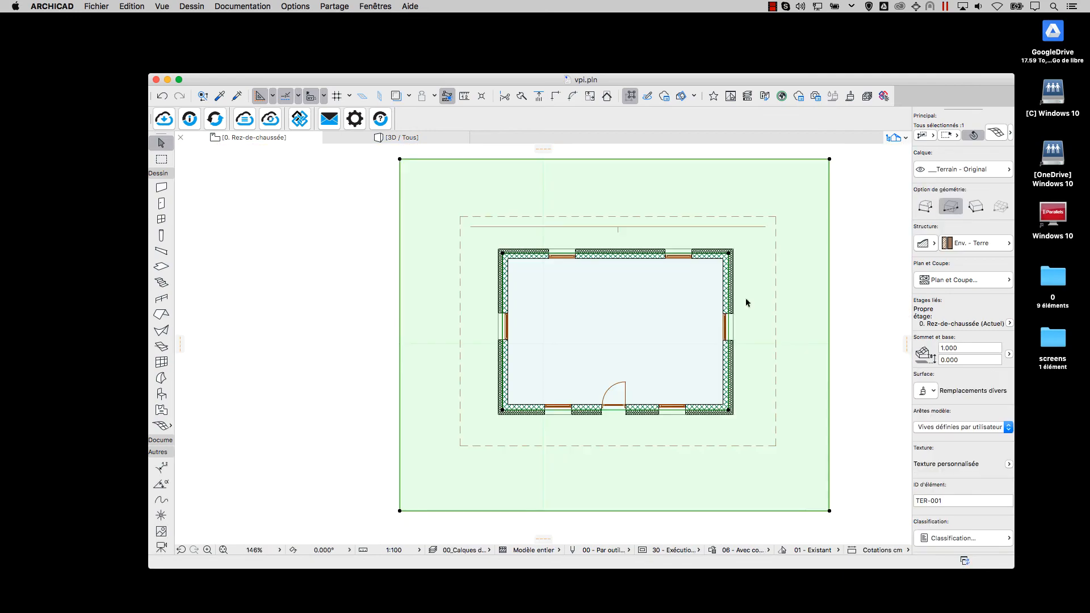
scroll(715, 247, "up", 5)
scroll(738, 277, "down", 3)
middle_click_drag(765, 380, 862, 276)
scroll(480, 278, "down", 1)
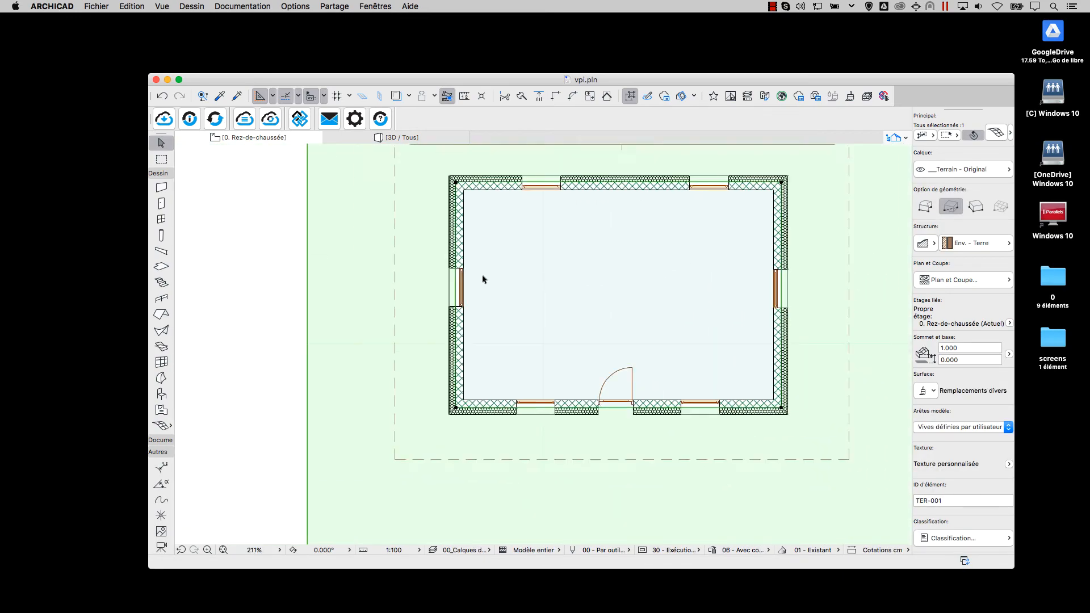
scroll(461, 276, "up", 13)
middle_click_drag(433, 246, 445, 280)
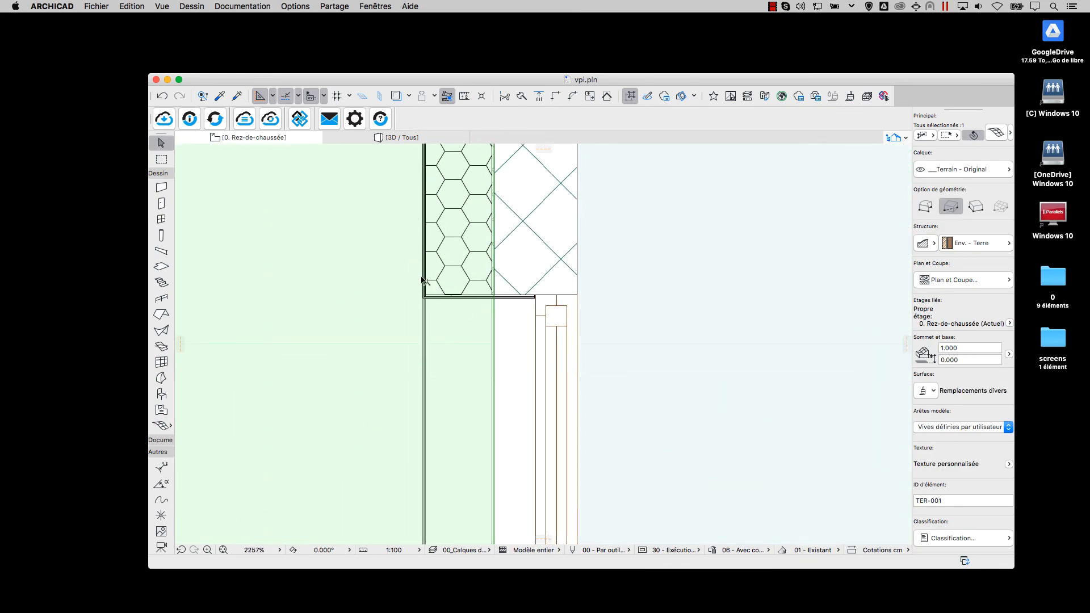
scroll(638, 308, "down", 8)
middle_click_drag(638, 307, 489, 294)
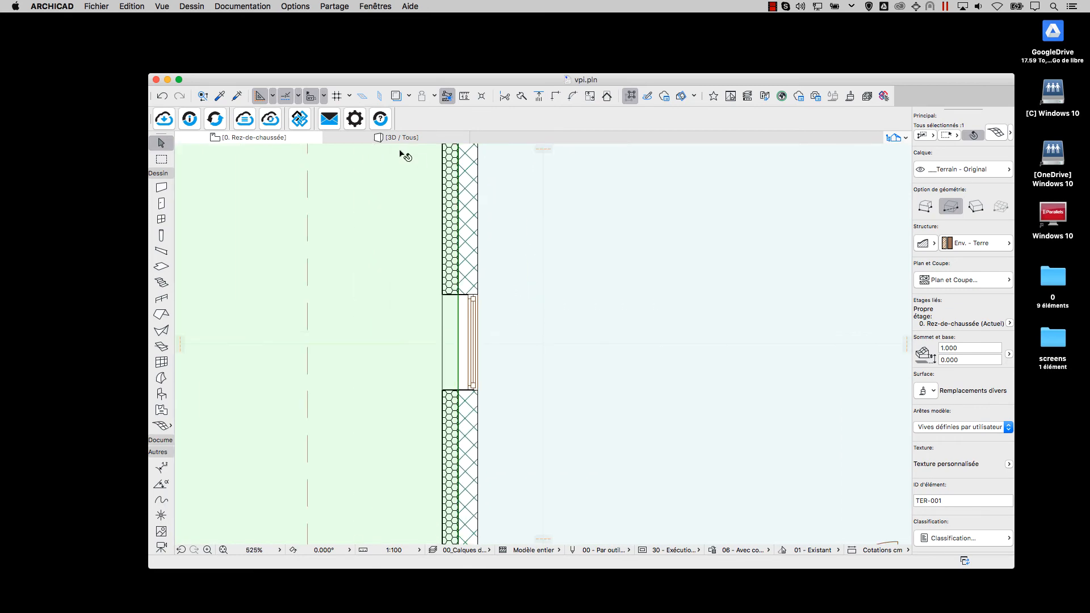
- In the 3D view, change the Lithocolor F-T-G finish tint on the single-window wall's Rhéatherm 600 element and deselect it
left_click(407, 139)
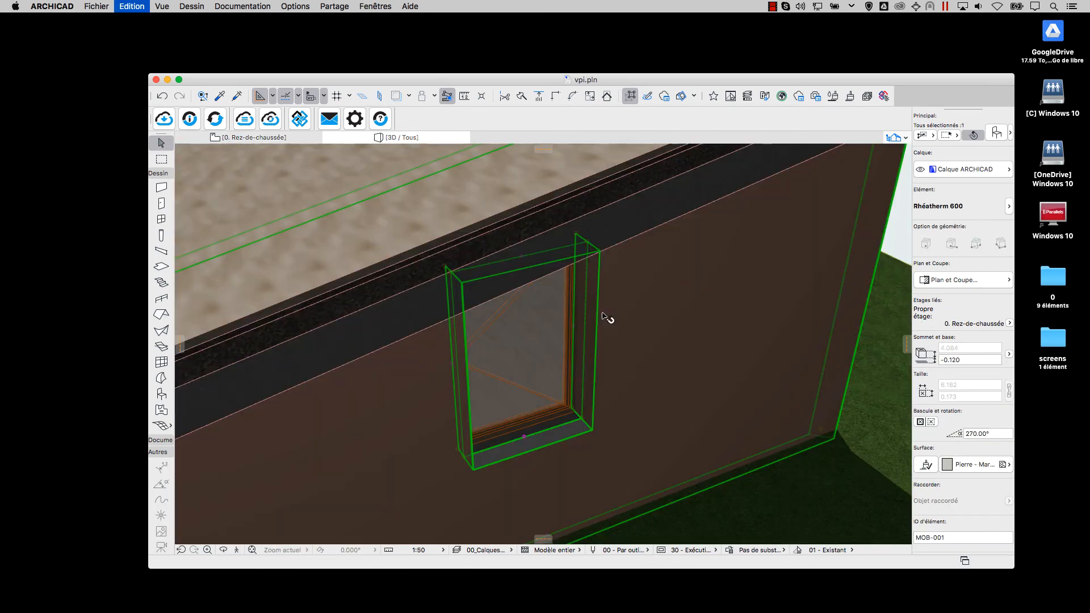
key("super+t")
left_click(938, 413)
left_click(998, 484)
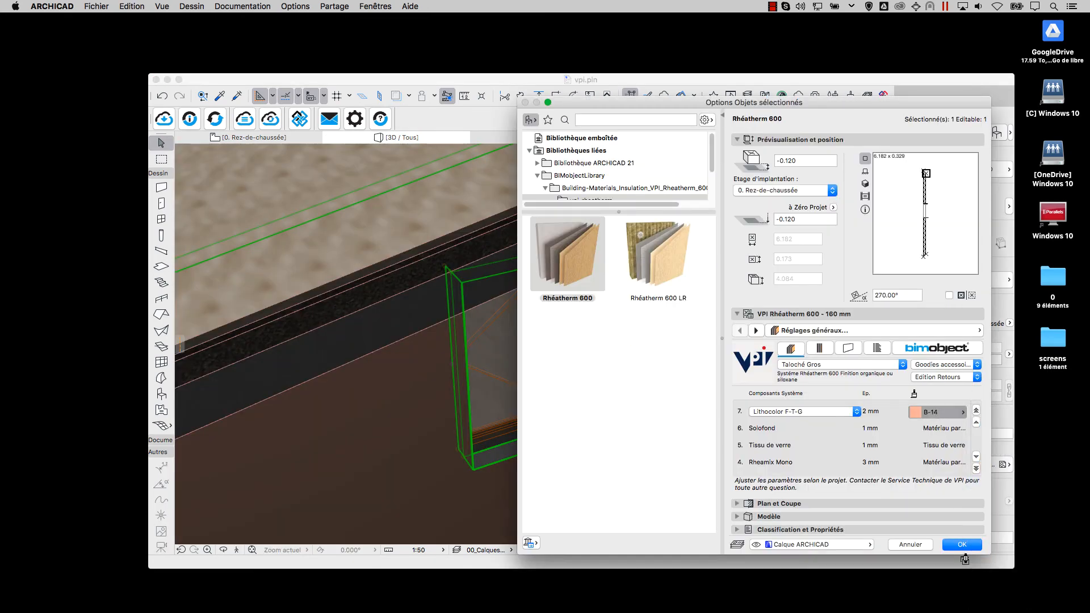
left_click(972, 545)
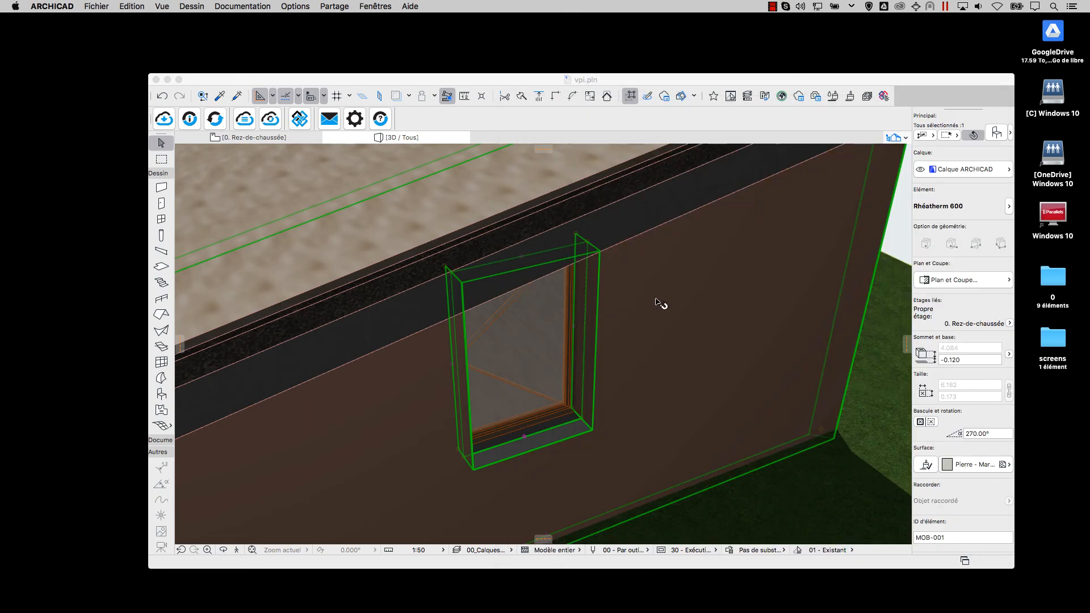
key("Escape")
scroll(664, 324, "down", 4)
middle_click_drag(668, 326, 684, 409, "shift")
scroll(684, 409, "up", 4)
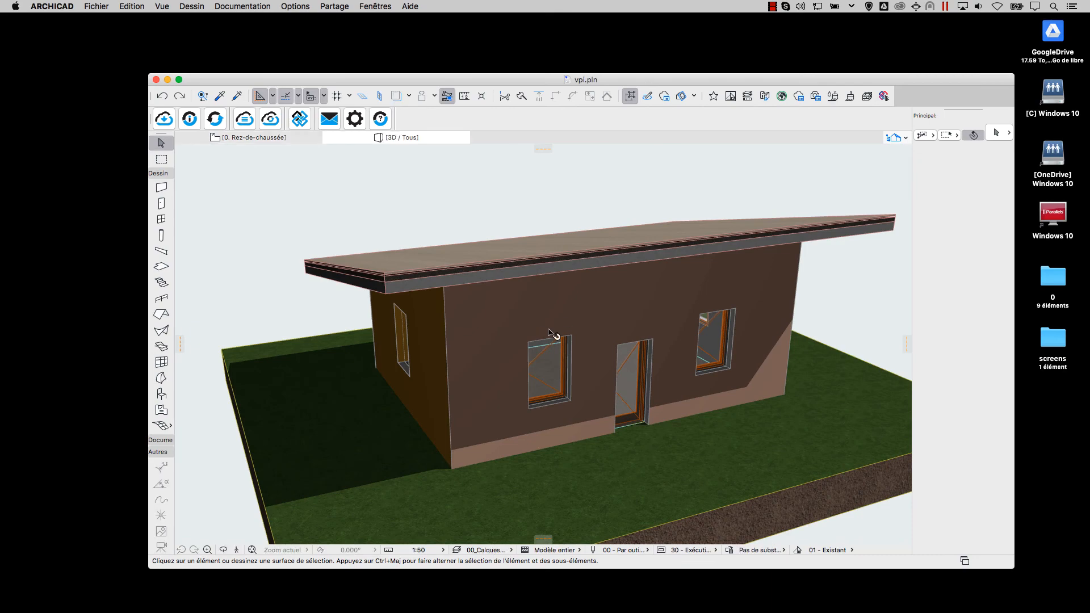
left_click(242, 6)
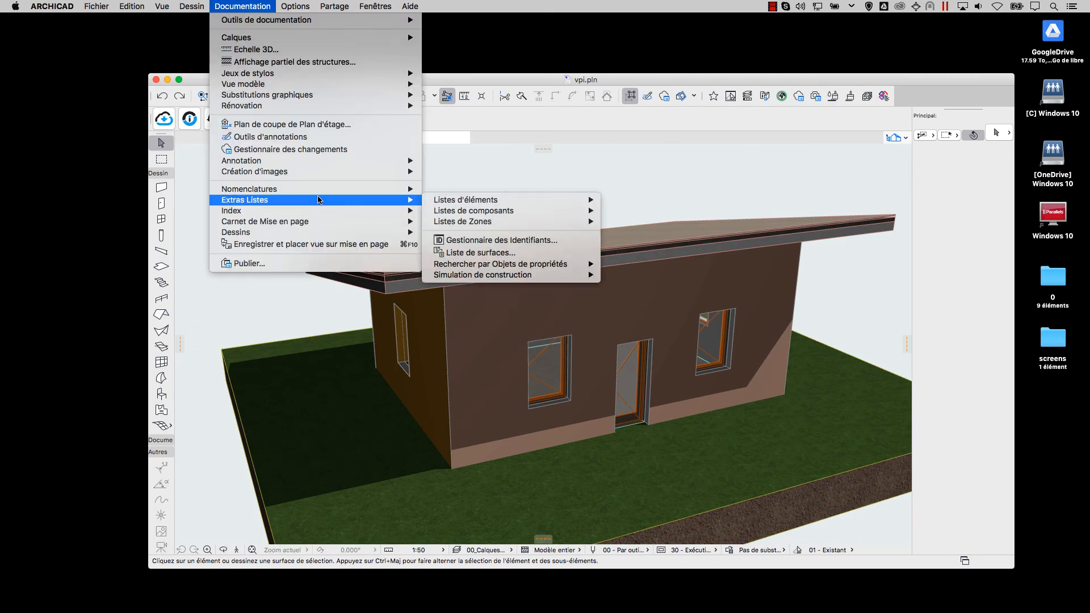
mouse_move(374, 199)
mouse_move(474, 211)
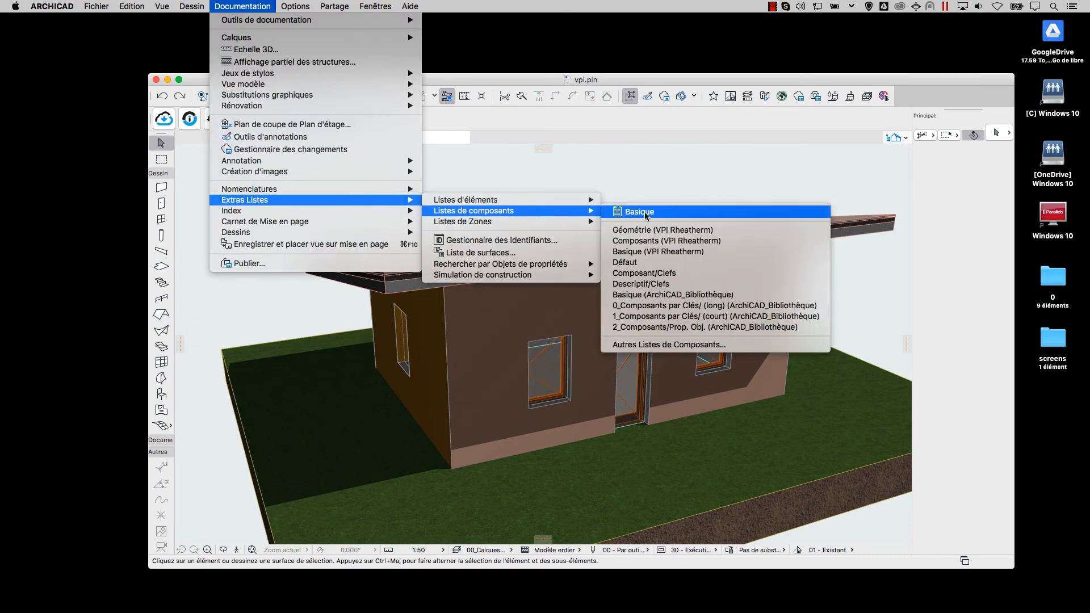
left_click(653, 345)
scroll(340, 259, "down", 3)
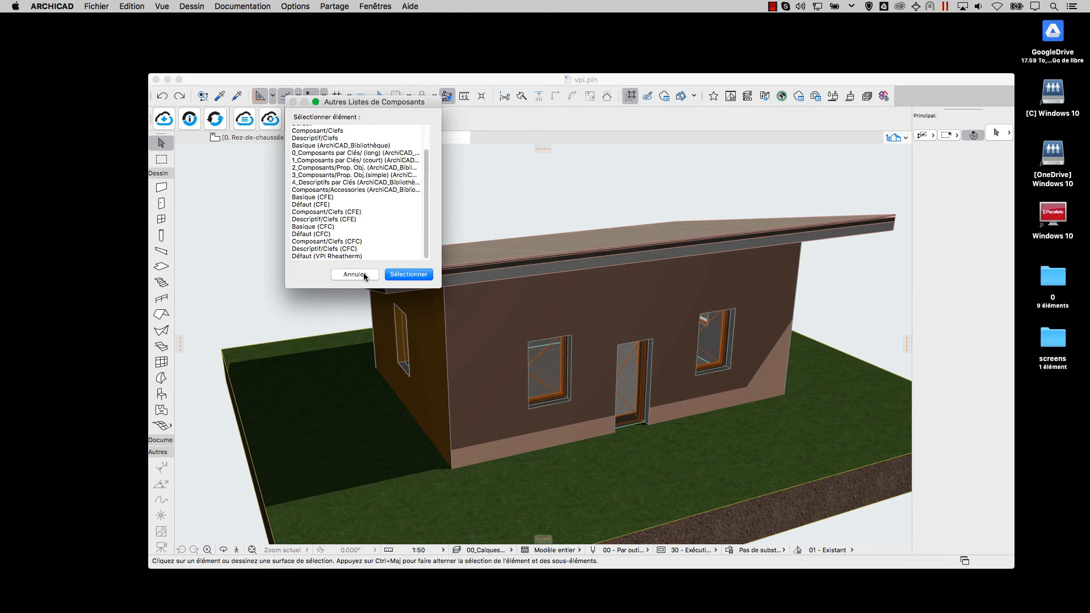
left_click(355, 275)
- Generate the Géométrie (VPI Rheatherm) component list and highlight all of its quantity rows
left_click(192, 6)
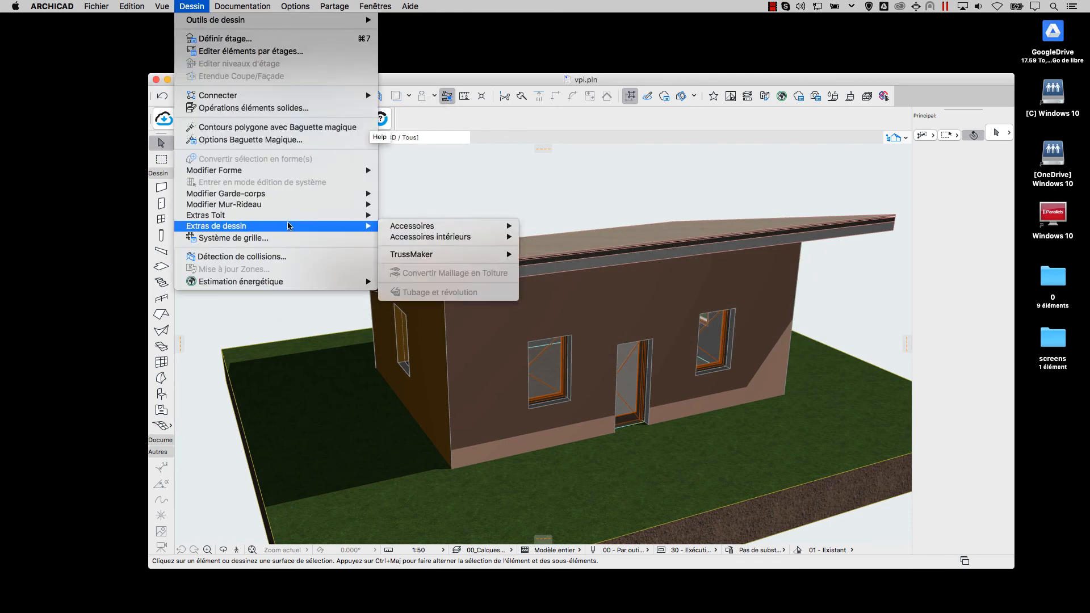
mouse_move(230, 10)
mouse_move(273, 200)
mouse_move(474, 210)
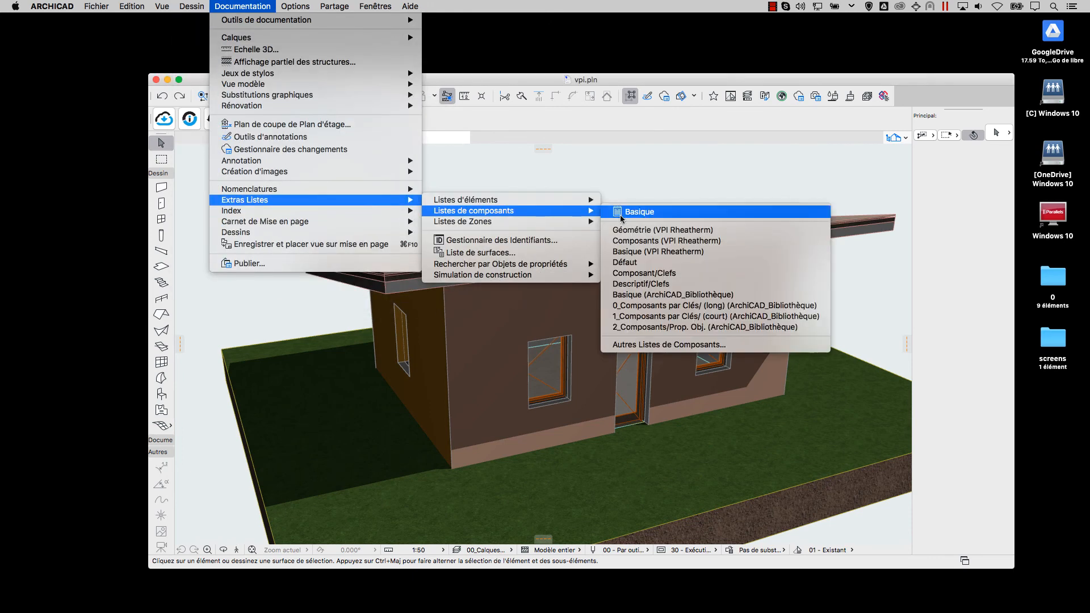
left_click(629, 230)
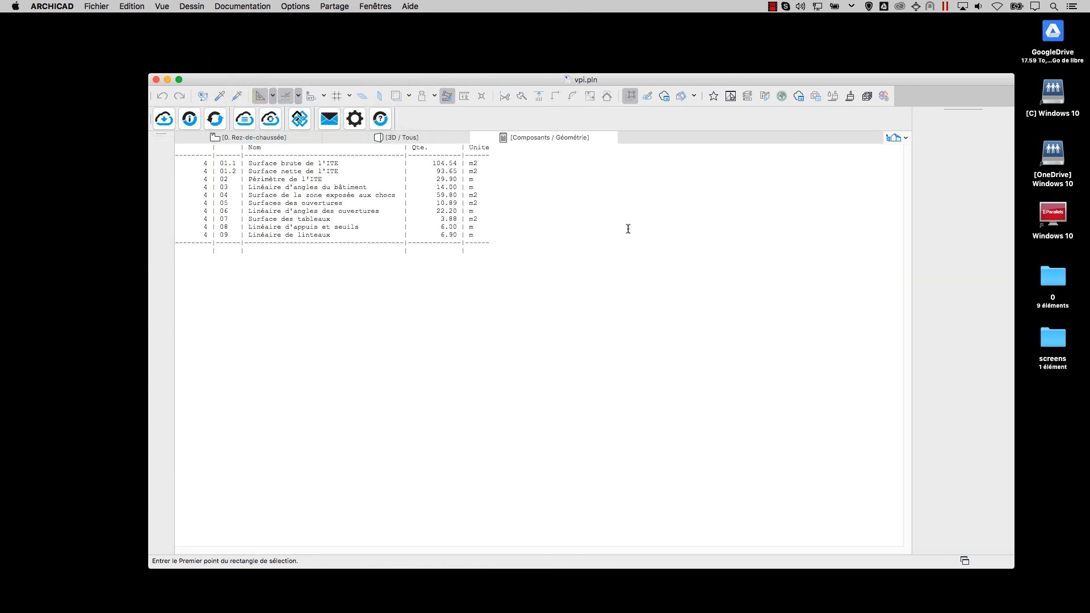
left_click_drag(220, 163, 452, 233)
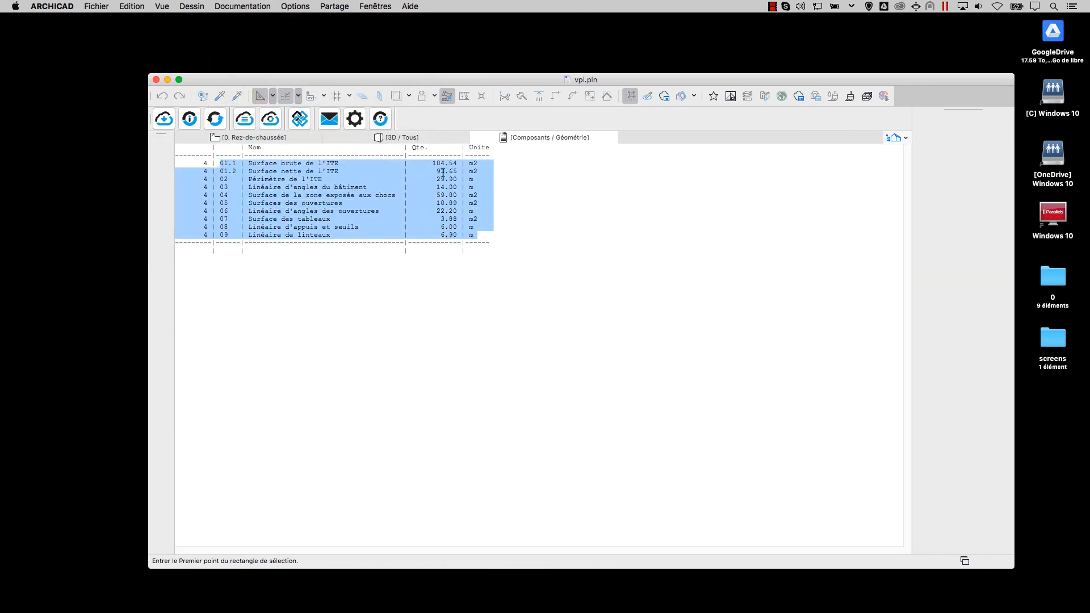
- Select the two windows on the door facade, set their width to 2.000 m, and check the geometry list
left_click(420, 139)
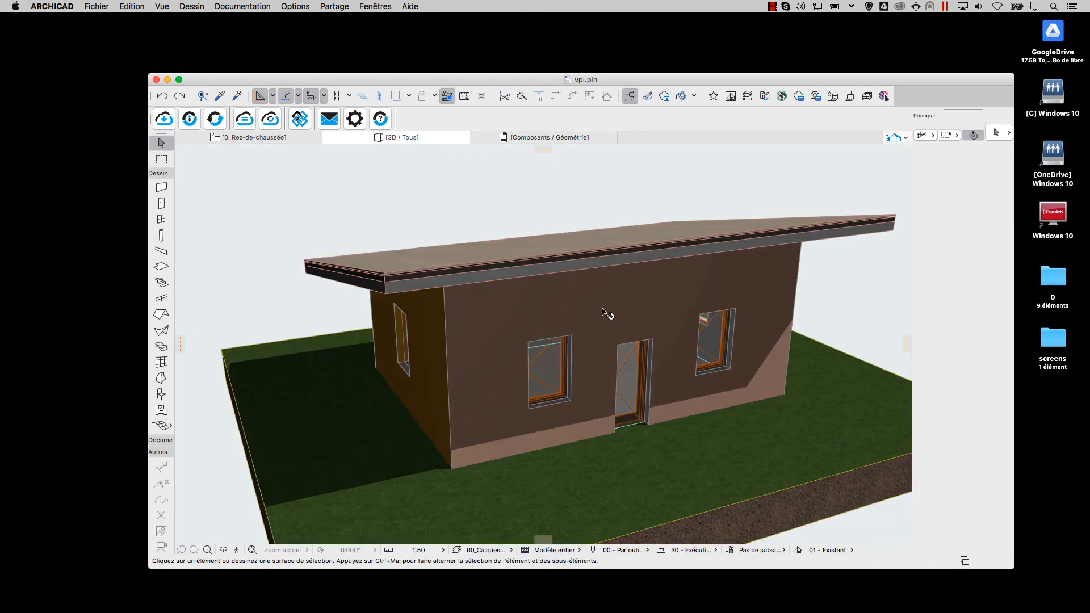
left_click(555, 385)
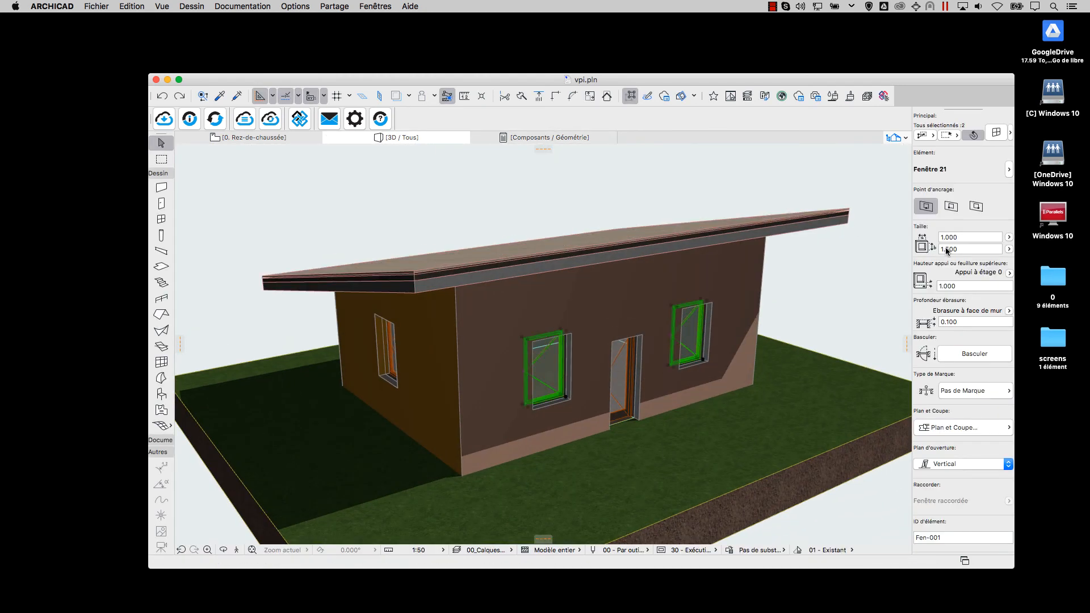
left_click(967, 241)
left_click(550, 139)
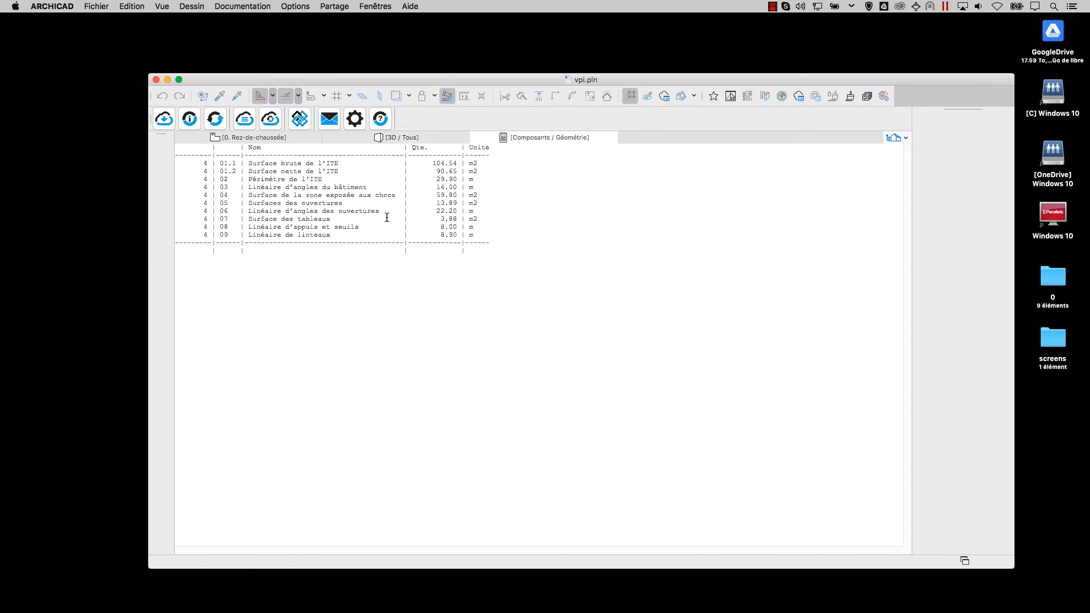
- Set the height of the two selected windows to 2 m, check the geometry list, and clear the selection
left_click(414, 141)
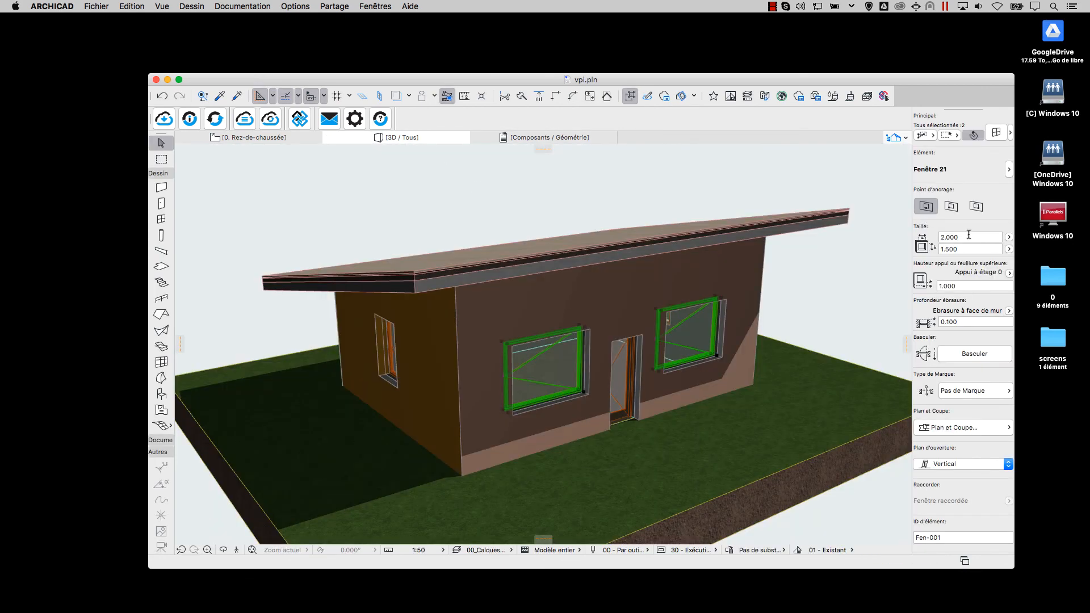
left_click(962, 250)
type("2")
left_click(566, 138)
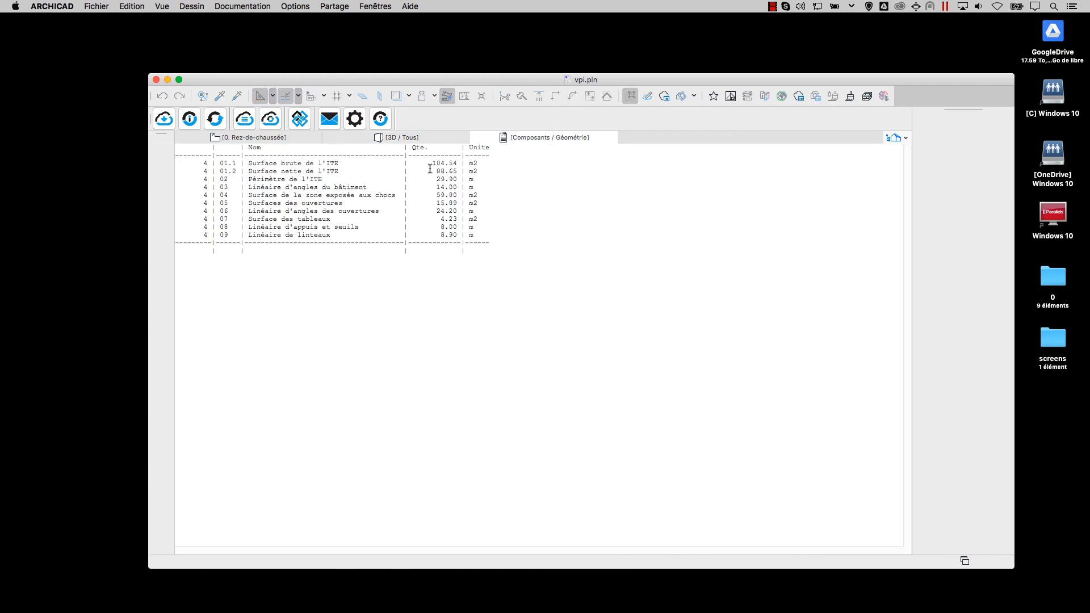
left_click(374, 140)
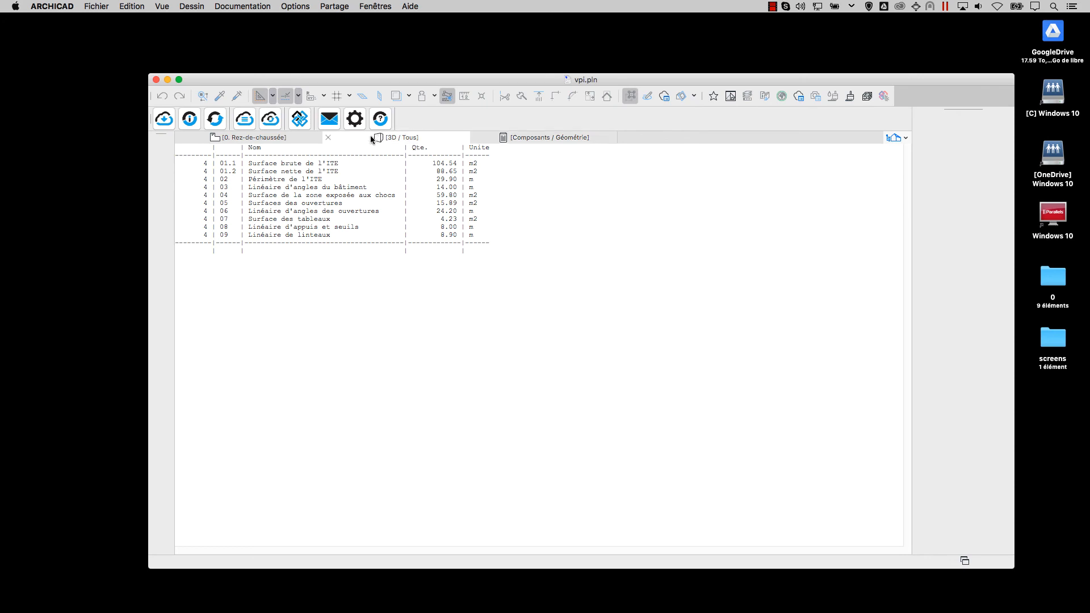
key("Escape")
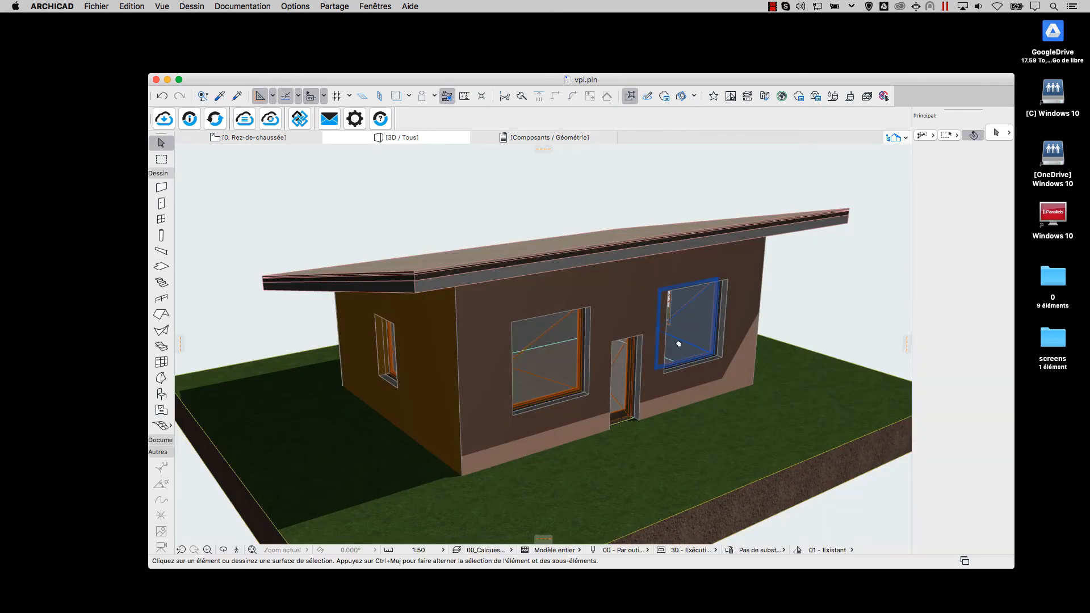
middle_click_drag(679, 344, 615, 470, "shift")
- Switch to Chrome and open VPI's brand page on the BIMobject website
mouse_move(432, 606)
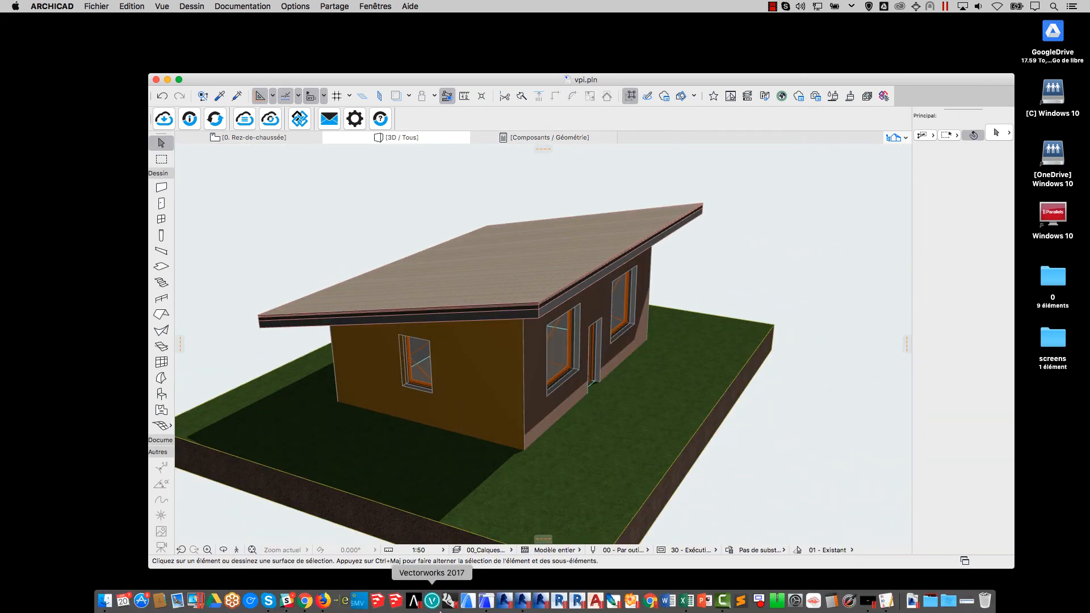
left_click(305, 603)
left_click(325, 144)
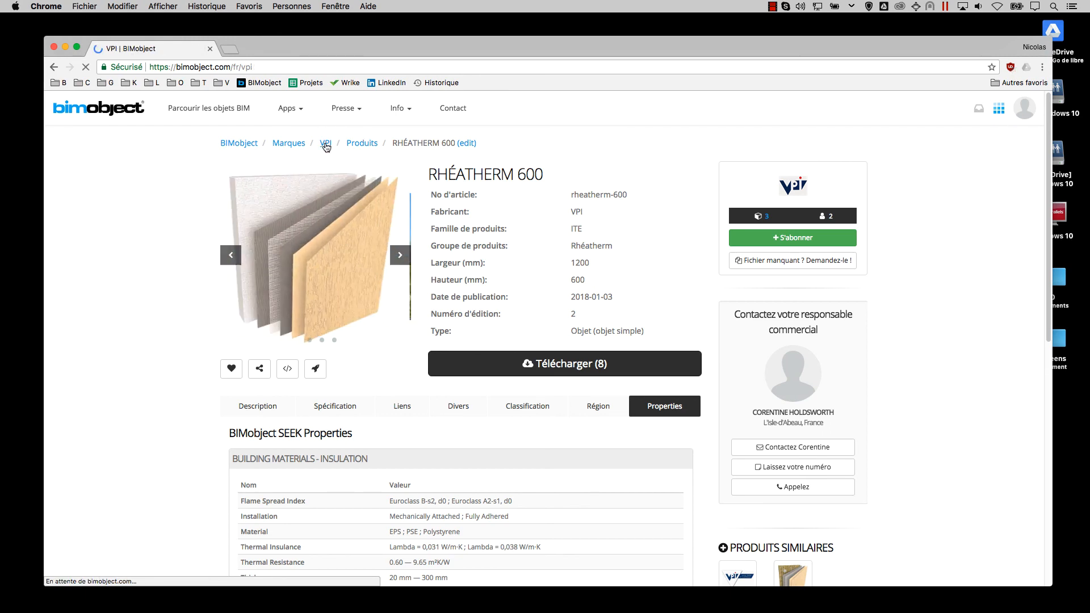